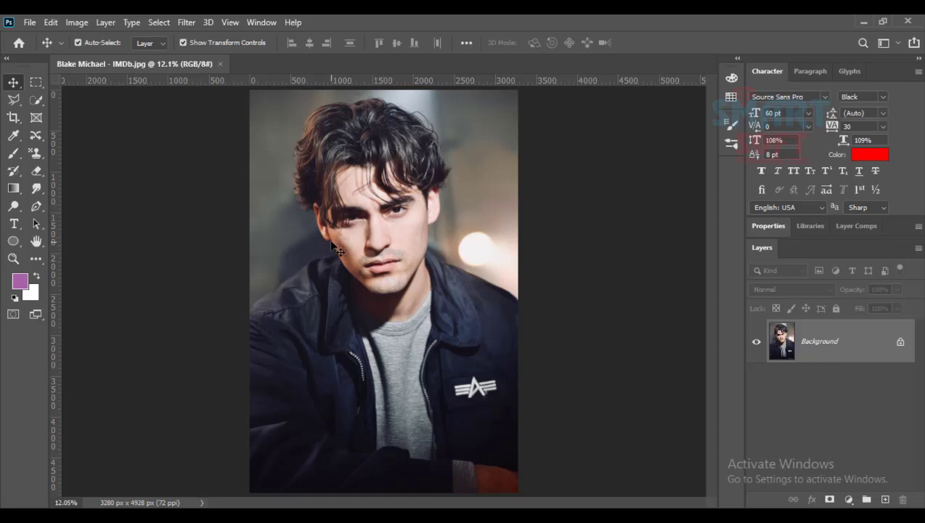
Select the man with the Object Selection tool and mask out the background around him.
{"action": "left_click_drag", "start_coordinate": [38, 99], "coordinate": [73, 102]}
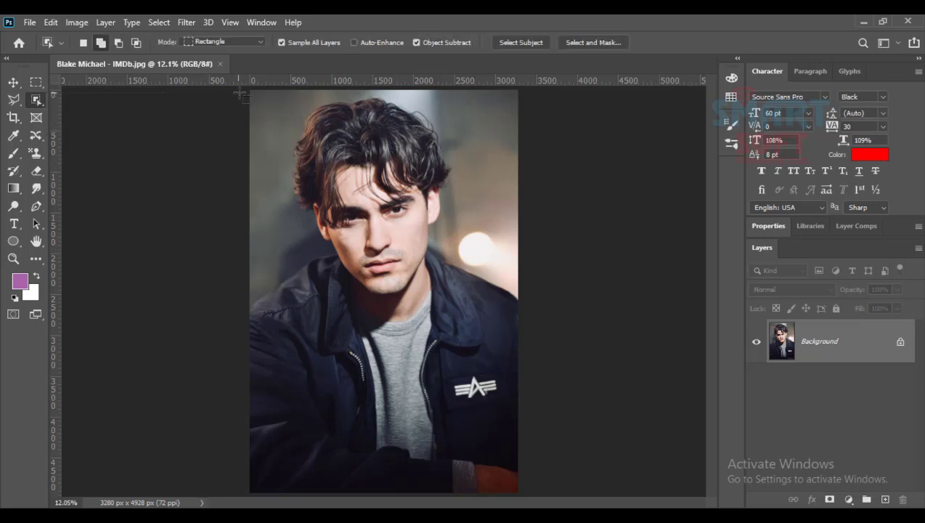
{"action": "left_click_drag", "start_coordinate": [247, 88], "coordinate": [539, 506]}
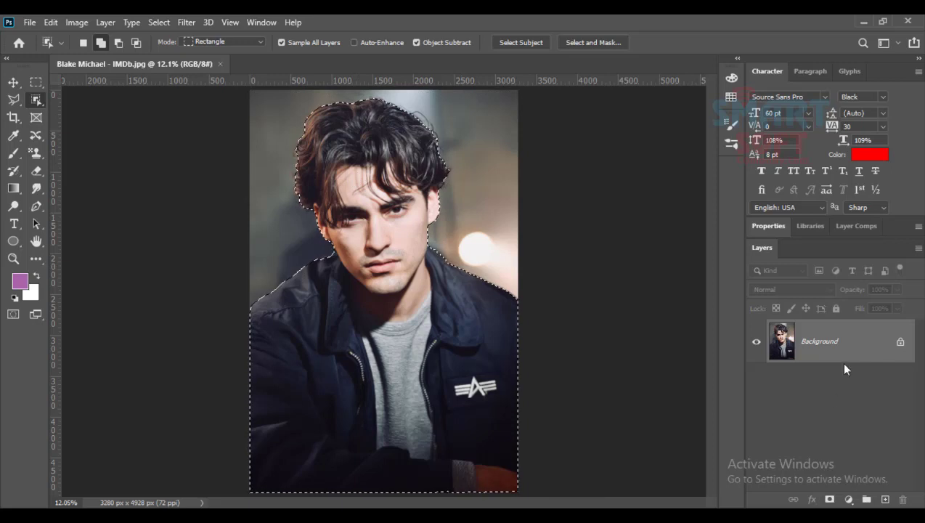
{"action": "left_click", "coordinate": [829, 499]}
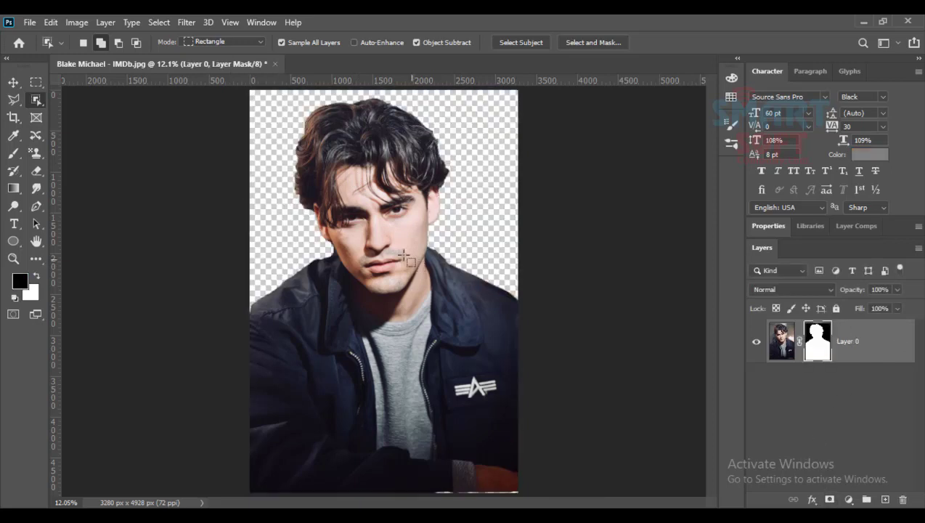
Scale the masked portrait down proportionally about its centre, leaving an empty margin on all sides, and deselect it.
{"action": "left_click", "coordinate": [13, 82]}
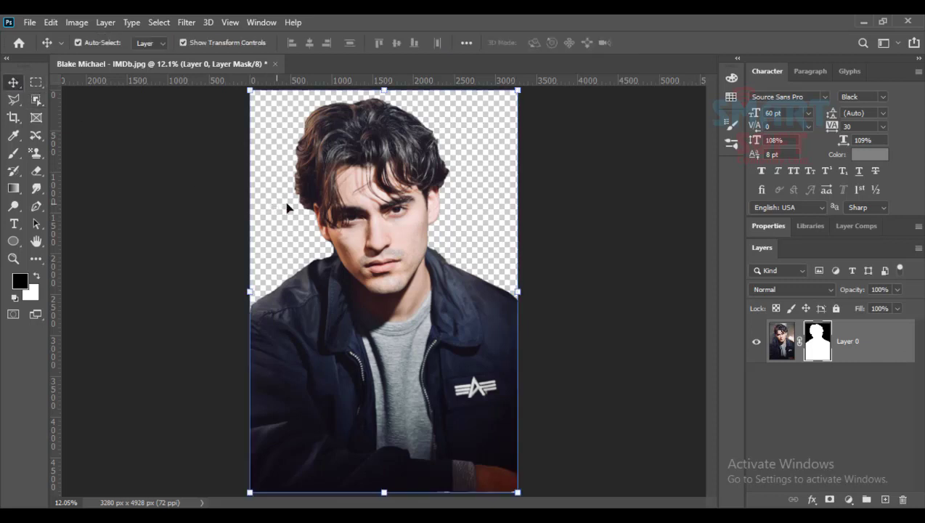
{"action": "left_click_drag", "start_coordinate": [250, 93], "coordinate": [269, 119]}
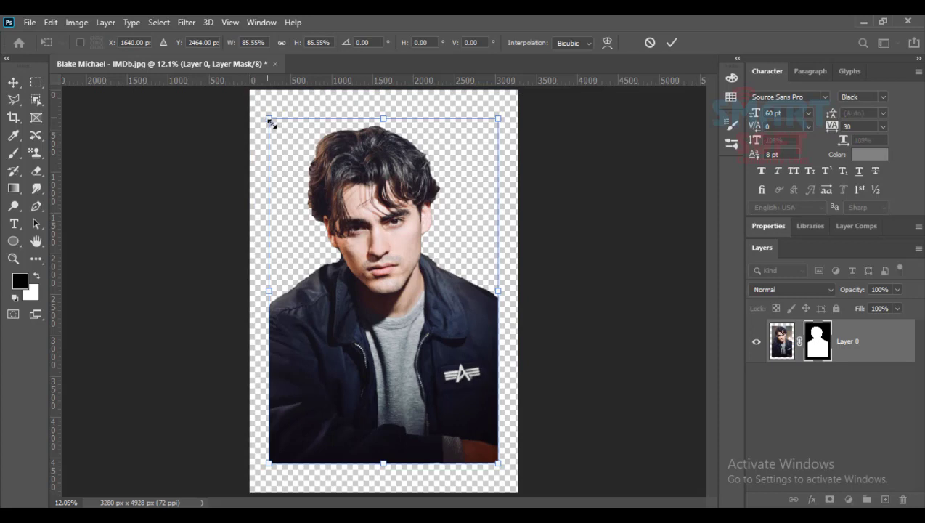
{"action": "left_click_drag", "start_coordinate": [271, 123], "coordinate": [273, 125]}
{"action": "key", "text": "Return"}
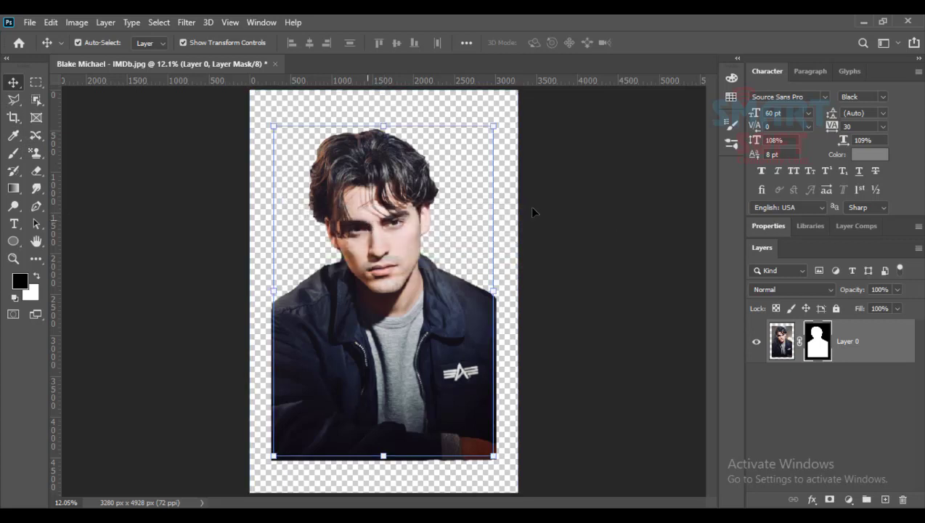
{"action": "left_click", "coordinate": [532, 211]}
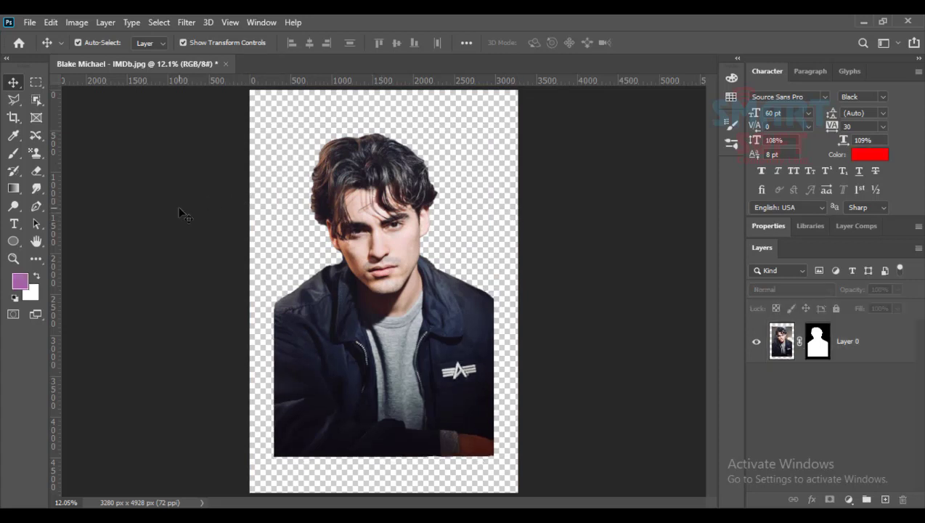
Add a new layer and draw a slanted four-sided Pen shape, about 713 × 1036 px, beside the upper-left hair.
{"action": "left_click", "coordinate": [885, 499]}
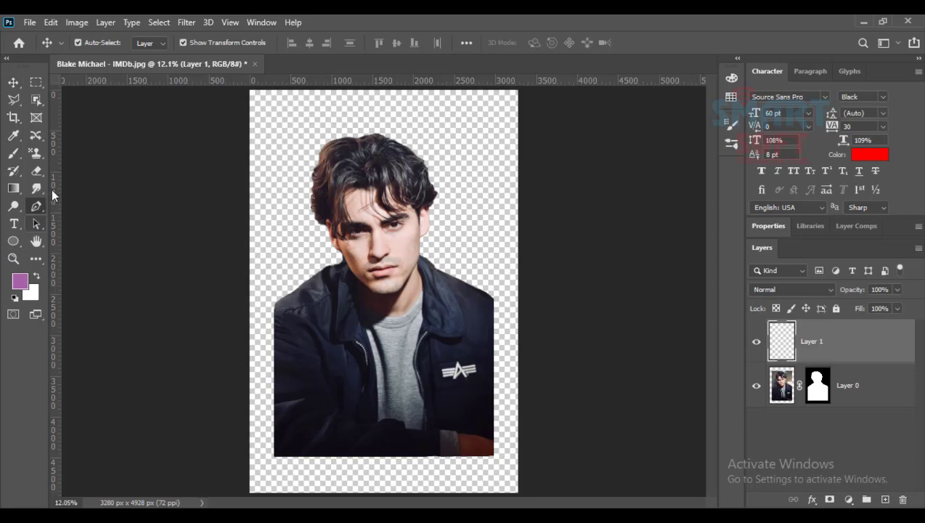
{"action": "left_click", "coordinate": [35, 207]}
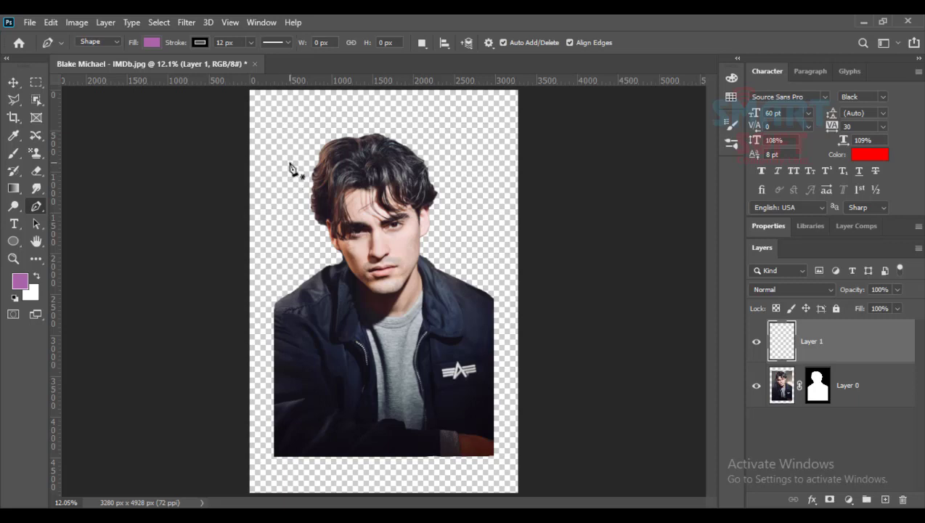
{"action": "left_click", "coordinate": [288, 169]}
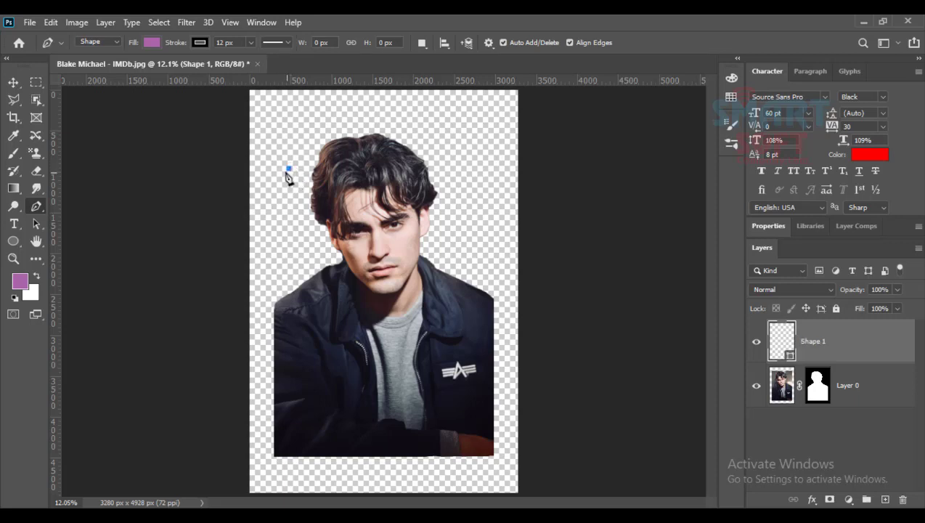
{"action": "left_click", "coordinate": [359, 121]}
{"action": "left_click", "coordinate": [359, 122], "text": "shift"}
{"action": "left_click", "coordinate": [347, 110], "text": "shift"}
{"action": "left_click", "coordinate": [350, 141], "text": "shift"}
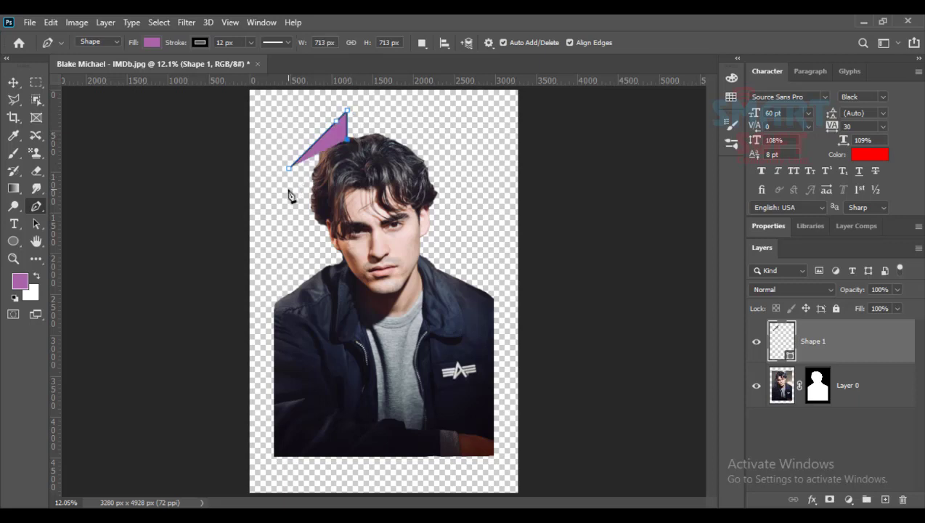
{"action": "left_click", "coordinate": [291, 175], "text": "shift"}
{"action": "left_click", "coordinate": [289, 170]}
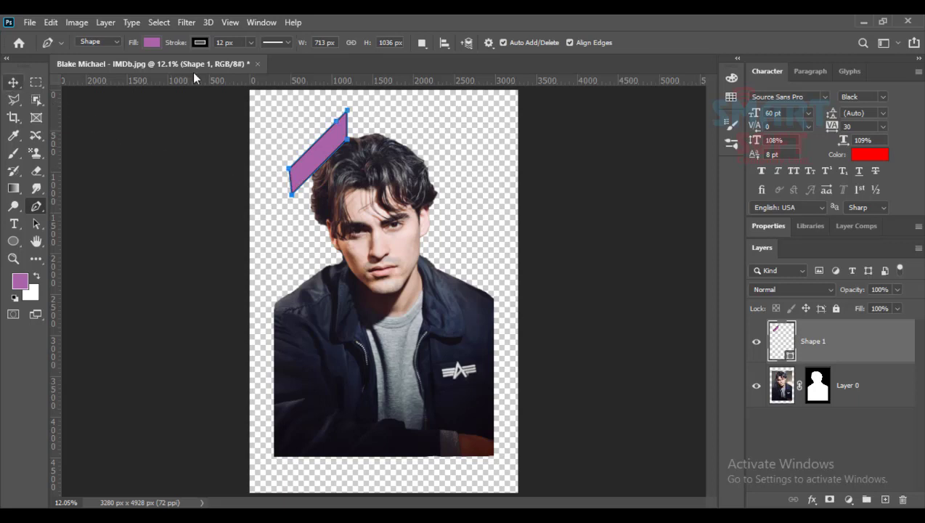
Remove the slanted shape's stroke and set its fill to black.
{"action": "left_click", "coordinate": [198, 43]}
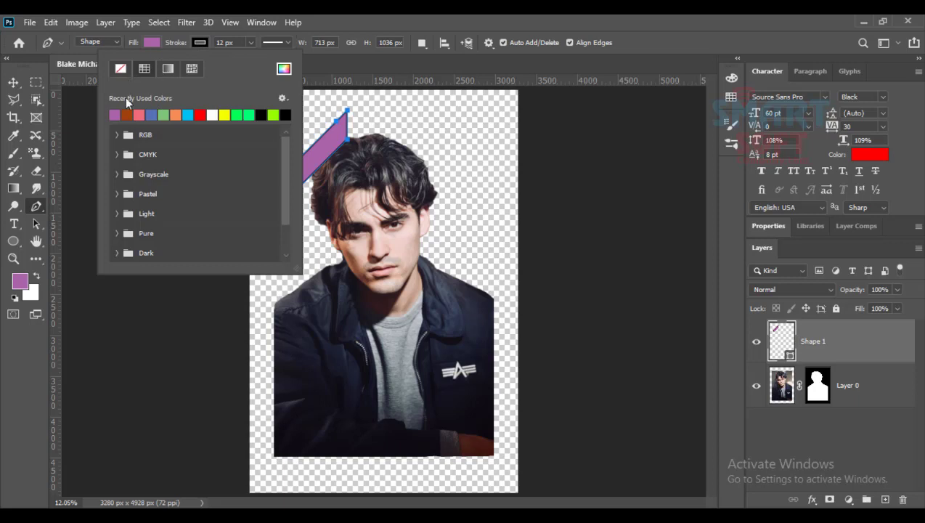
{"action": "left_click", "coordinate": [200, 44]}
{"action": "left_click", "coordinate": [200, 43]}
{"action": "left_click", "coordinate": [159, 42]}
{"action": "left_click", "coordinate": [159, 42]}
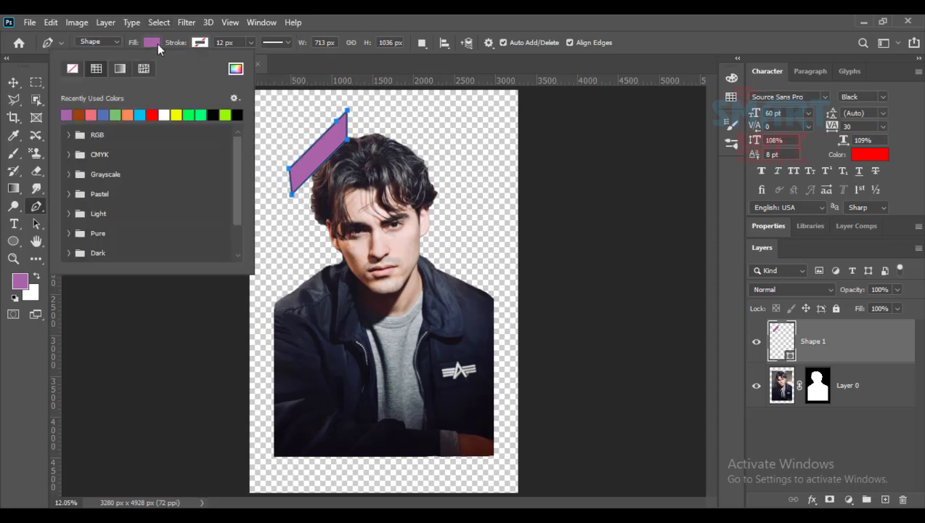
{"action": "left_click", "coordinate": [157, 43]}
{"action": "left_click", "coordinate": [154, 42]}
{"action": "left_click", "coordinate": [365, 24]}
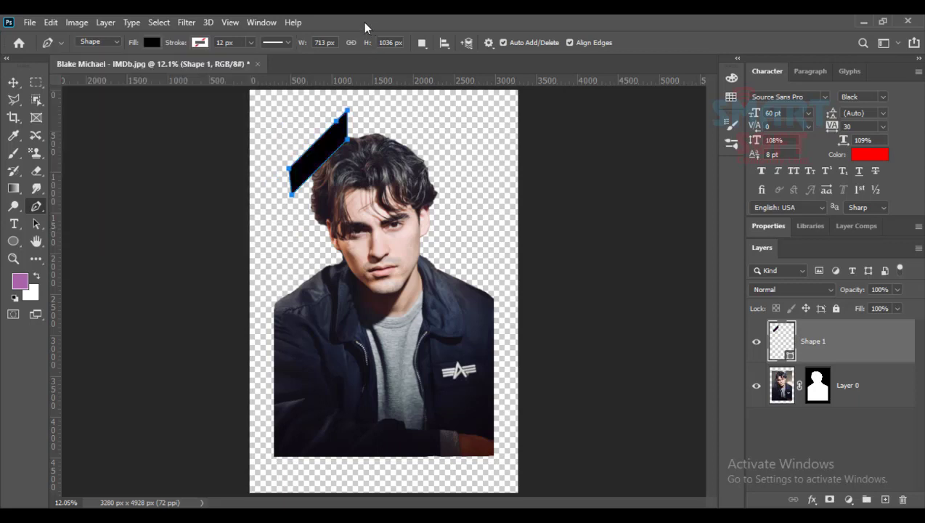
{"action": "left_click", "coordinate": [12, 86]}
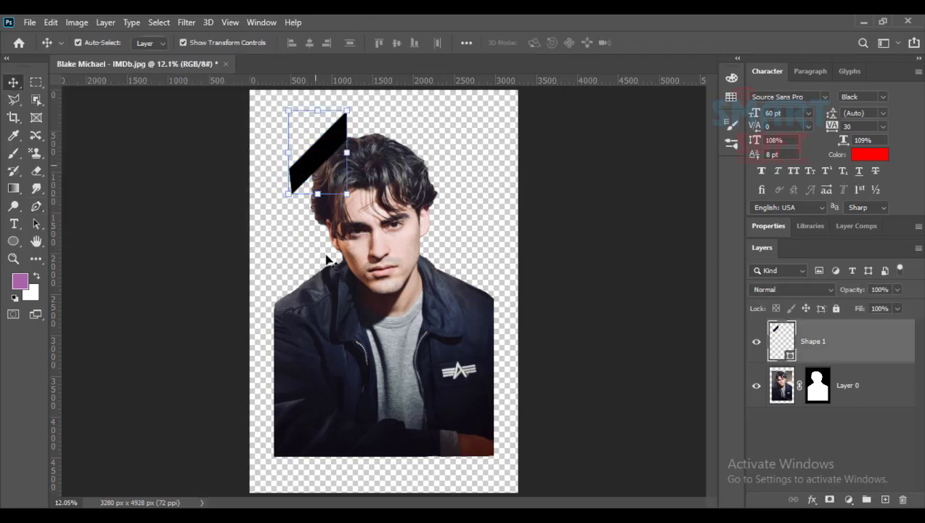
Try to draw a second, longer slanted black bar, about 1205 × 1541 px, parallel to and below the first one.
{"action": "key", "text": "p"}
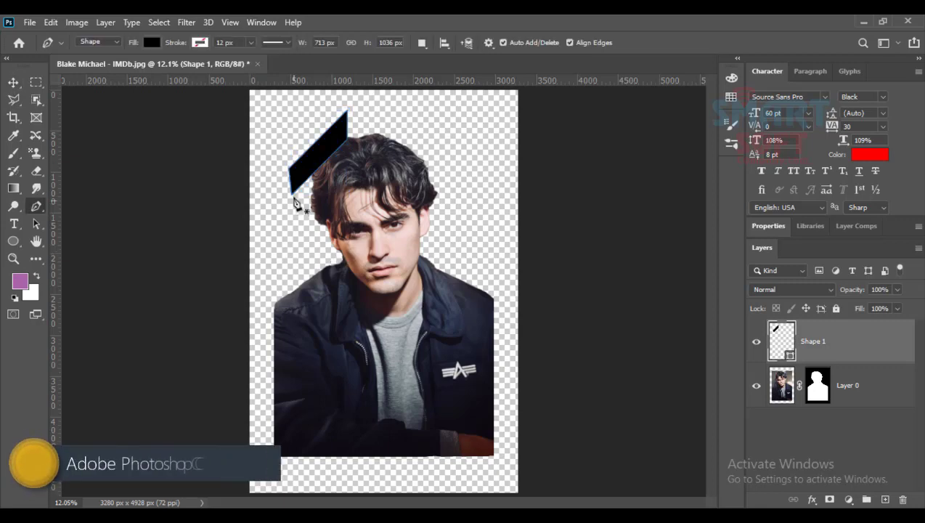
{"action": "key", "text": "ctrl+plus"}
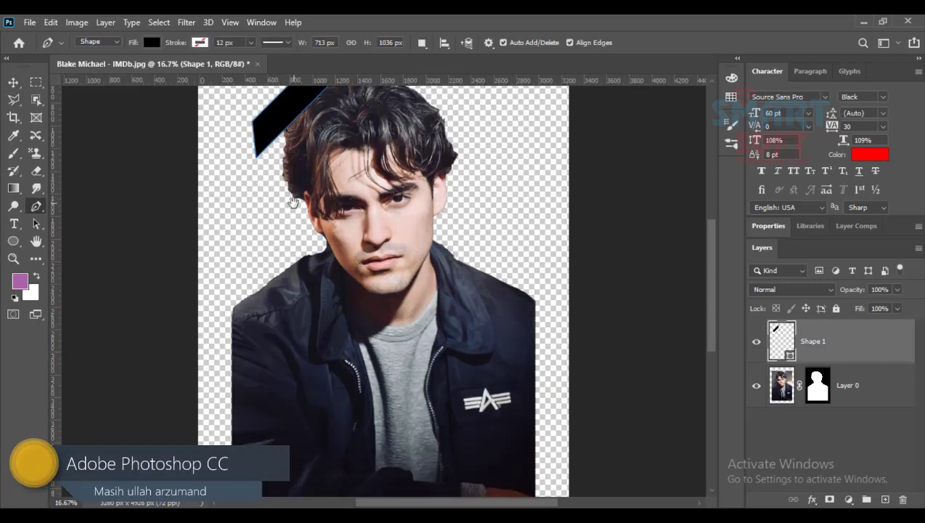
{"action": "left_click_drag", "start_coordinate": [328, 283], "coordinate": [342, 318]}
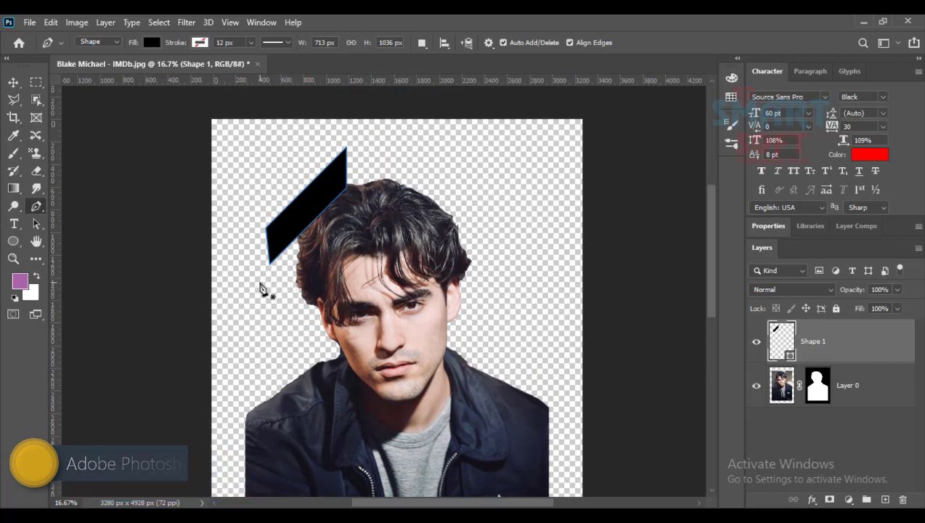
{"action": "left_click", "coordinate": [257, 282]}
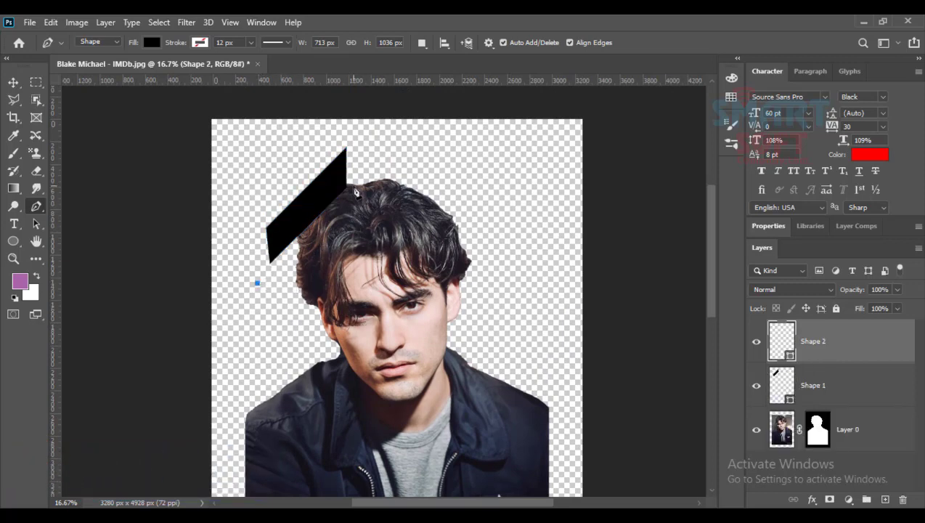
{"action": "left_click", "coordinate": [371, 172]}
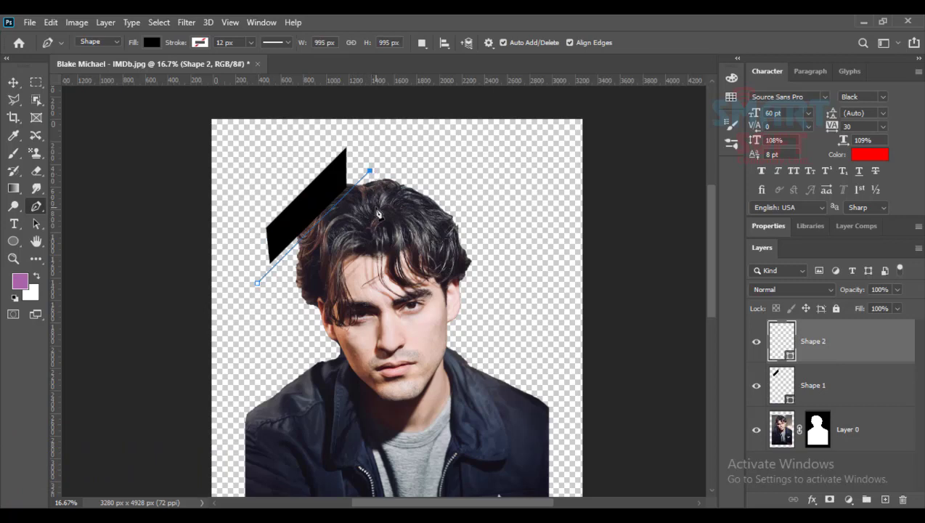
{"action": "left_click", "coordinate": [370, 213]}
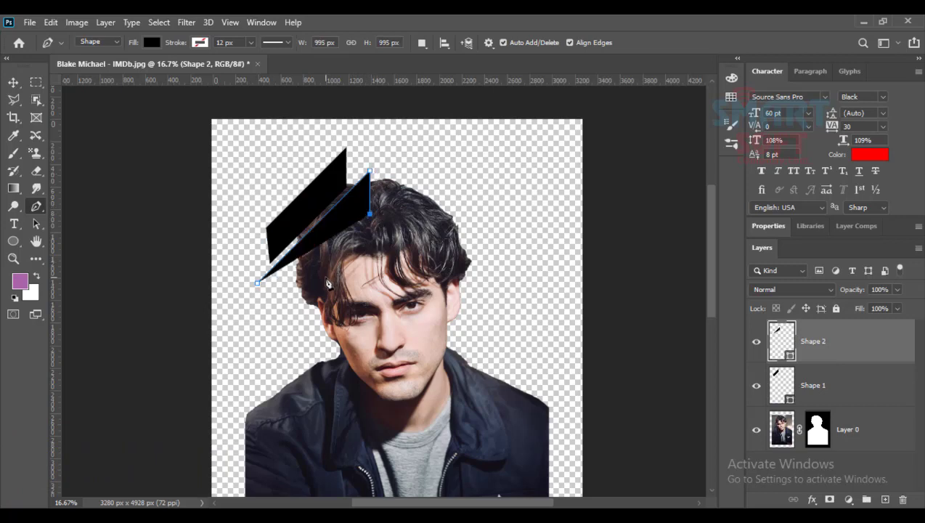
{"action": "key", "text": "ctrl+z"}
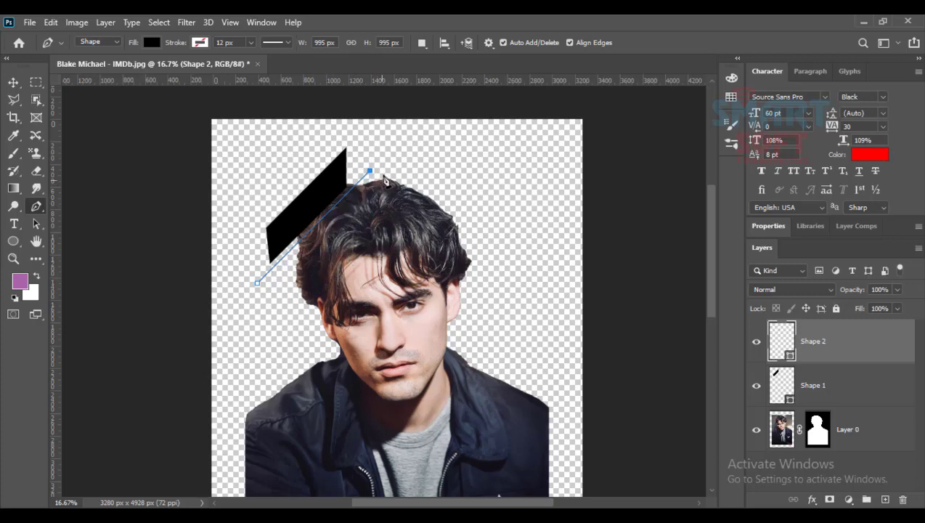
{"action": "left_click", "coordinate": [384, 157]}
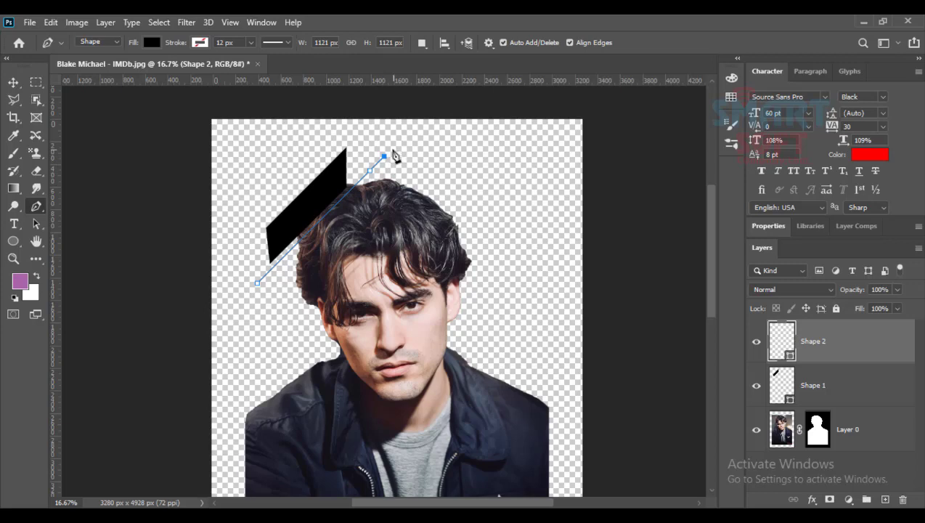
{"action": "left_click", "coordinate": [391, 149]}
{"action": "left_click", "coordinate": [390, 187]}
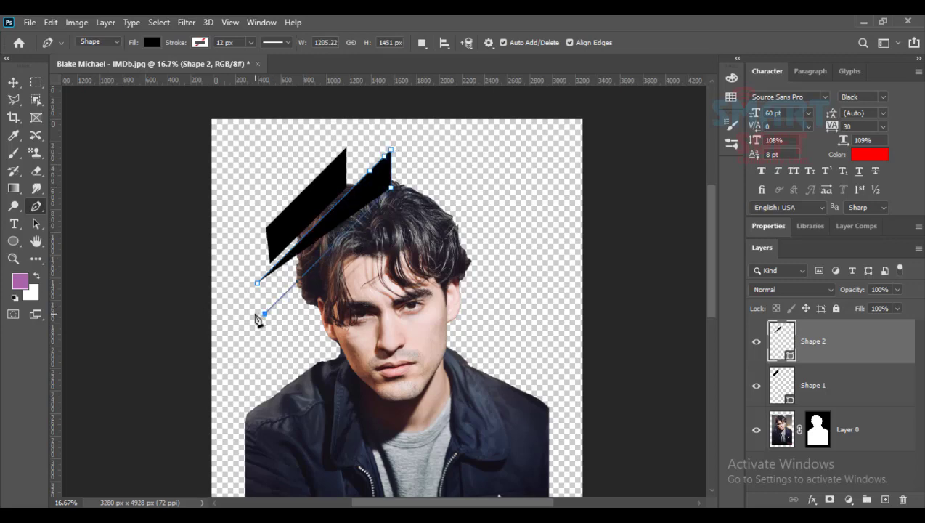
{"action": "left_click", "coordinate": [264, 314]}
{"action": "left_click", "coordinate": [254, 324]}
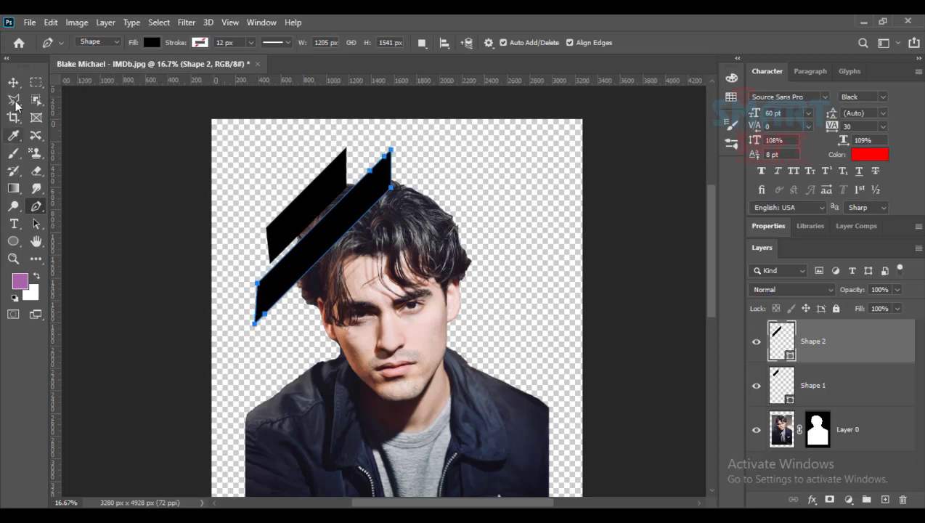
{"action": "left_click", "coordinate": [13, 82]}
{"action": "left_click", "coordinate": [520, 186]}
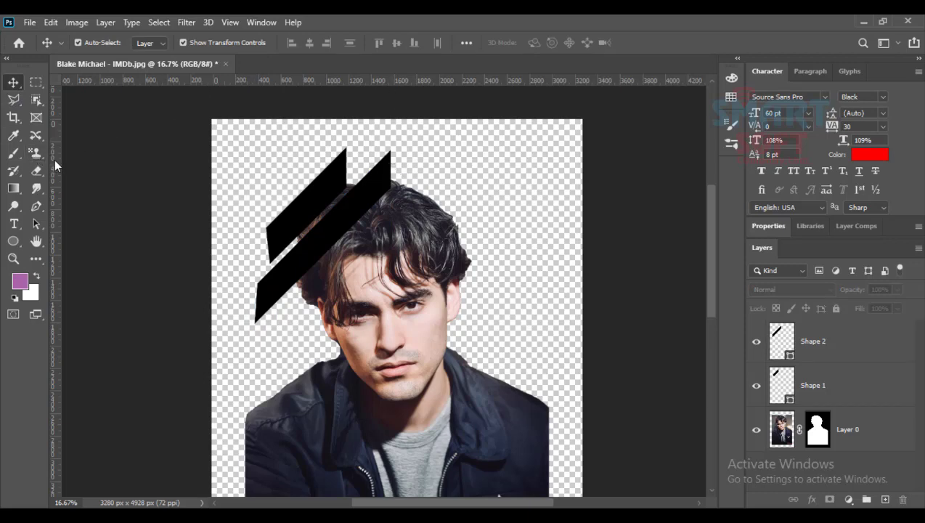
Place two vertical guides, one at the longer bar's left end and one at its right end.
{"action": "left_click_drag", "start_coordinate": [56, 165], "coordinate": [255, 218]}
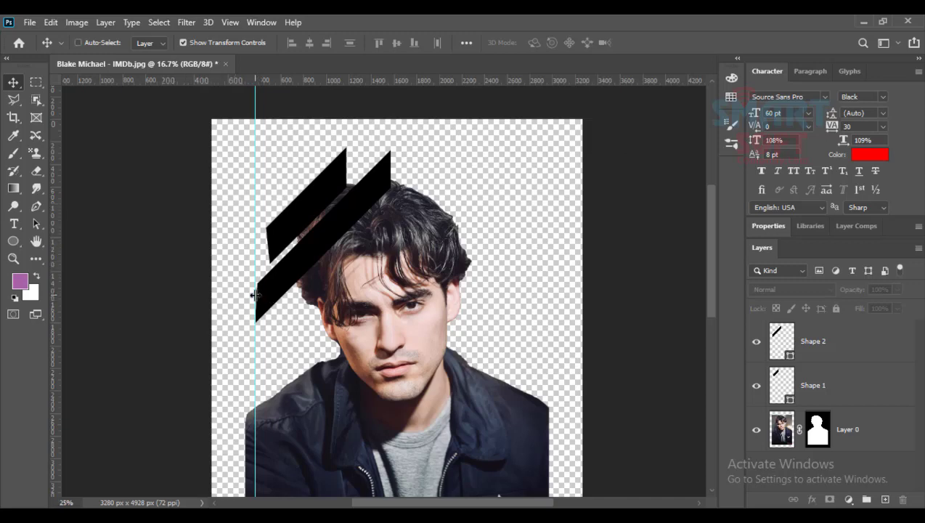
{"action": "key", "text": "ctrl+plus"}
{"action": "key", "text": "ctrl+plus"}
{"action": "scroll", "coordinate": [291, 319], "scroll_direction": "down", "scroll_amount": 2}
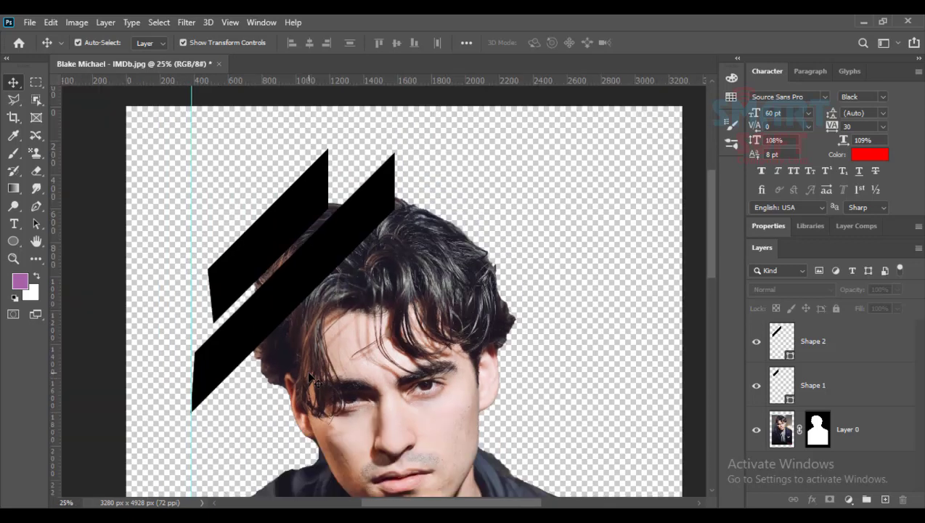
{"action": "left_click_drag", "start_coordinate": [58, 227], "coordinate": [395, 257]}
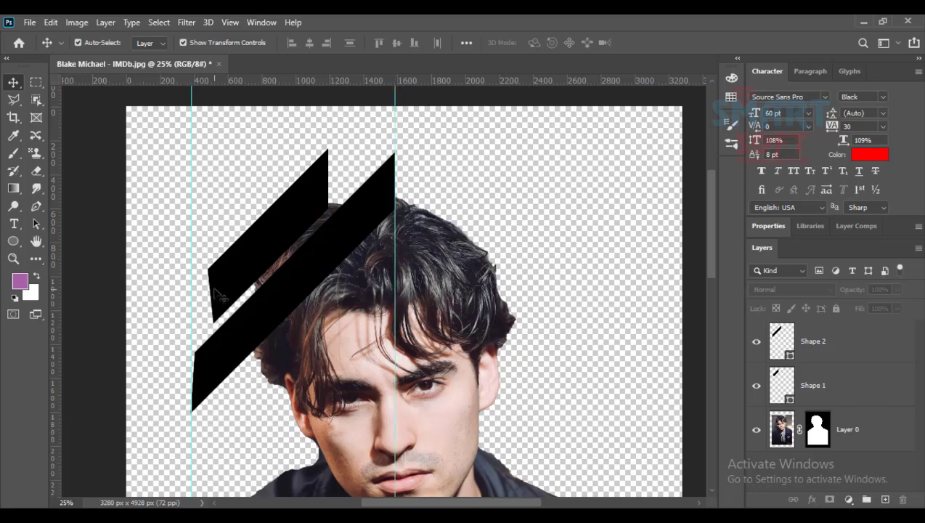
Delete the longer second bar's shape layer.
{"action": "left_click", "coordinate": [31, 97]}
{"action": "left_click", "coordinate": [13, 82]}
{"action": "left_click", "coordinate": [207, 349]}
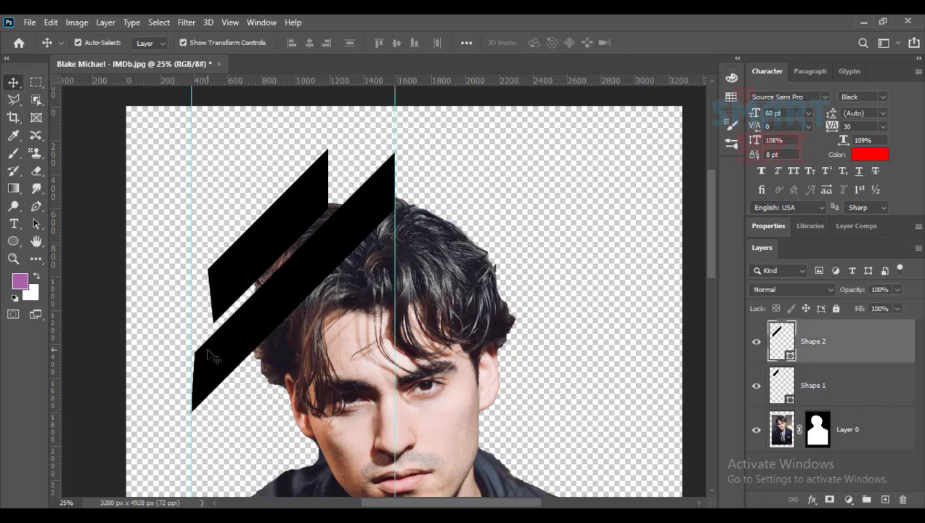
{"action": "key", "text": "Delete"}
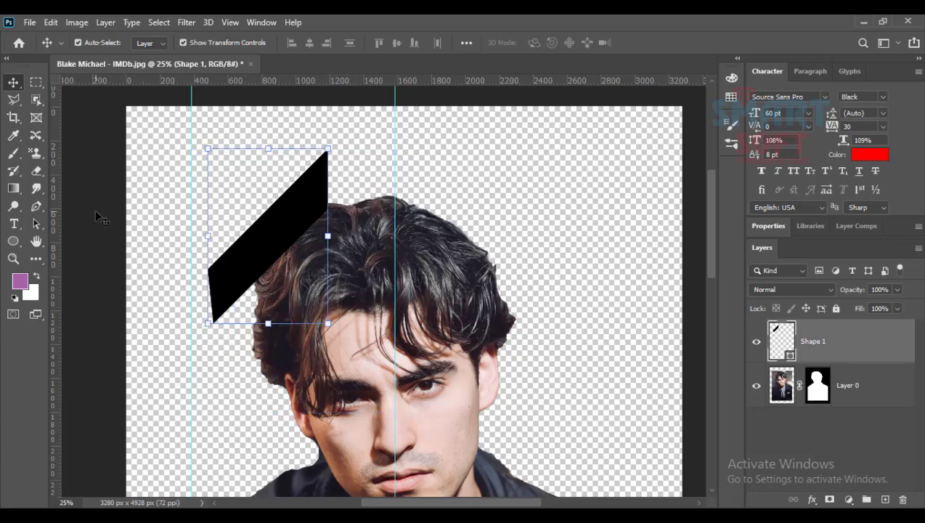
Draw a second slanted black bar, about 1197 × 1431 px, below the first one and spanning the two vertical guides.
{"action": "key", "text": "p"}
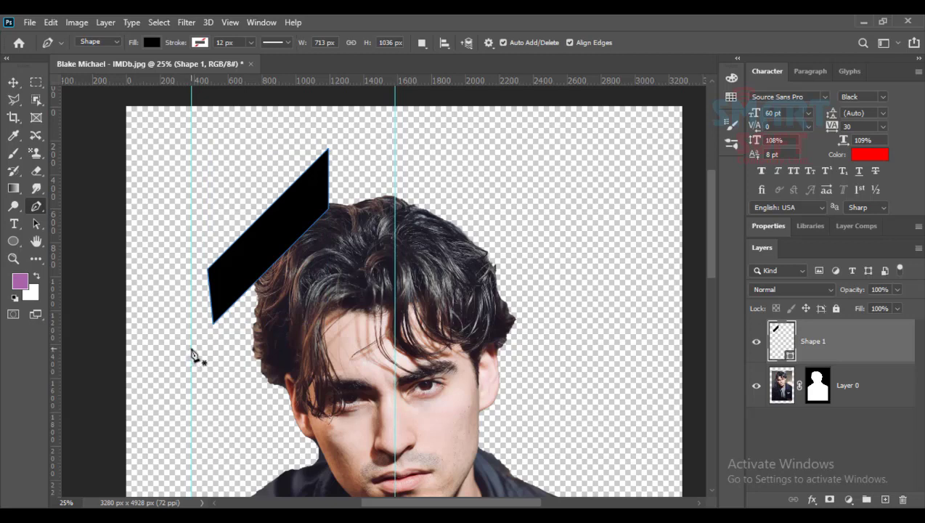
{"action": "left_click", "coordinate": [191, 348]}
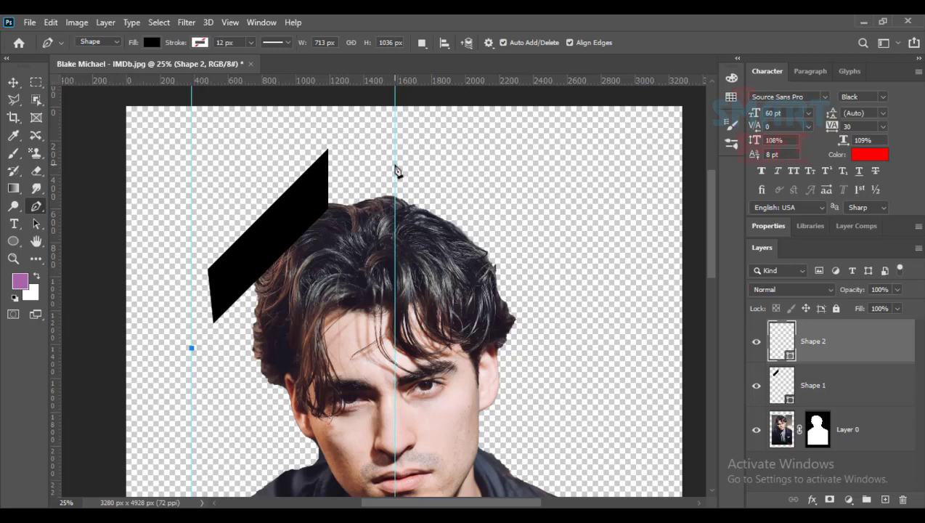
{"action": "left_click", "coordinate": [396, 168], "text": "shift"}
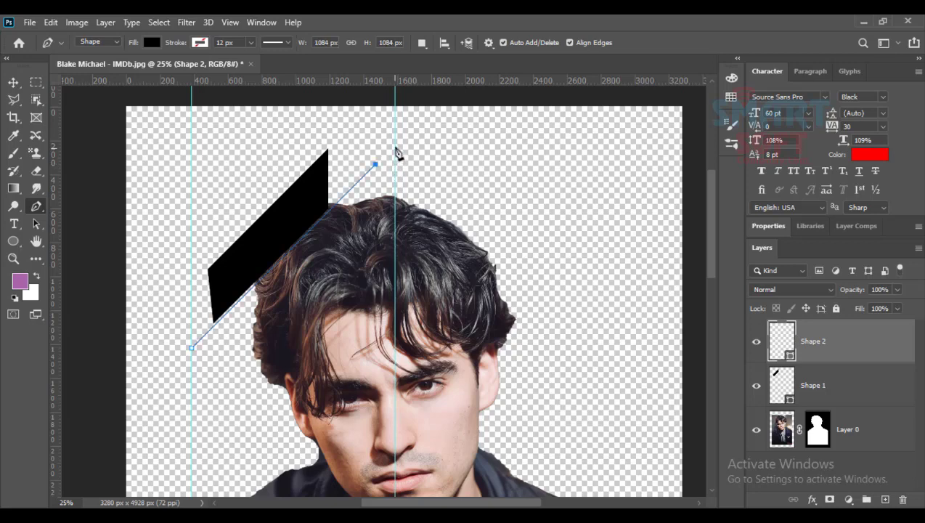
{"action": "left_click", "coordinate": [396, 148], "text": "shift"}
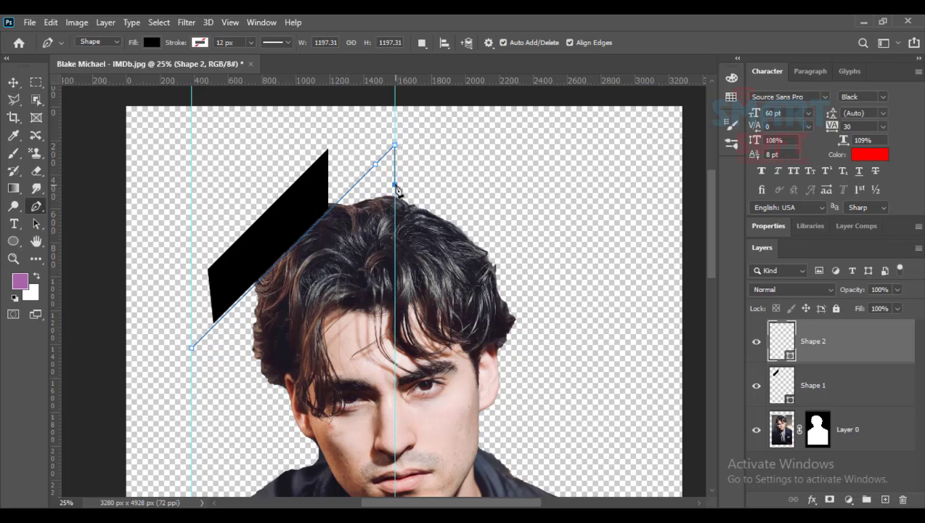
{"action": "left_click", "coordinate": [394, 184]}
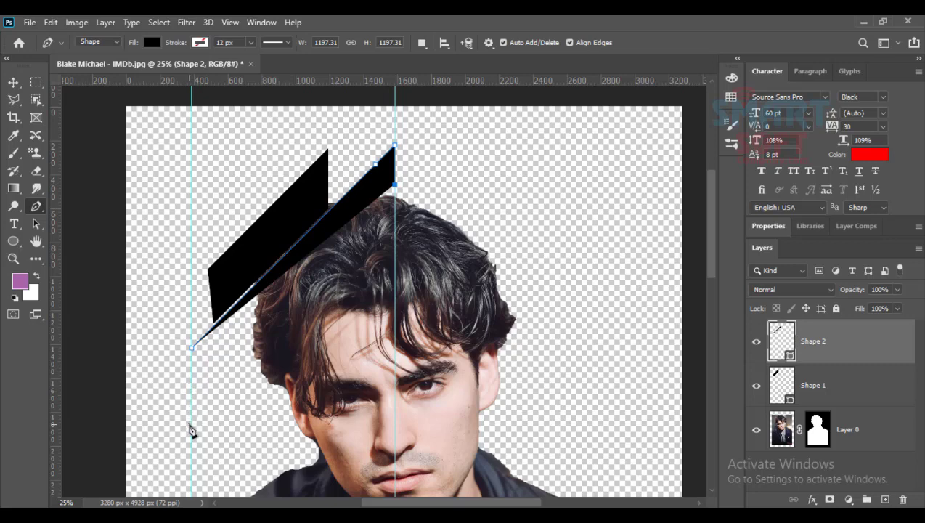
{"action": "left_click", "coordinate": [191, 387]}
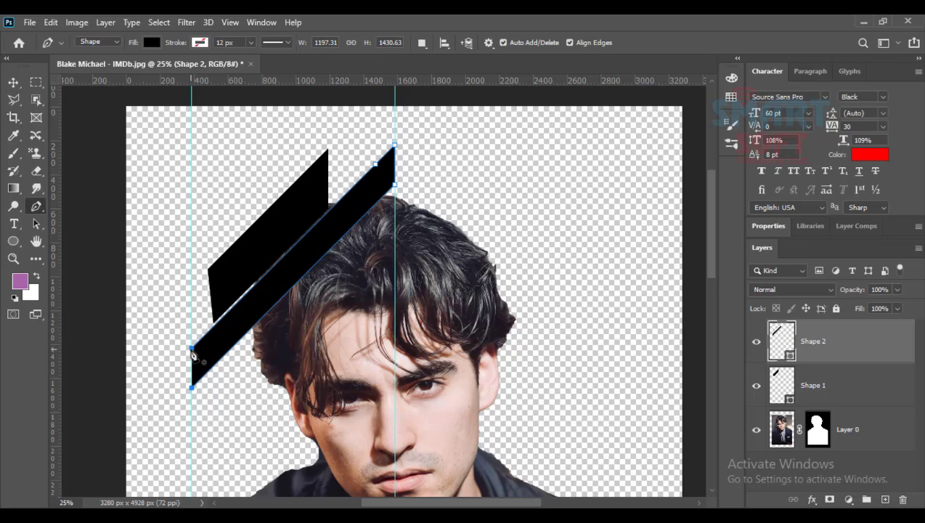
{"action": "left_click", "coordinate": [13, 82]}
{"action": "left_click", "coordinate": [424, 130]}
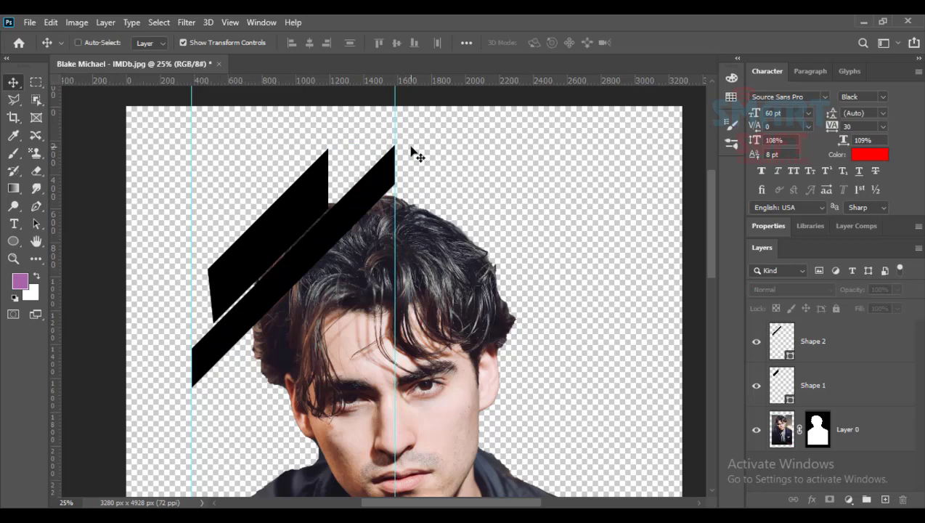
Delete both slanted bar shape layers, leaving only the cut-out portrait.
{"action": "key", "text": "ctrl+0"}
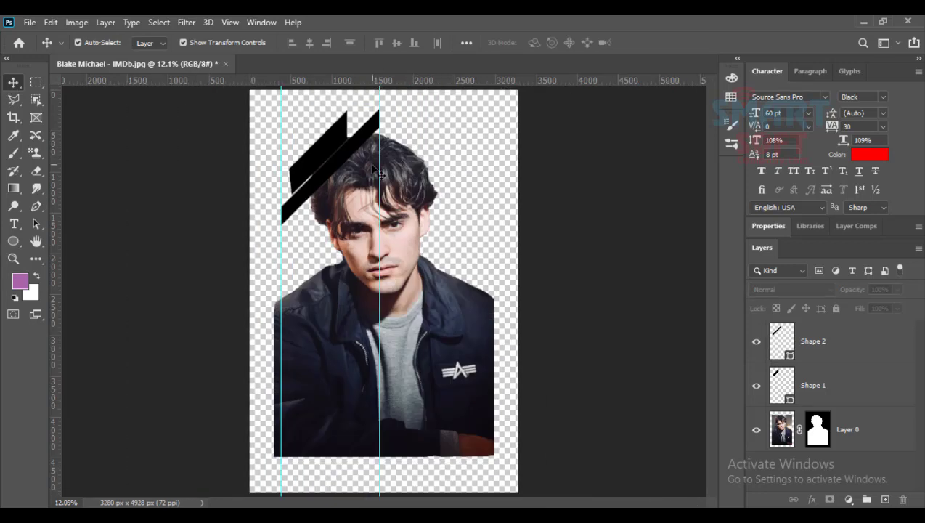
{"action": "left_click", "coordinate": [337, 155]}
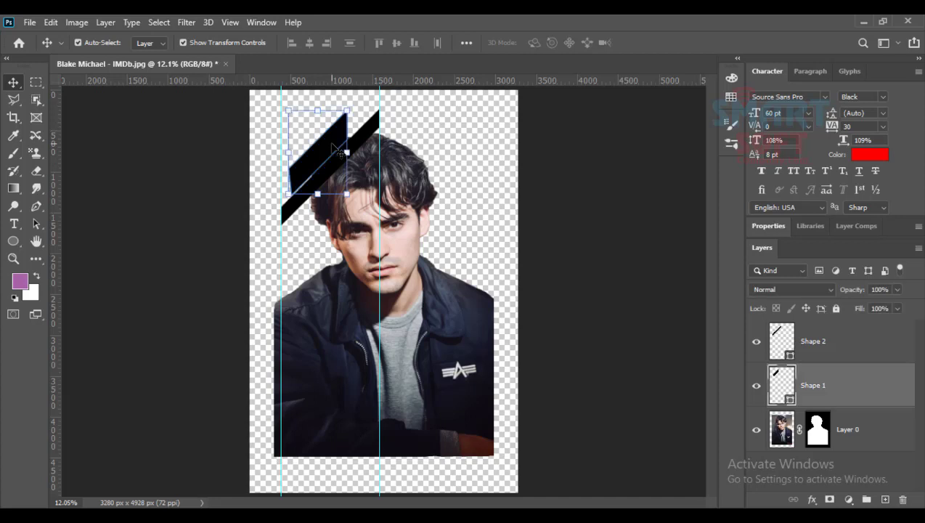
{"action": "left_click", "coordinate": [471, 192]}
{"action": "left_click", "coordinate": [324, 149]}
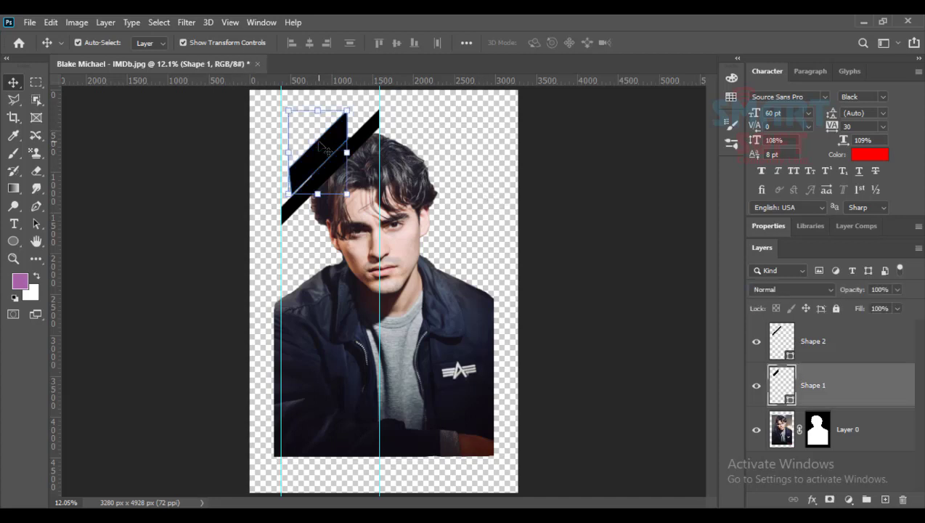
{"action": "key", "text": "Delete"}
{"action": "left_click", "coordinate": [340, 150]}
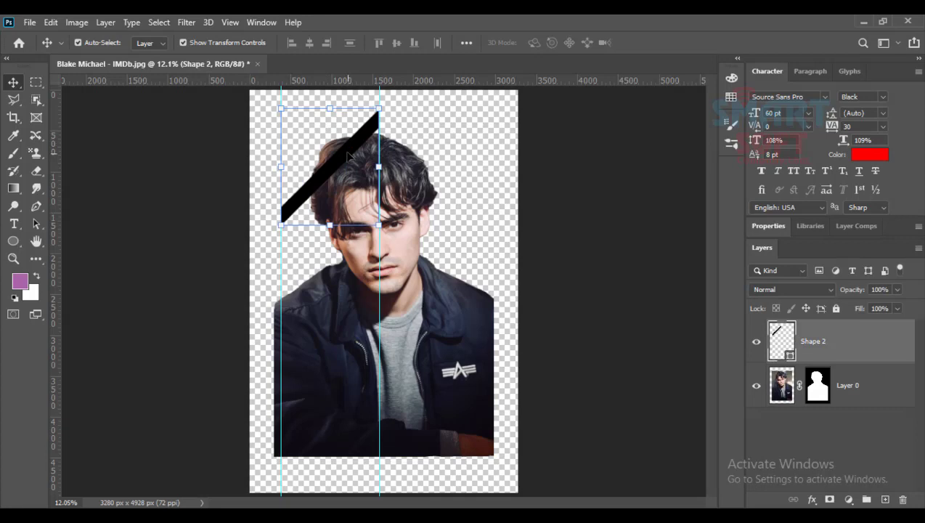
{"action": "key", "text": "Delete"}
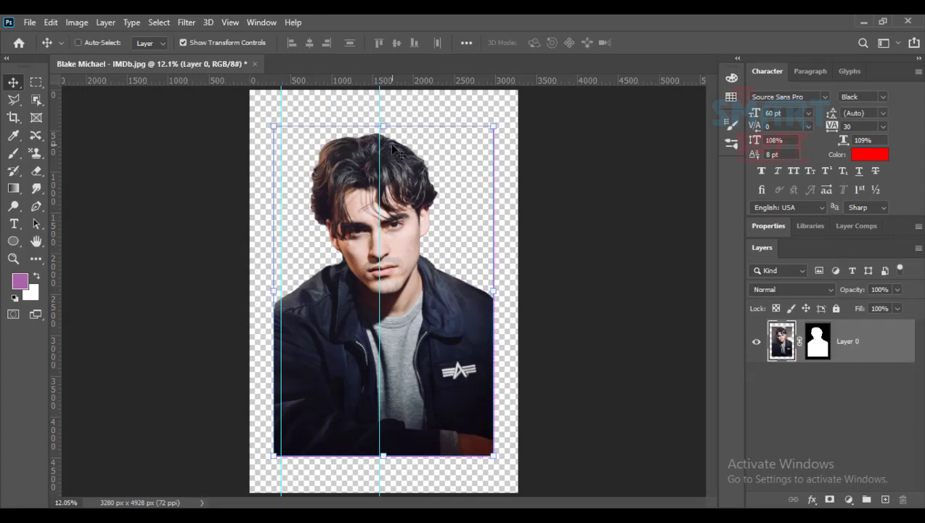
Open the "IMDb copy" PNG of slanted black bars and copy its bars layer into the portrait document.
{"action": "key", "text": "ctrl+o"}
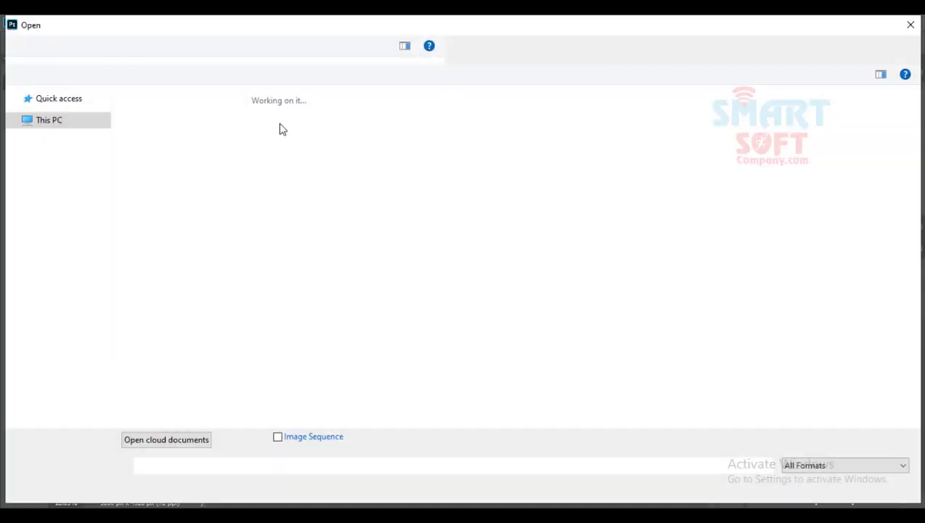
{"action": "left_click", "coordinate": [171, 129]}
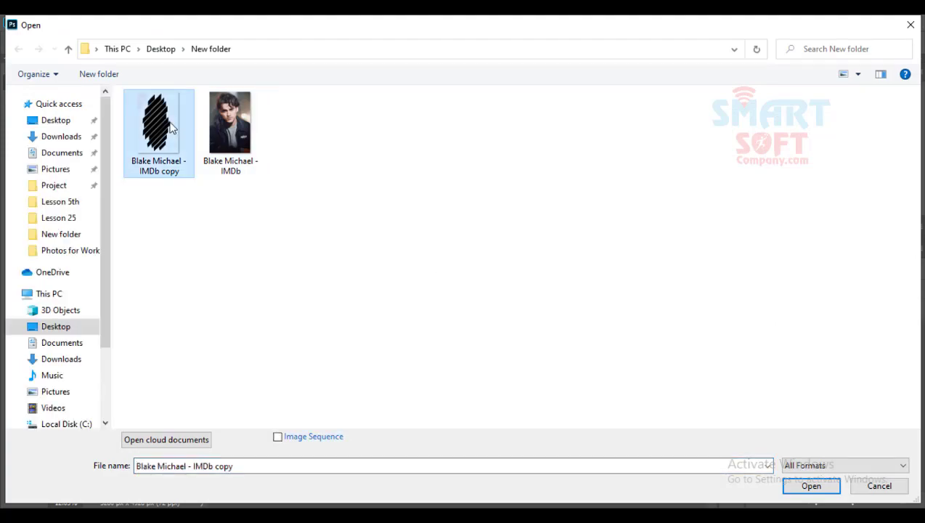
{"action": "double_click", "coordinate": [172, 128]}
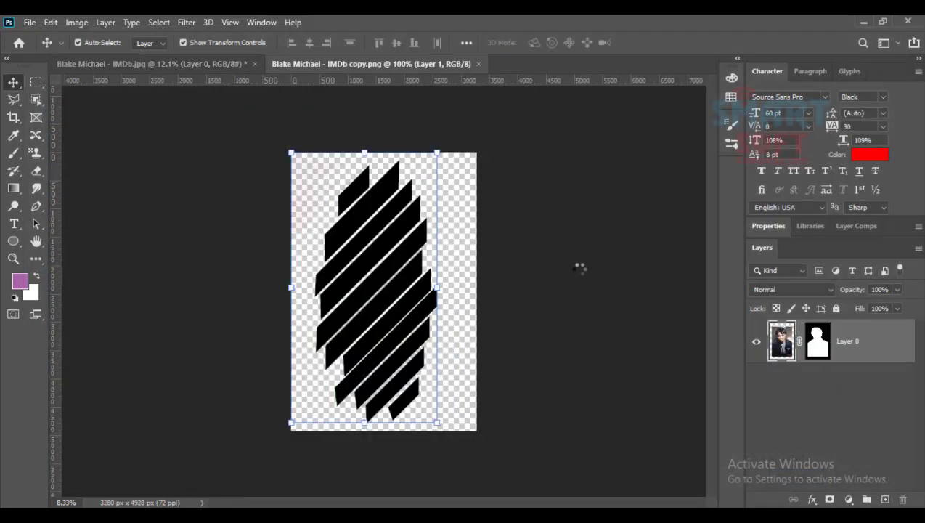
{"action": "left_click_drag", "start_coordinate": [404, 219], "coordinate": [231, 136]}
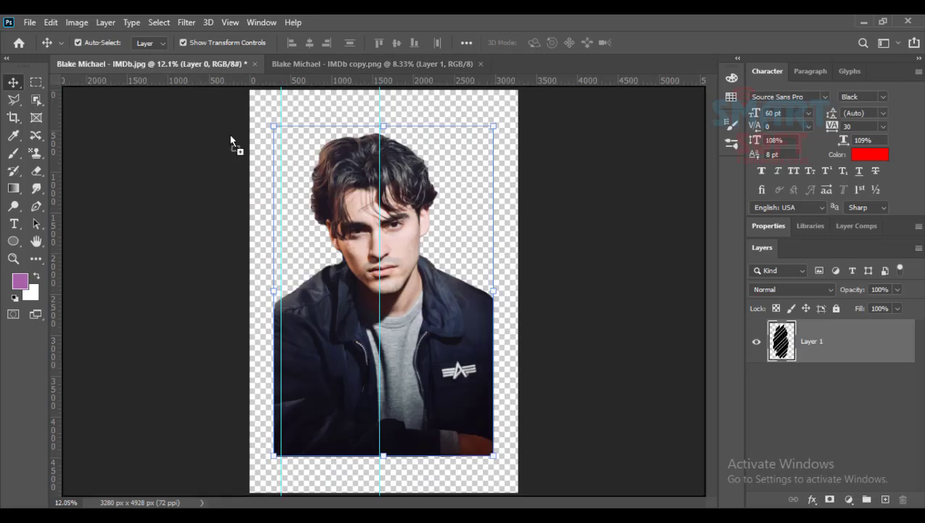
Move the vertical guide that crosses the face off the canvas, beyond its right edge.
{"action": "left_click_drag", "start_coordinate": [361, 261], "coordinate": [407, 286]}
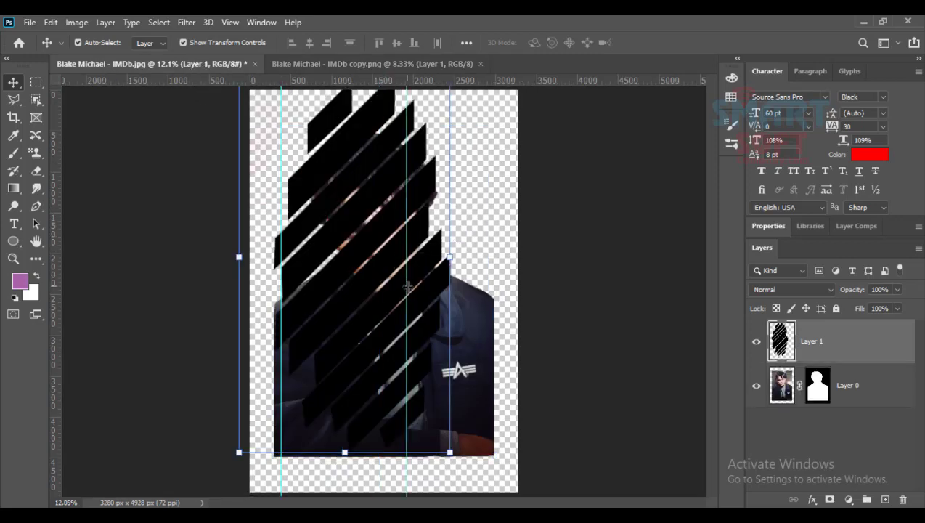
{"action": "left_click_drag", "start_coordinate": [408, 127], "coordinate": [600, 122]}
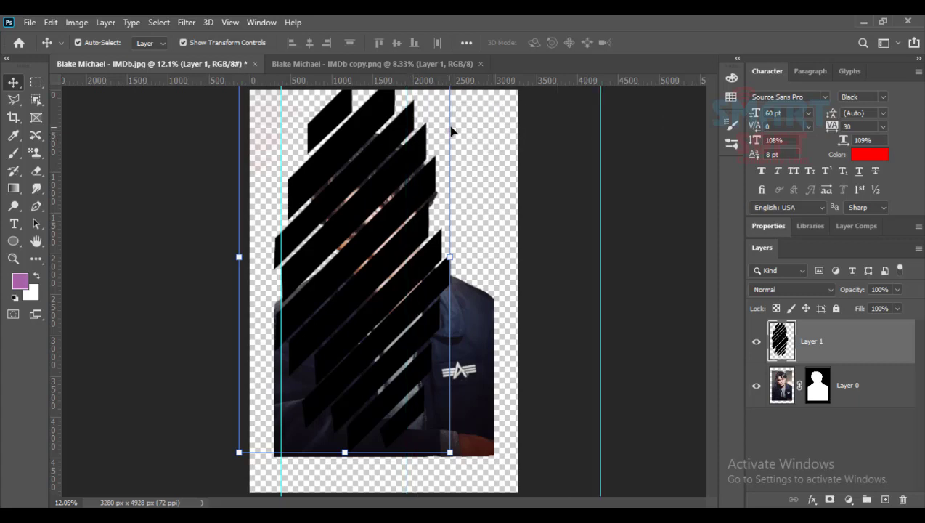
{"action": "left_click_drag", "start_coordinate": [451, 127], "coordinate": [597, 161]}
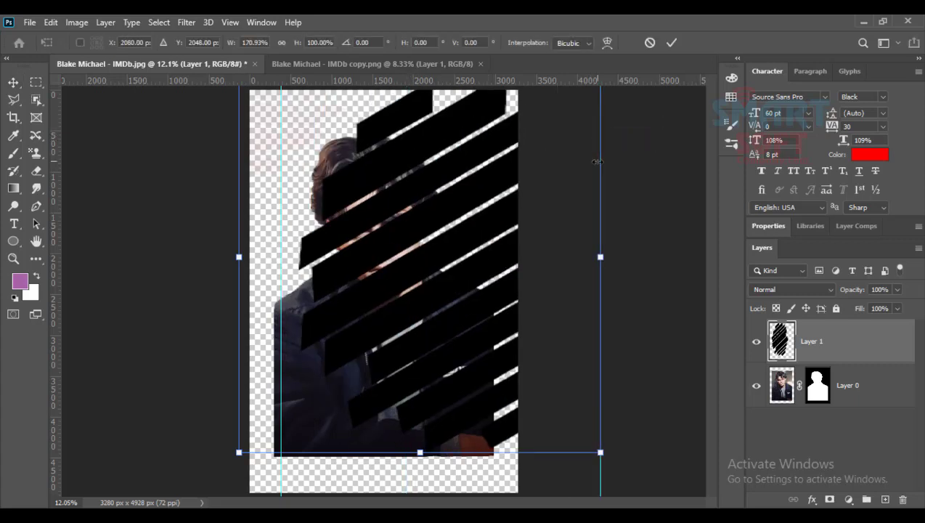
{"action": "key", "text": "ctrl+z"}
{"action": "key", "text": "Escape"}
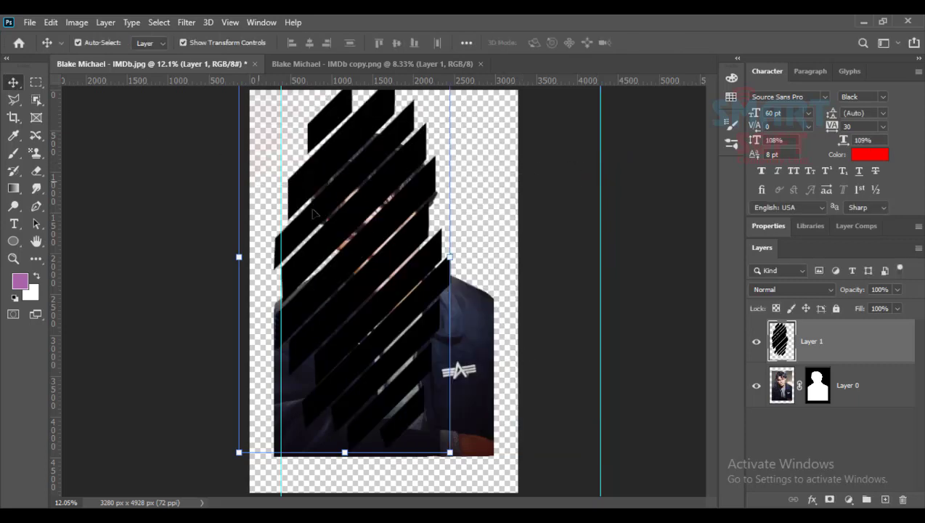
Move the black bars layer over the portrait so its bounds align with the canvas's top-left corner.
{"action": "left_click_drag", "start_coordinate": [340, 238], "coordinate": [353, 264]}
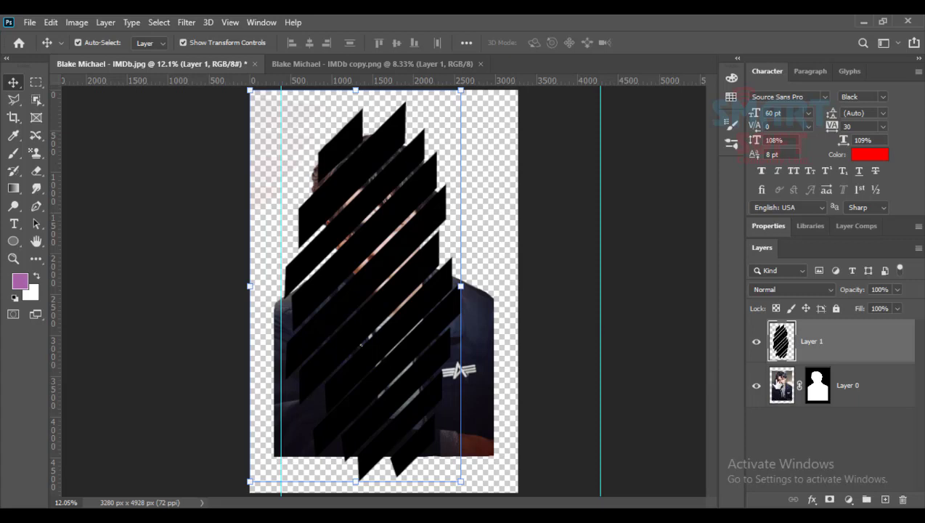
Duplicate the masked portrait layer, Layer 0.
{"action": "left_click", "coordinate": [775, 391], "text": "ctrl"}
{"action": "left_click", "coordinate": [776, 392]}
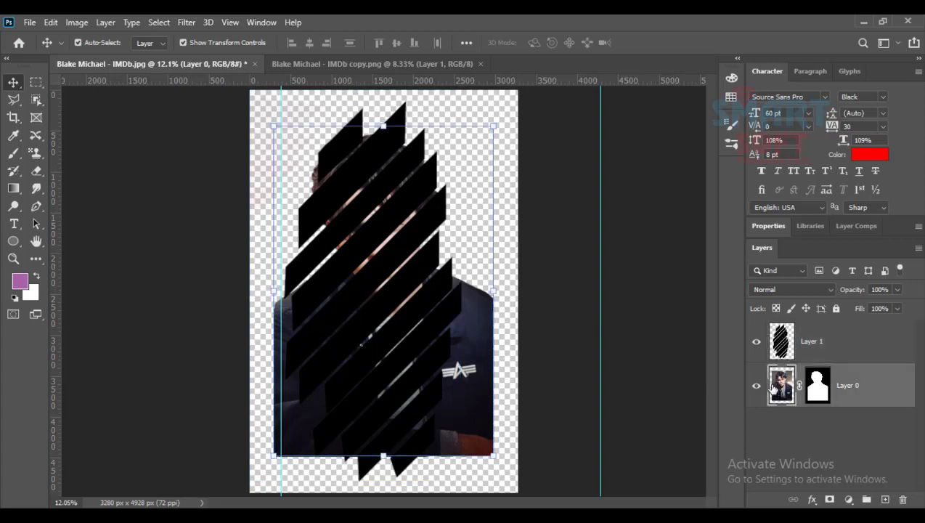
{"action": "key", "text": "ctrl+j"}
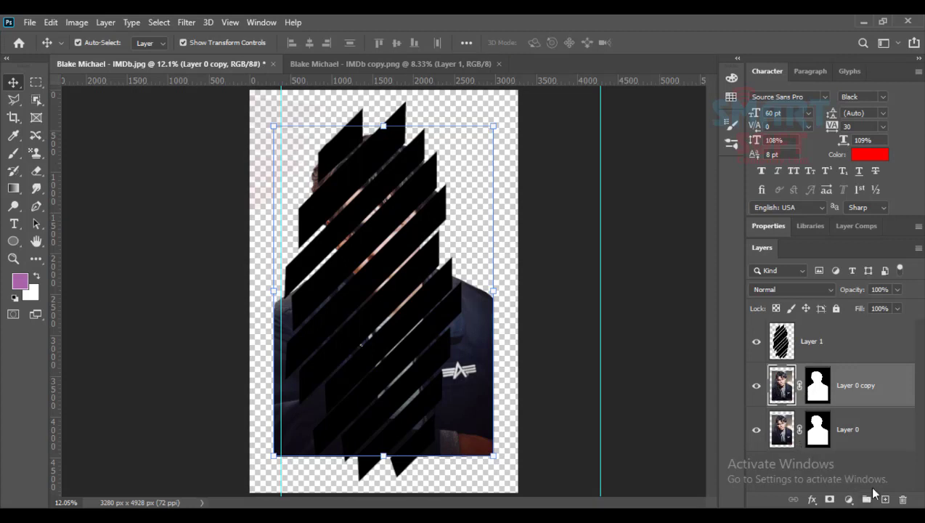
Add an empty layer above the portrait copy and merge the two into one layer without a mask.
{"action": "left_click", "coordinate": [885, 500]}
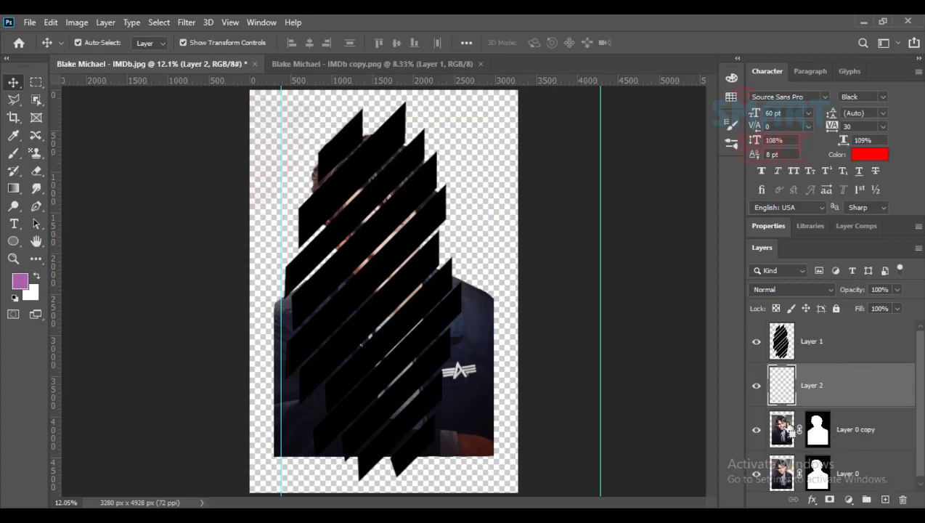
{"action": "left_click", "coordinate": [812, 434], "text": "ctrl"}
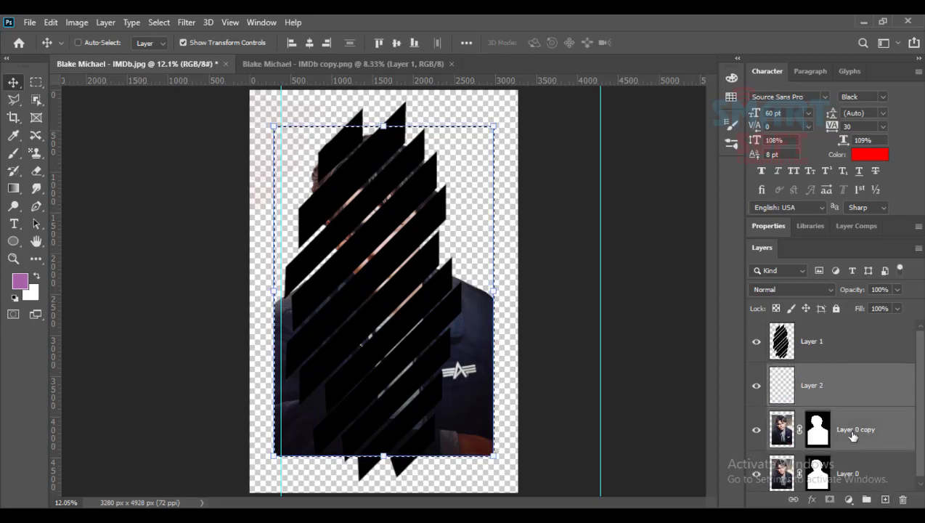
{"action": "key", "text": "ctrl+e"}
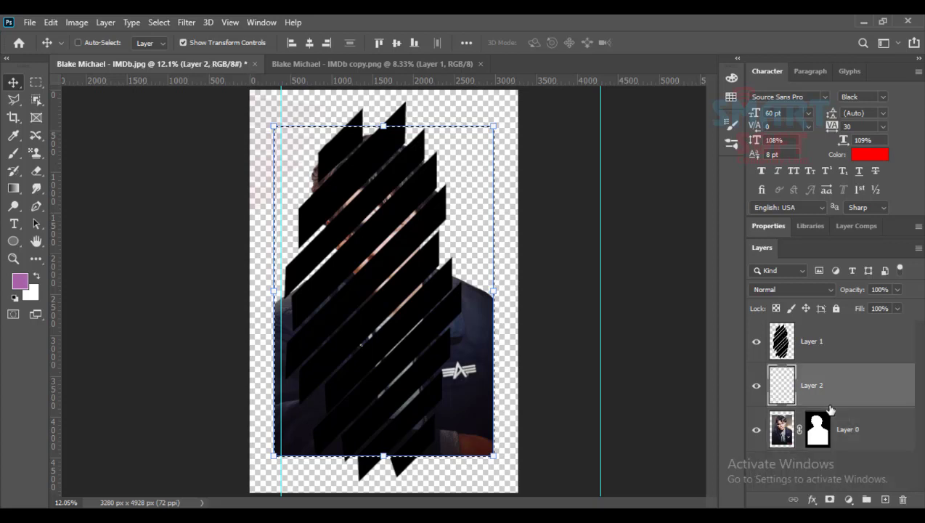
{"action": "key", "text": "ctrl+d"}
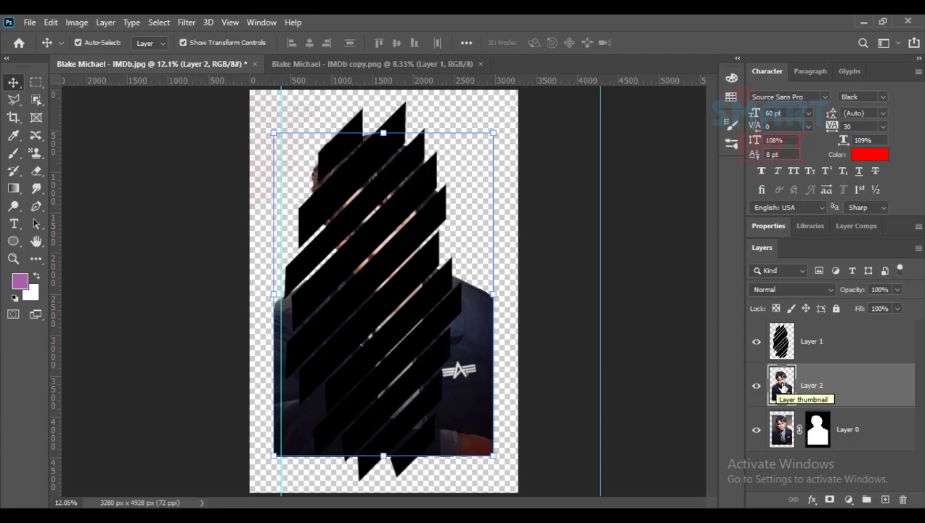
Copy the merged portrait's area inside the black bars to a new layer and hide the bars and full portrait layers.
{"action": "key", "text": "ctrl"}
{"action": "left_click", "coordinate": [782, 342], "text": "ctrl"}
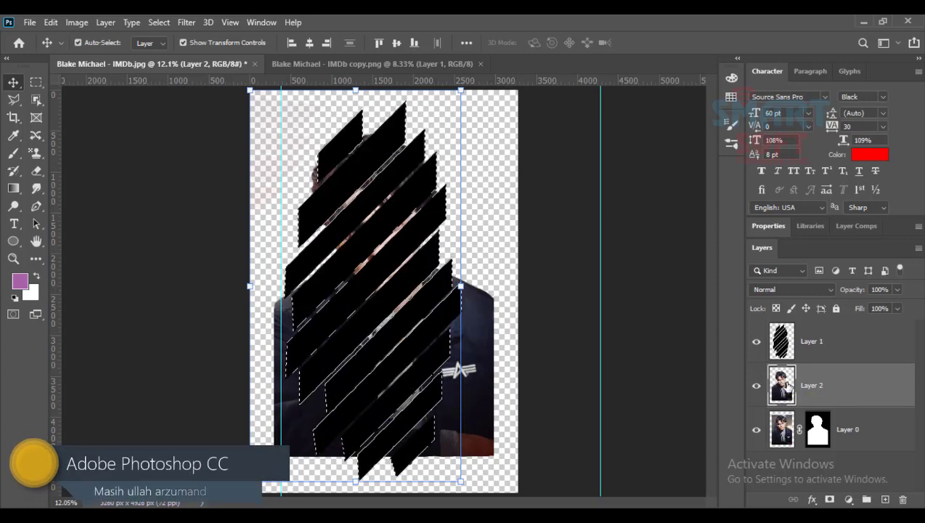
{"action": "key", "text": "ctrl+j"}
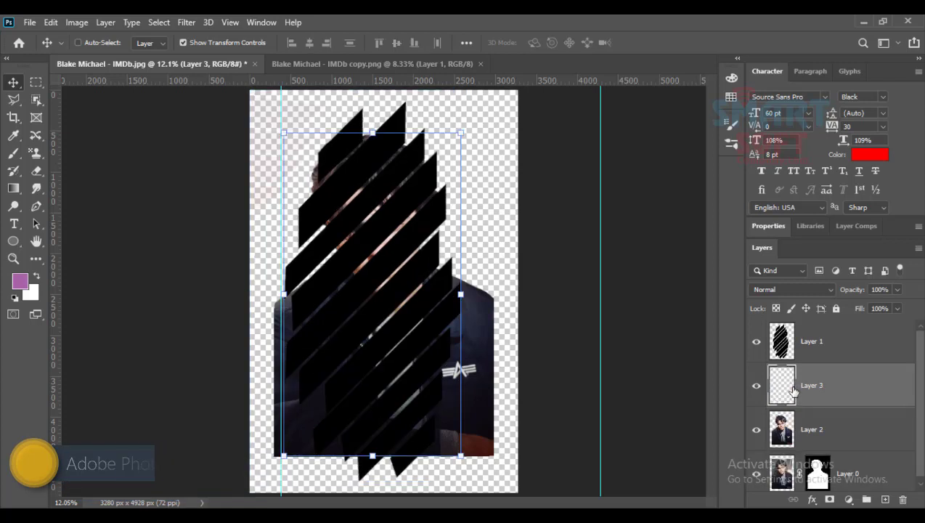
{"action": "left_click", "coordinate": [756, 342]}
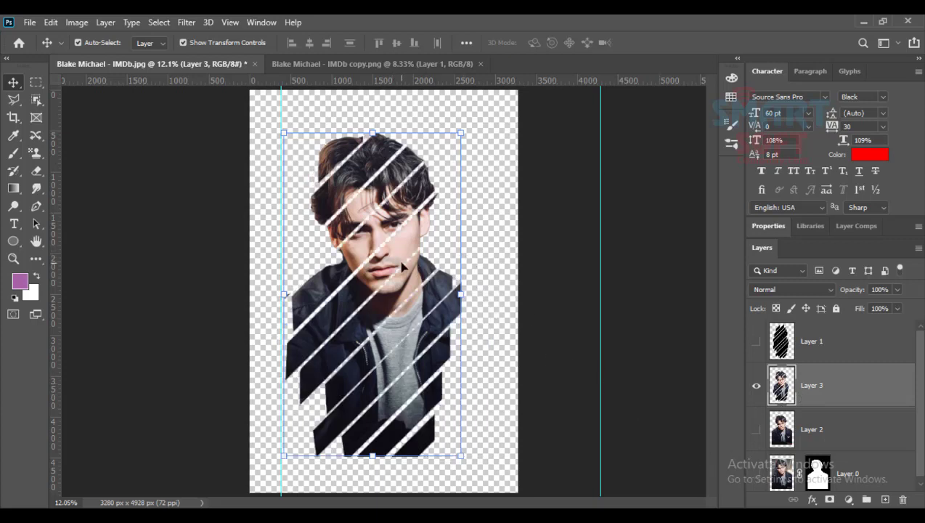
Add a new layer beneath the striped portrait and fill it with a diagonal red-to-purple linear gradient.
{"action": "left_click", "coordinate": [798, 446]}
{"action": "key", "text": "ctrl+shift+alt+n"}
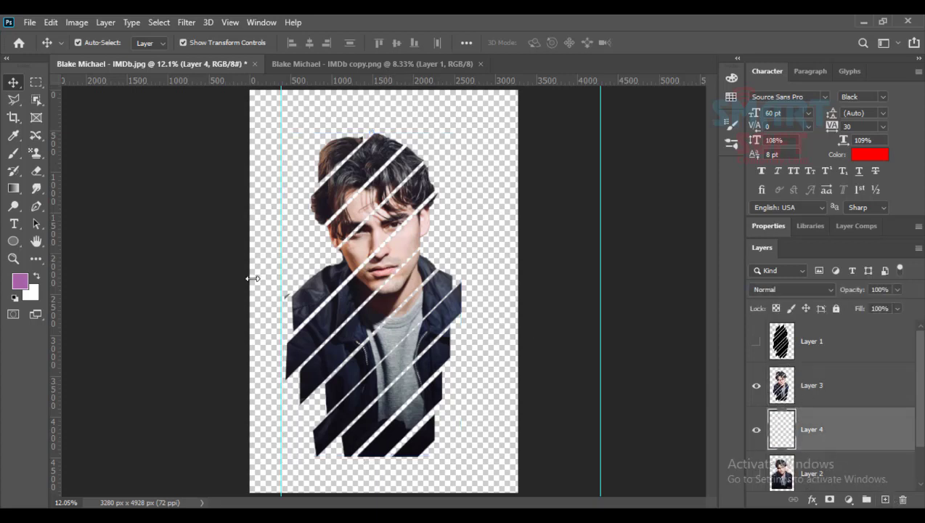
{"action": "left_click", "coordinate": [13, 188]}
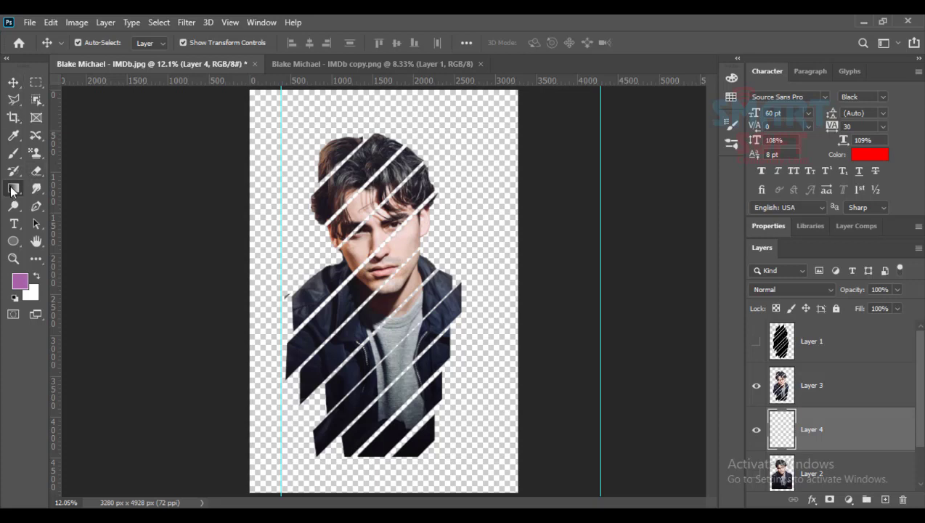
{"action": "left_click_drag", "start_coordinate": [394, 281], "coordinate": [206, 55]}
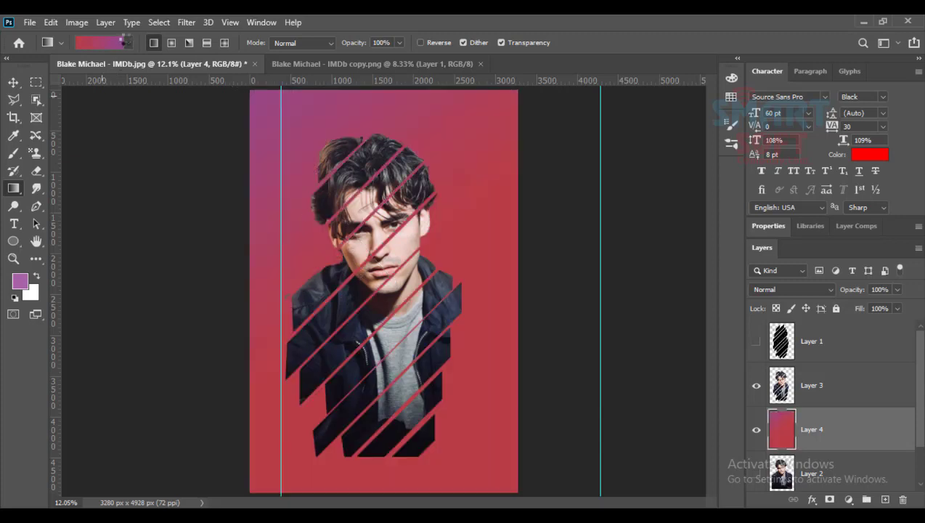
Refill the background layer, Layer 4, with a diagonal blue-to-cyan linear gradient from the Blues presets.
{"action": "left_click", "coordinate": [128, 43]}
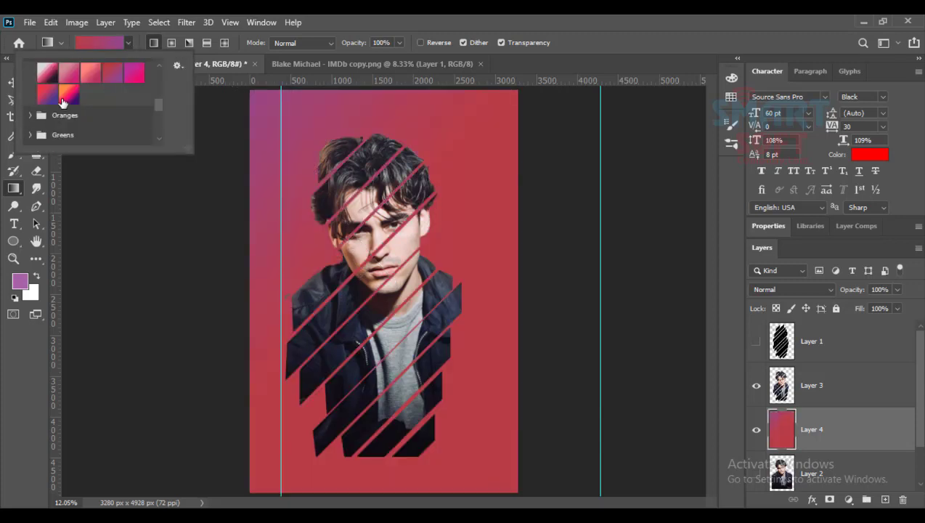
{"action": "scroll", "coordinate": [62, 102], "scroll_direction": "up", "scroll_amount": 2}
{"action": "scroll", "coordinate": [69, 106], "scroll_direction": "up", "scroll_amount": 2}
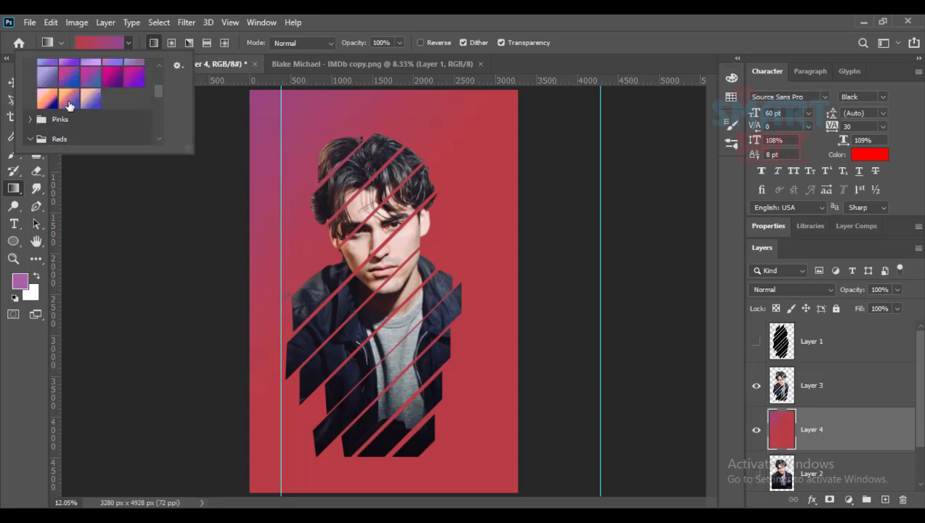
{"action": "scroll", "coordinate": [69, 106], "scroll_direction": "up", "scroll_amount": 2}
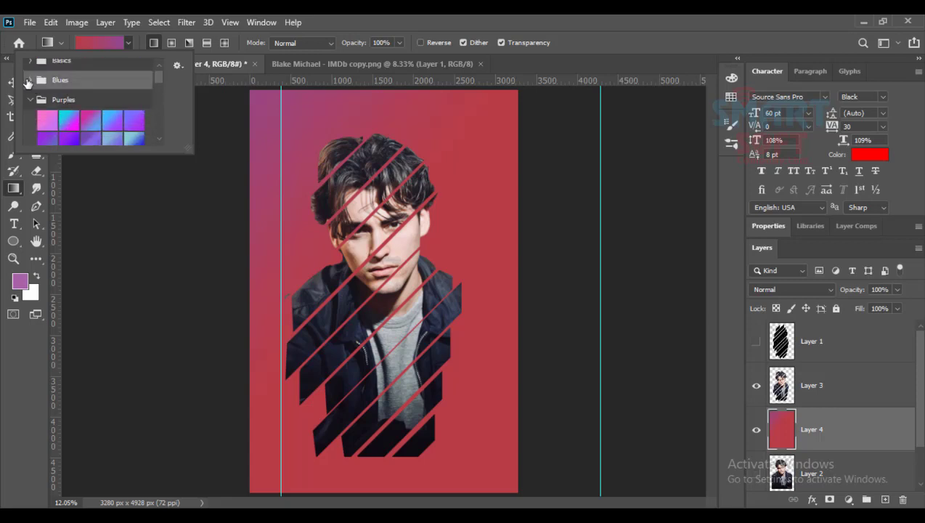
{"action": "left_click", "coordinate": [26, 79]}
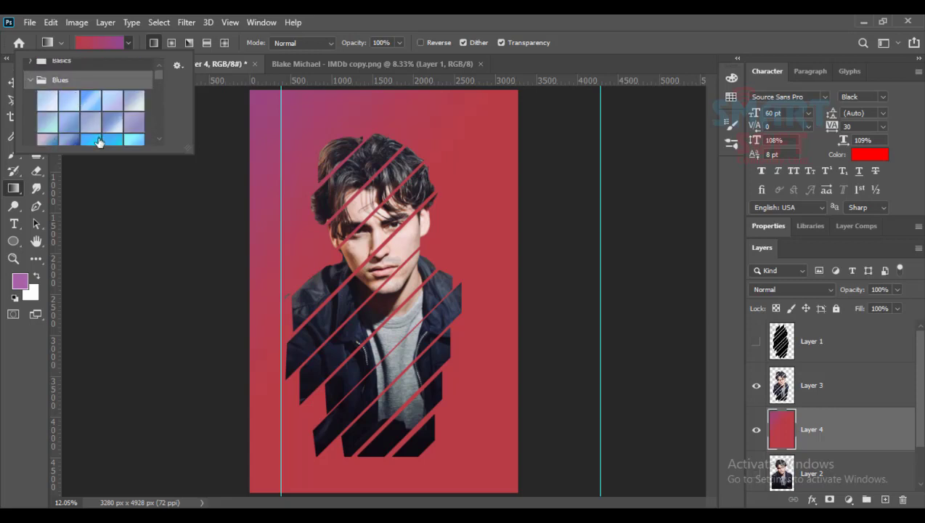
{"action": "left_click", "coordinate": [106, 138]}
{"action": "left_click", "coordinate": [93, 124]}
{"action": "left_click", "coordinate": [106, 138]}
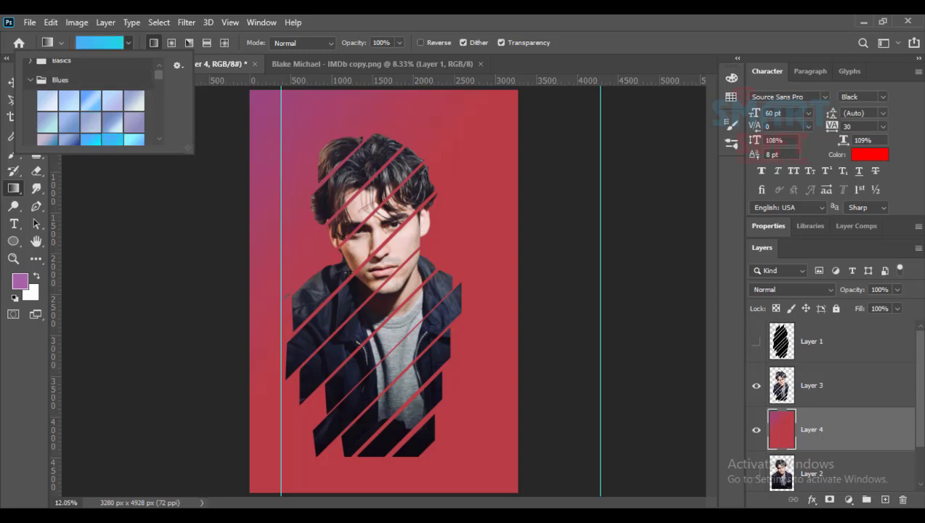
{"action": "left_click", "coordinate": [264, 138]}
{"action": "left_click_drag", "start_coordinate": [255, 117], "coordinate": [246, 201]}
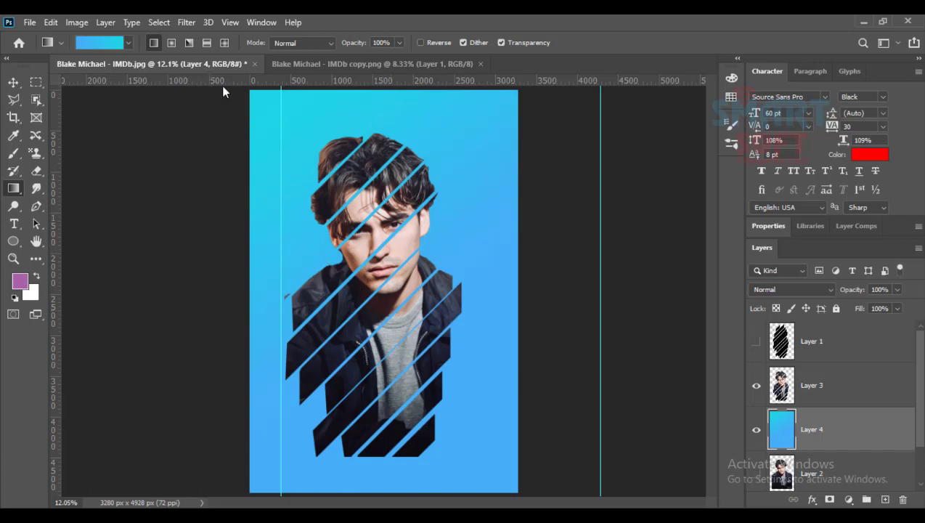
Refill Layer 4 with the light-and-mid-blue striped preset from the Blues group, drawn as a diagonal reflected gradient.
{"action": "left_click", "coordinate": [129, 45]}
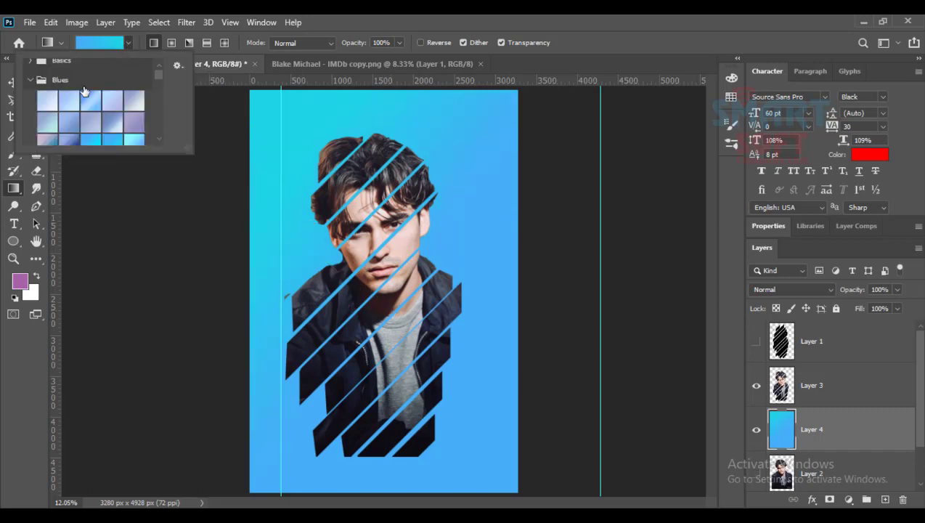
{"action": "scroll", "coordinate": [89, 109], "scroll_direction": "down", "scroll_amount": 5}
{"action": "left_click", "coordinate": [69, 133]}
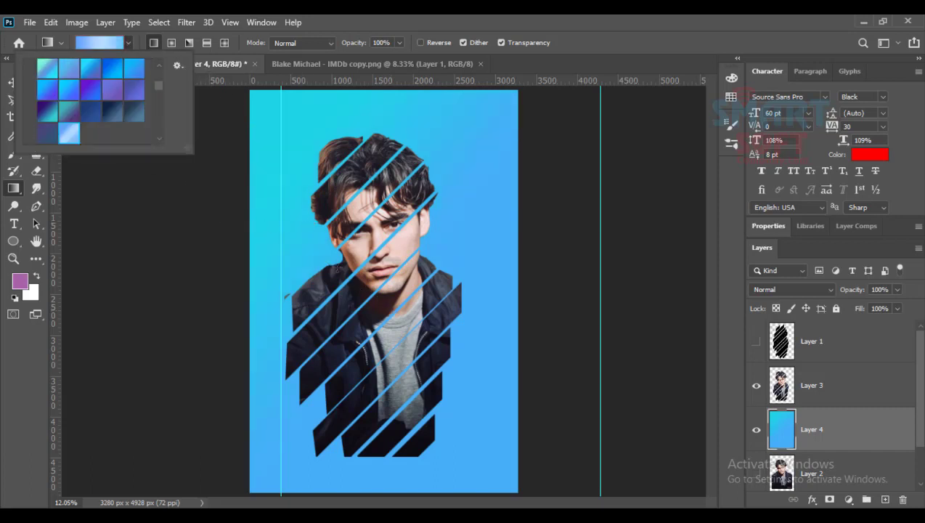
{"action": "left_click_drag", "start_coordinate": [366, 294], "coordinate": [56, 111]}
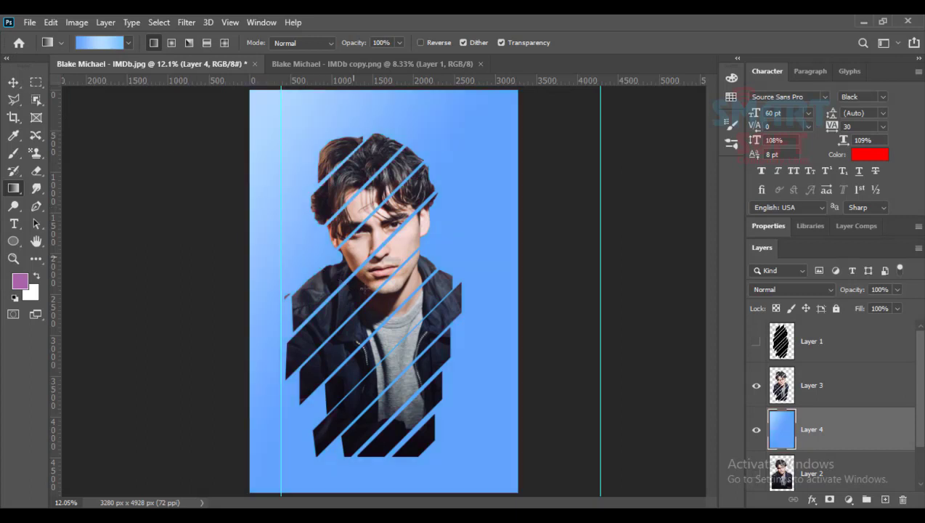
{"action": "left_click_drag", "start_coordinate": [364, 288], "coordinate": [301, 161]}
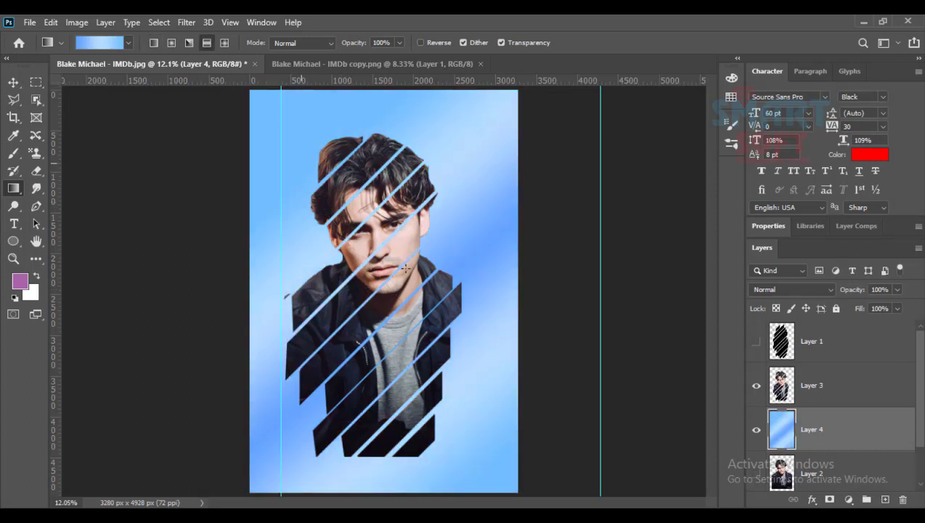
Move the vertical guide that crosses the portrait off the canvas and deselect the layers.
{"action": "left_click", "coordinate": [13, 82]}
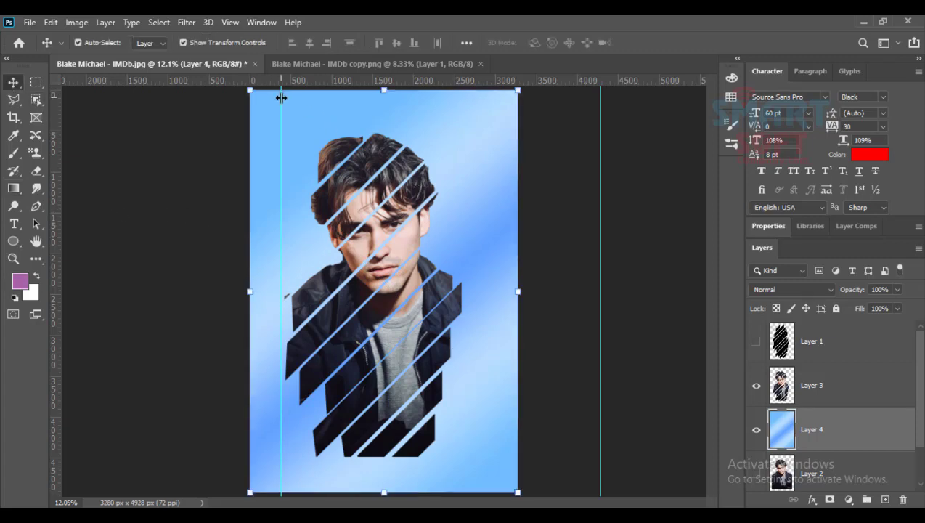
{"action": "left_click_drag", "start_coordinate": [281, 97], "coordinate": [105, 91]}
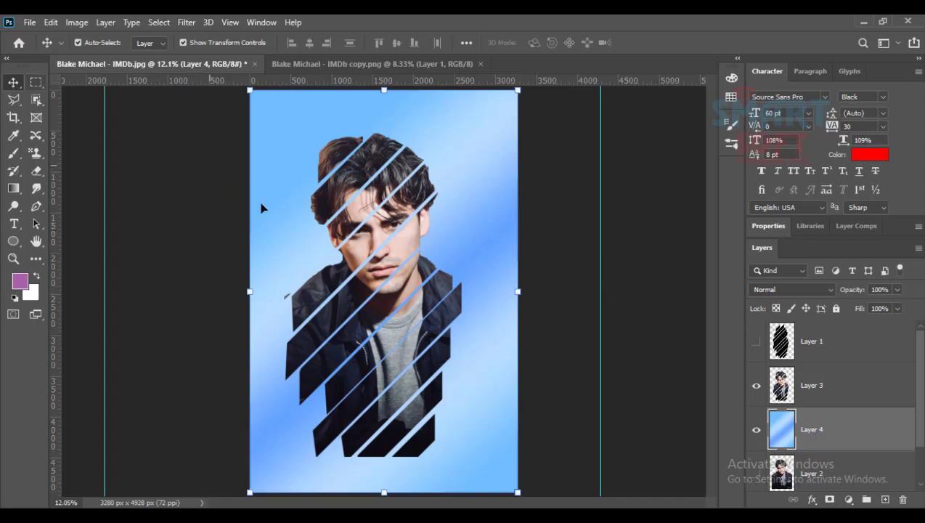
{"action": "left_click", "coordinate": [192, 207]}
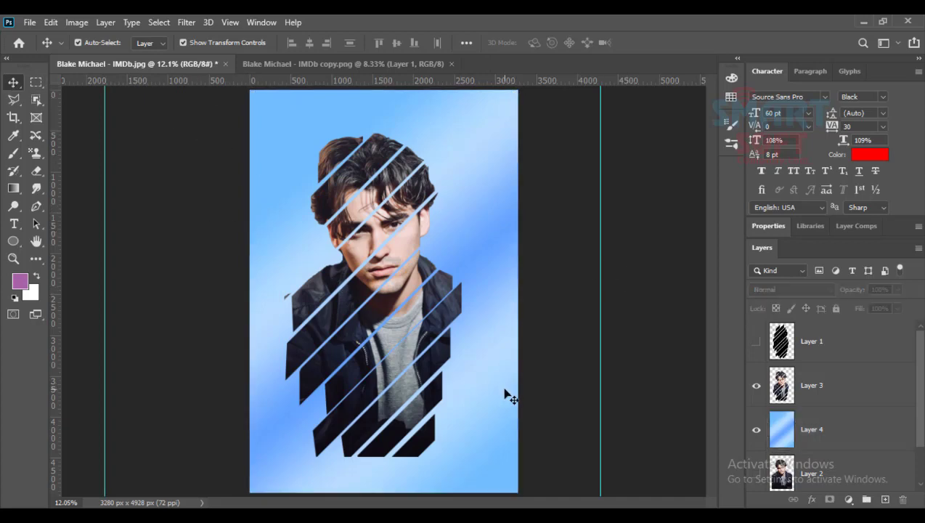
Add a new layer above Layer 1 and load the slanted bars of Layer 1 as a selection.
{"action": "left_click", "coordinate": [820, 353]}
{"action": "left_click", "coordinate": [886, 500]}
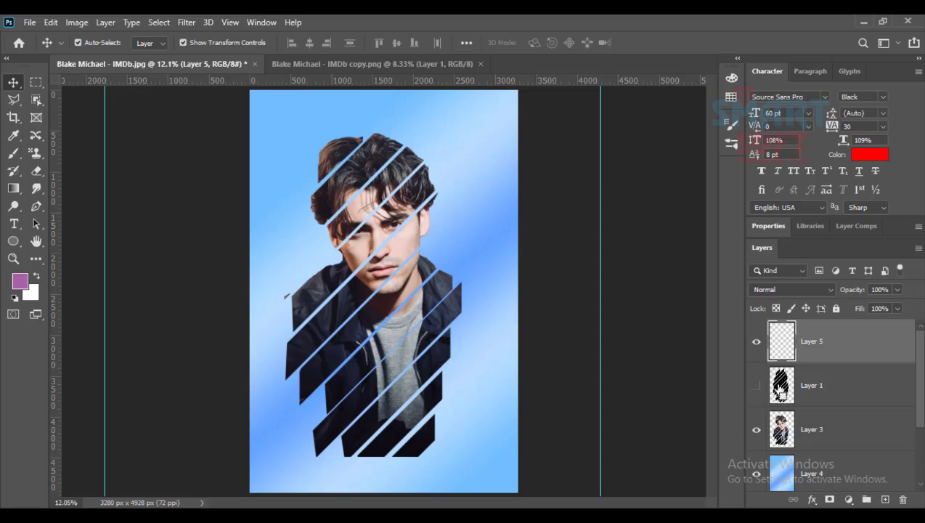
{"action": "key", "text": "ctrl"}
{"action": "key", "text": "ctrl"}
{"action": "left_click", "coordinate": [786, 390], "text": "ctrl"}
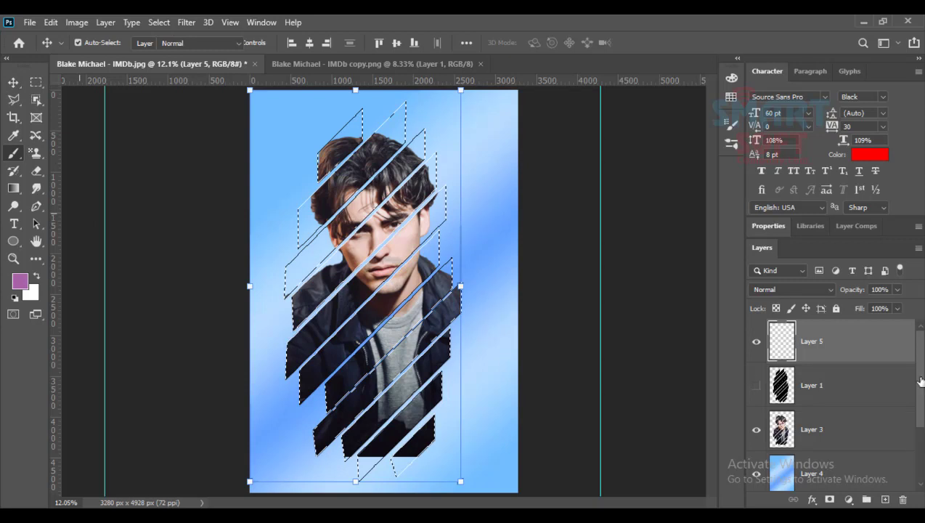
Switch to the Brush tool and choose a rough, textured brush preset.
{"action": "key", "text": "b"}
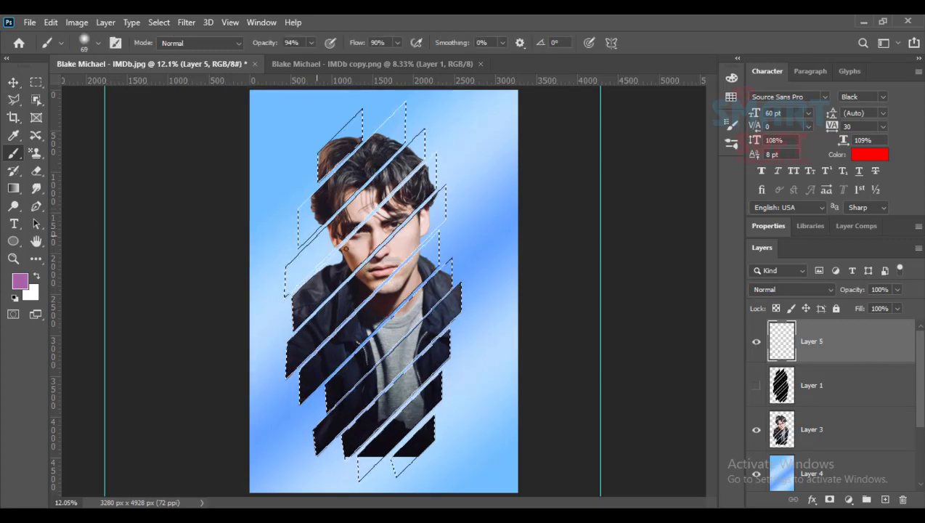
{"action": "left_click_drag", "start_coordinate": [344, 247], "coordinate": [398, 249]}
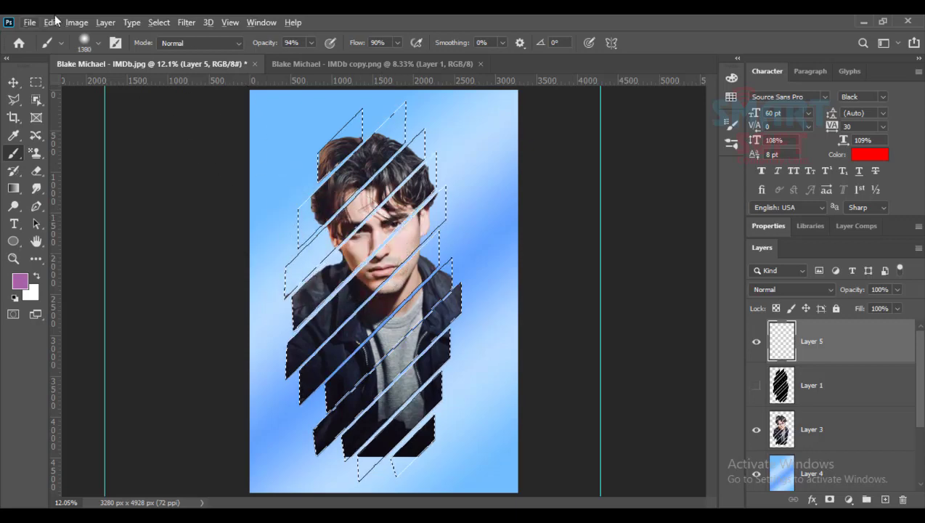
{"action": "left_click", "coordinate": [98, 43]}
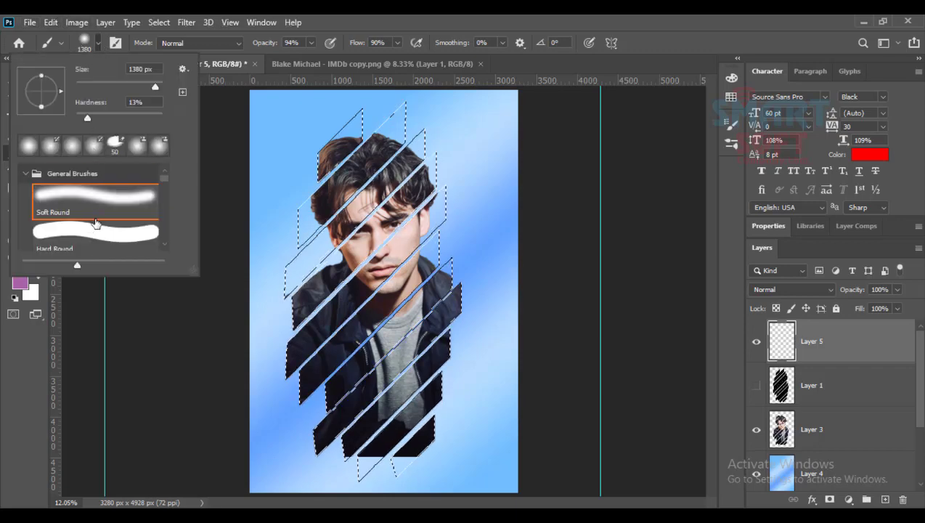
{"action": "scroll", "coordinate": [94, 225], "scroll_direction": "down", "scroll_amount": 1}
{"action": "scroll", "coordinate": [76, 239], "scroll_direction": "down", "scroll_amount": 5}
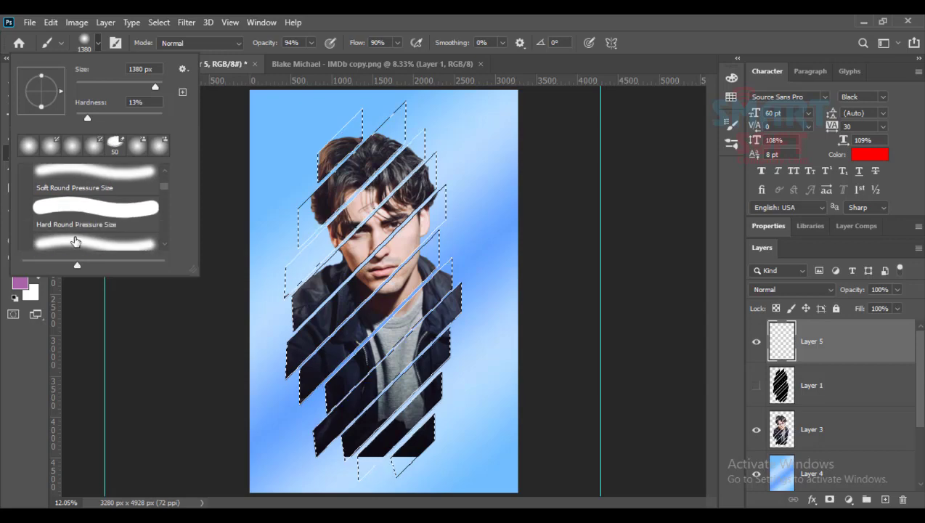
{"action": "scroll", "coordinate": [75, 238], "scroll_direction": "down", "scroll_amount": 4}
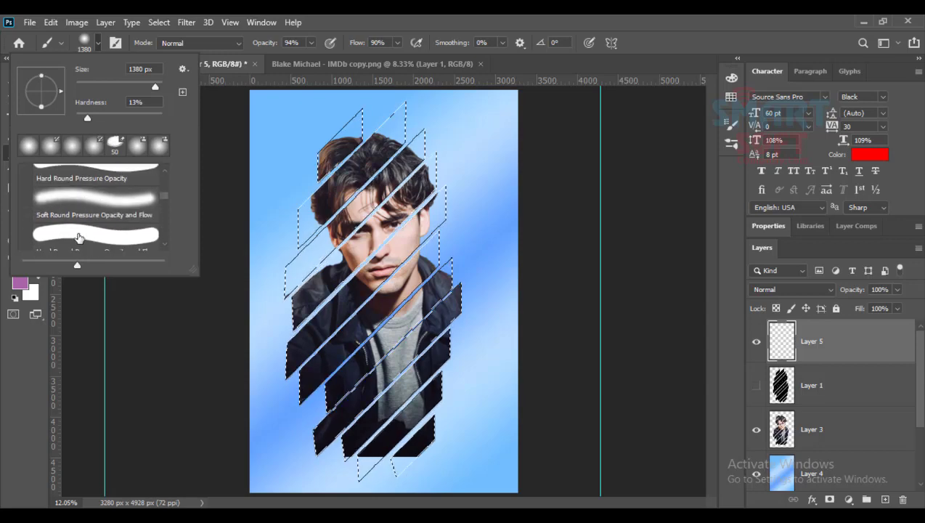
{"action": "scroll", "coordinate": [79, 236], "scroll_direction": "down", "scroll_amount": 3}
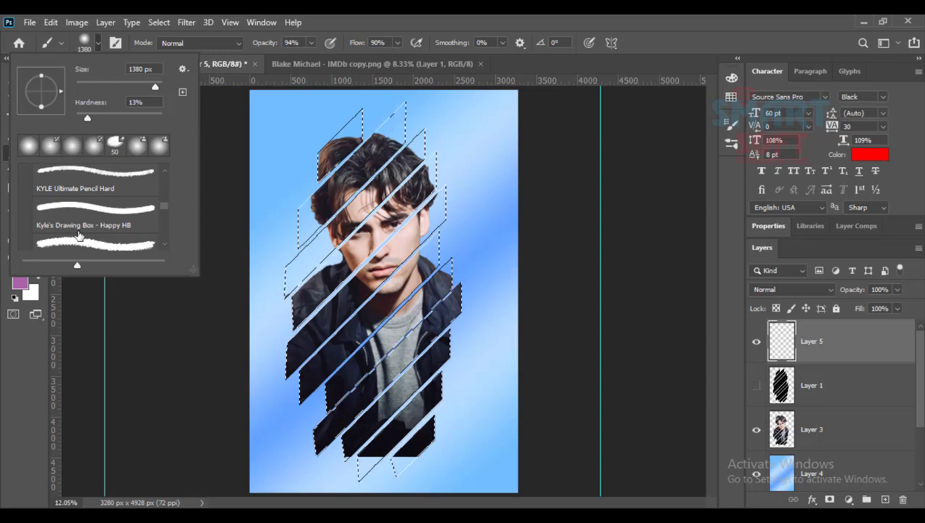
{"action": "scroll", "coordinate": [78, 238], "scroll_direction": "down", "scroll_amount": 1}
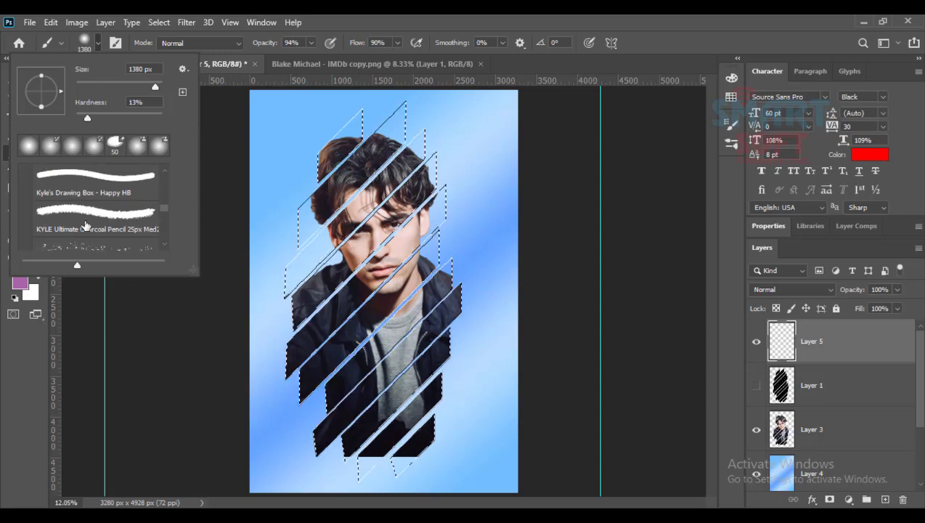
{"action": "scroll", "coordinate": [85, 215], "scroll_direction": "down", "scroll_amount": 1}
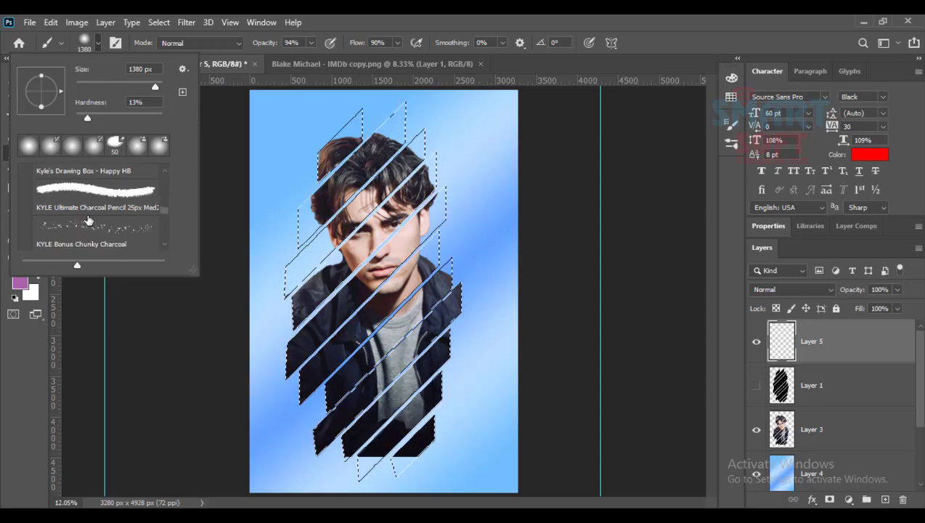
{"action": "scroll", "coordinate": [87, 220], "scroll_direction": "down", "scroll_amount": 2}
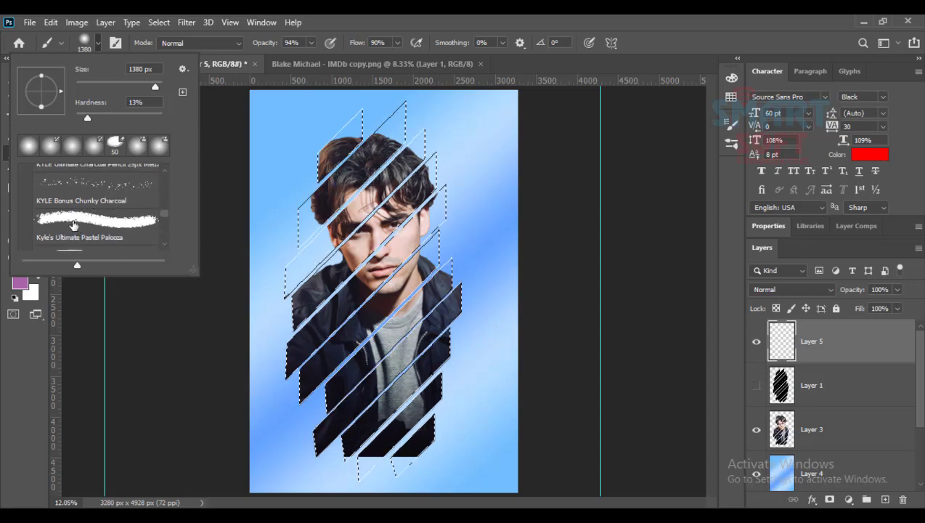
{"action": "scroll", "coordinate": [80, 221], "scroll_direction": "down", "scroll_amount": 1}
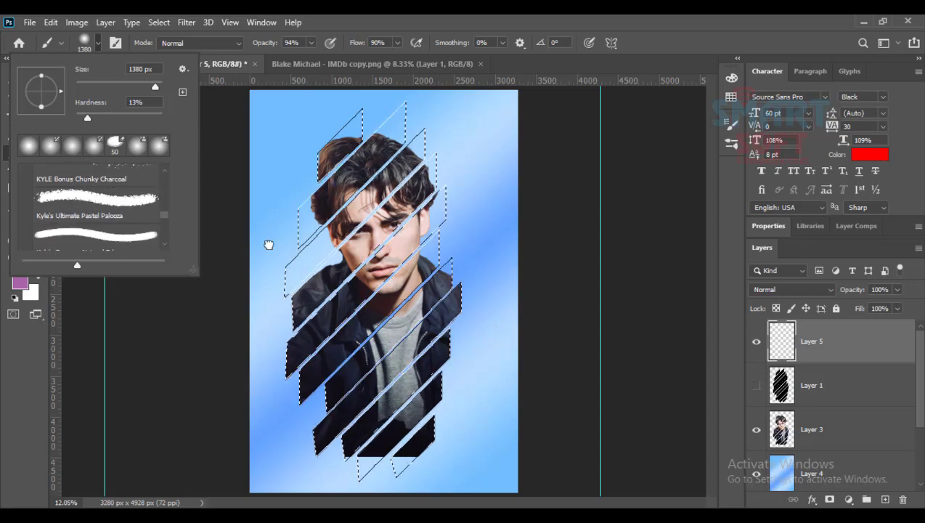
{"action": "left_click", "coordinate": [374, 217]}
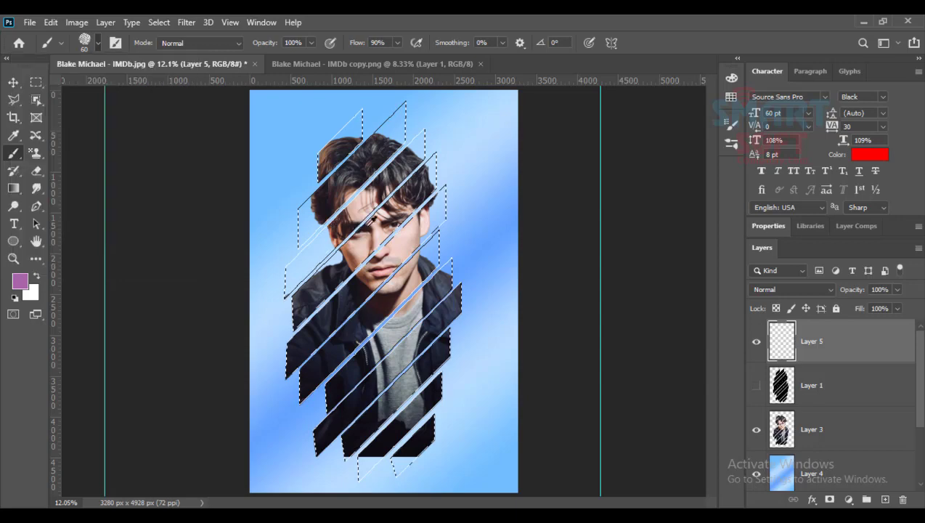
Enlarge the textured brush to 1520 px and paint purple over the selected bars around the top of the head.
{"action": "left_click_drag", "start_coordinate": [327, 230], "coordinate": [390, 229]}
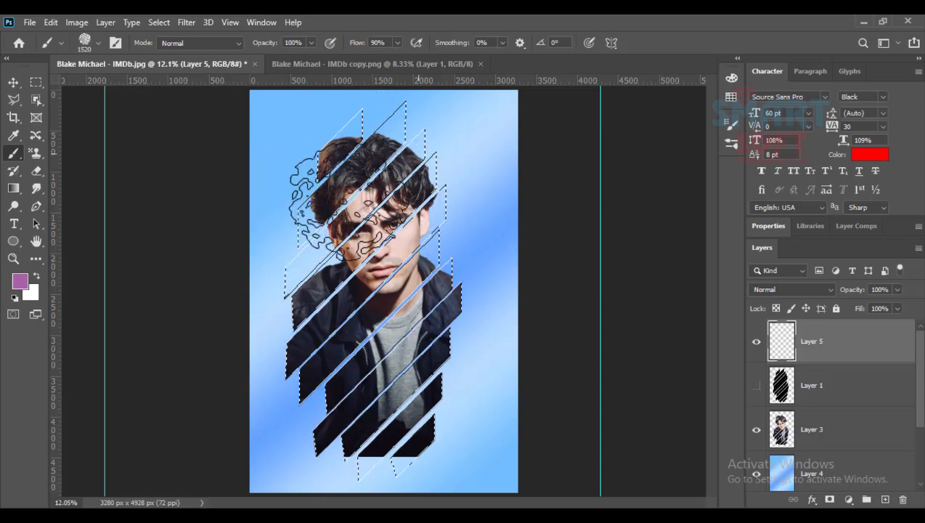
{"action": "mouse_move", "coordinate": [324, 159]}
{"action": "left_mouse_down"}
{"action": "mouse_move", "coordinate": [308, 182]}
{"action": "mouse_move", "coordinate": [317, 208]}
{"action": "left_mouse_up"}
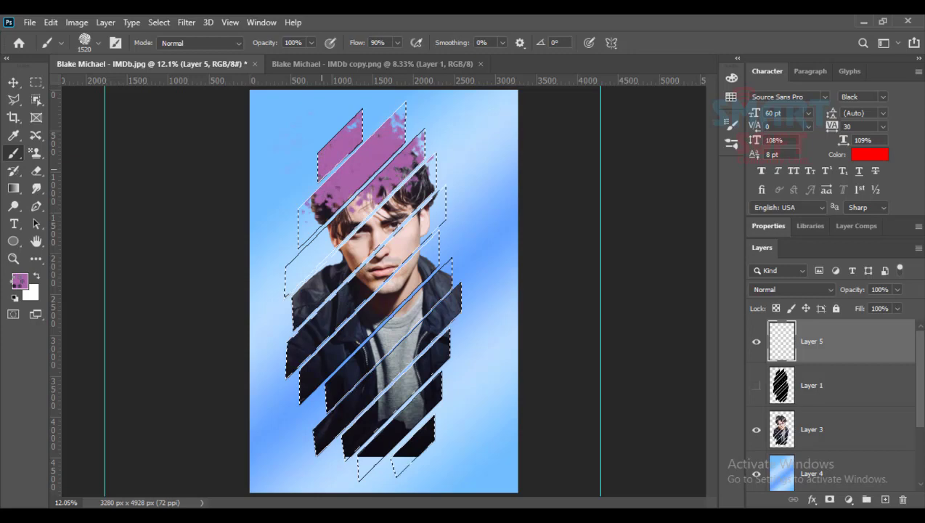
Set the foreground colour to red, #e31024.
{"action": "left_click", "coordinate": [18, 281]}
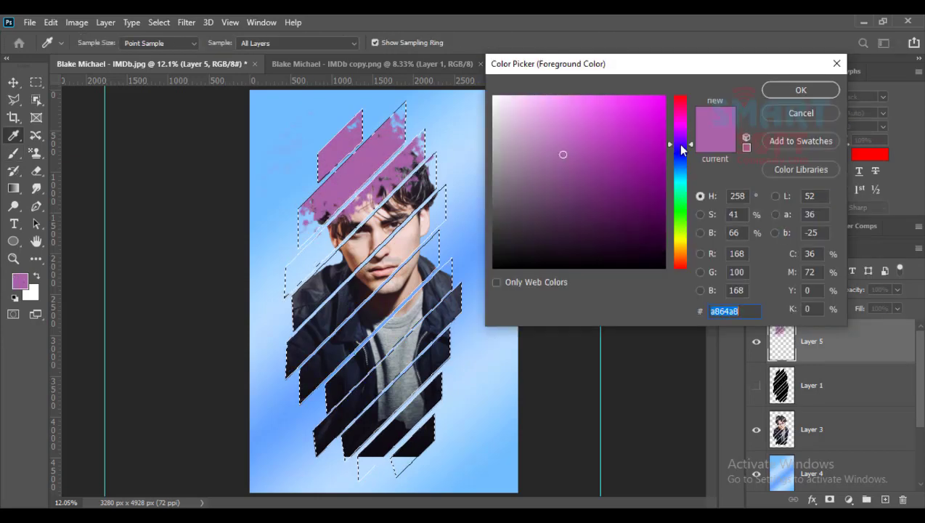
{"action": "left_click", "coordinate": [679, 146]}
{"action": "left_click", "coordinate": [663, 186]}
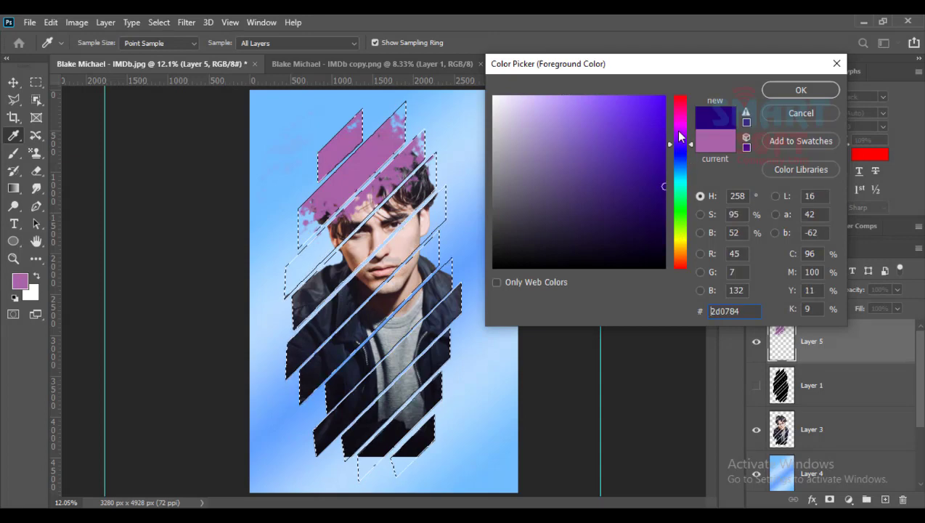
{"action": "left_click", "coordinate": [680, 100]}
{"action": "left_click", "coordinate": [653, 115]}
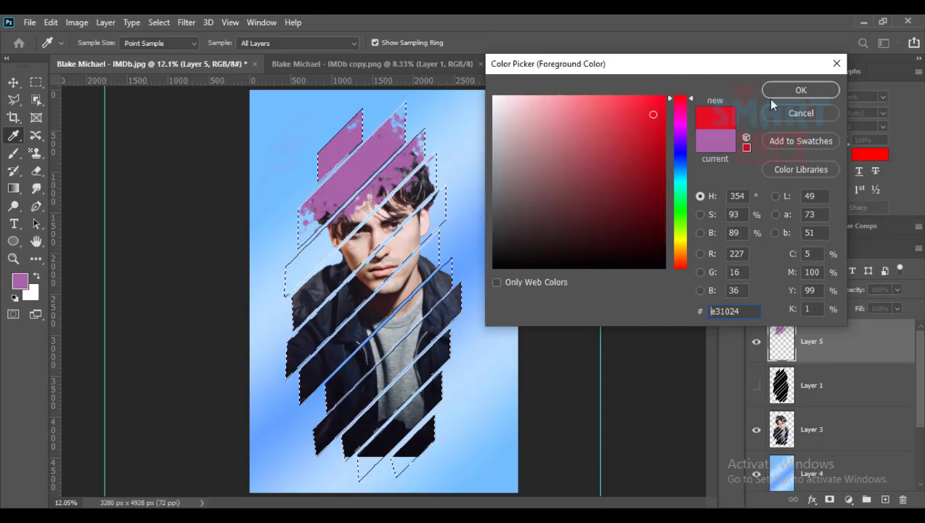
{"action": "left_click", "coordinate": [764, 97]}
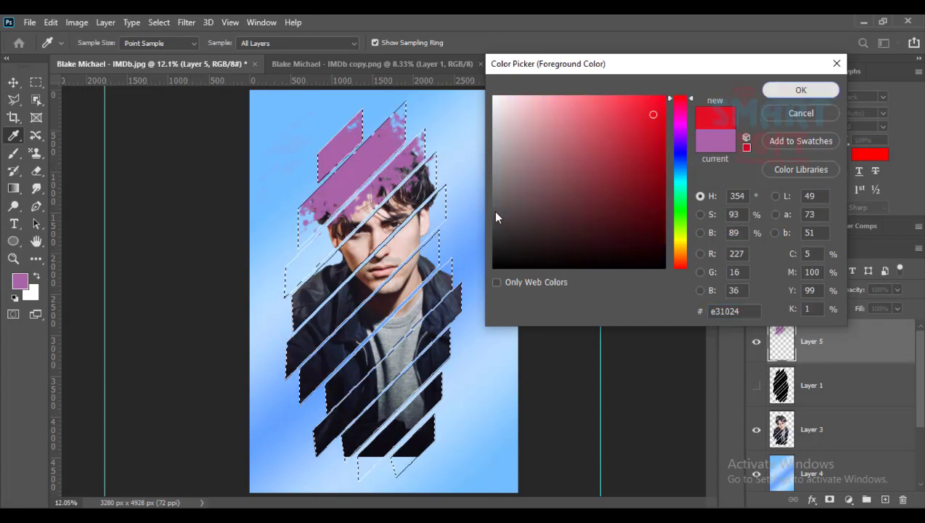
Paint red with the textured brush over the selected bars covering the face and neck on Layer 5.
{"action": "key", "text": "b"}
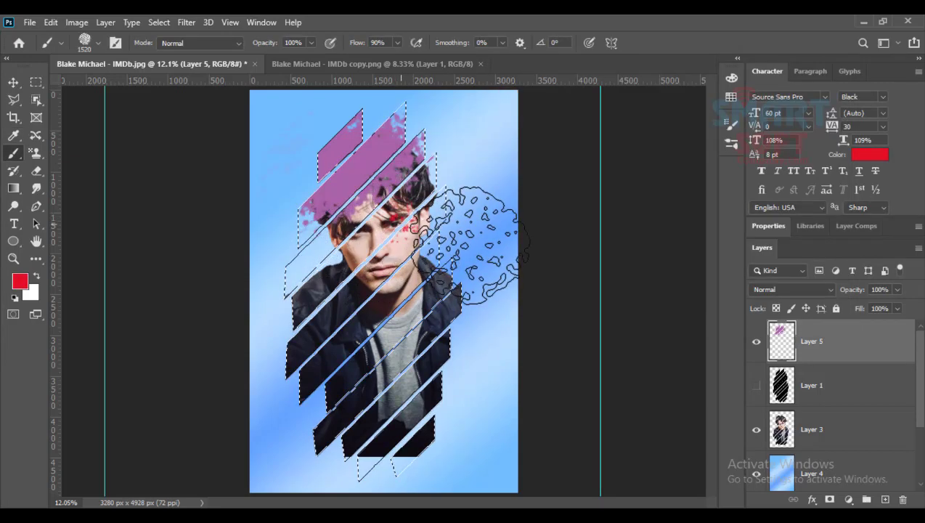
{"action": "left_click", "coordinate": [471, 245]}
{"action": "left_click", "coordinate": [468, 246]}
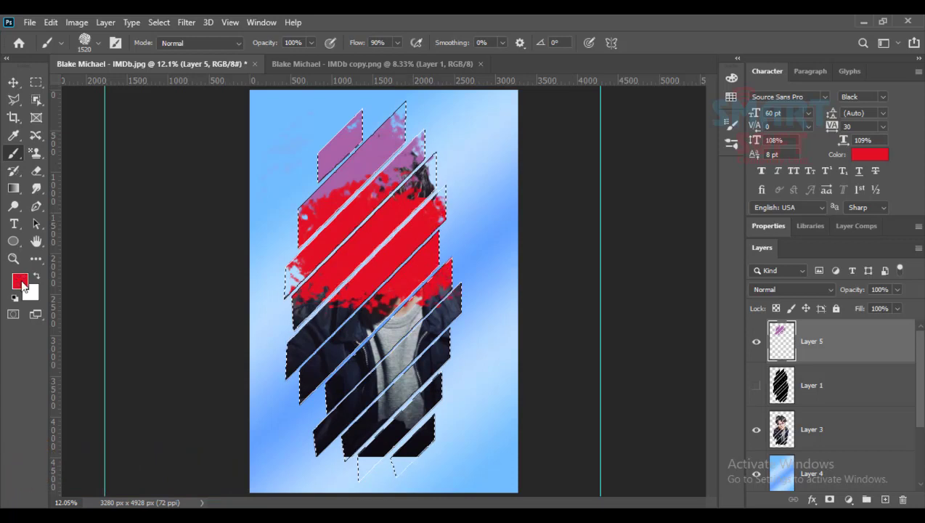
Set the foreground colour to dark blue, #0b29aa, and paint it with the textured brush over the chest bars on Layer 5.
{"action": "left_click", "coordinate": [21, 283]}
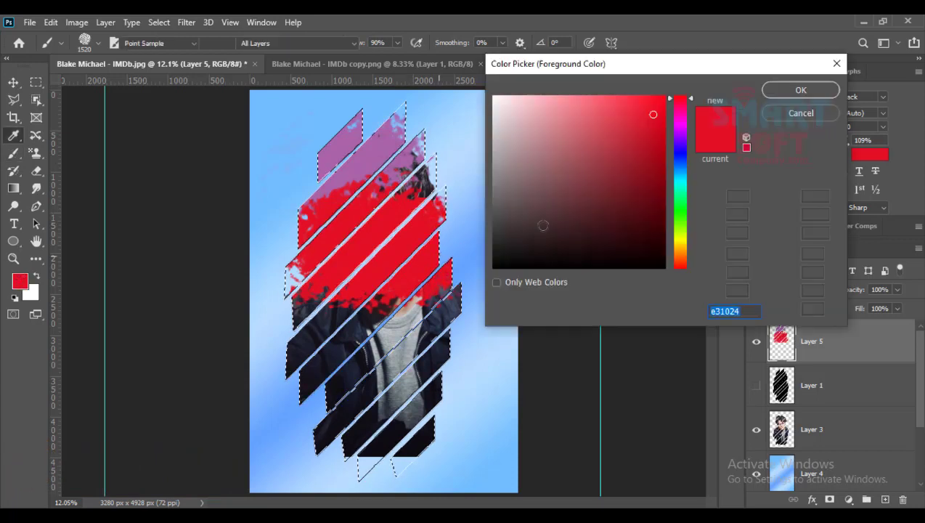
{"action": "left_click", "coordinate": [676, 158]}
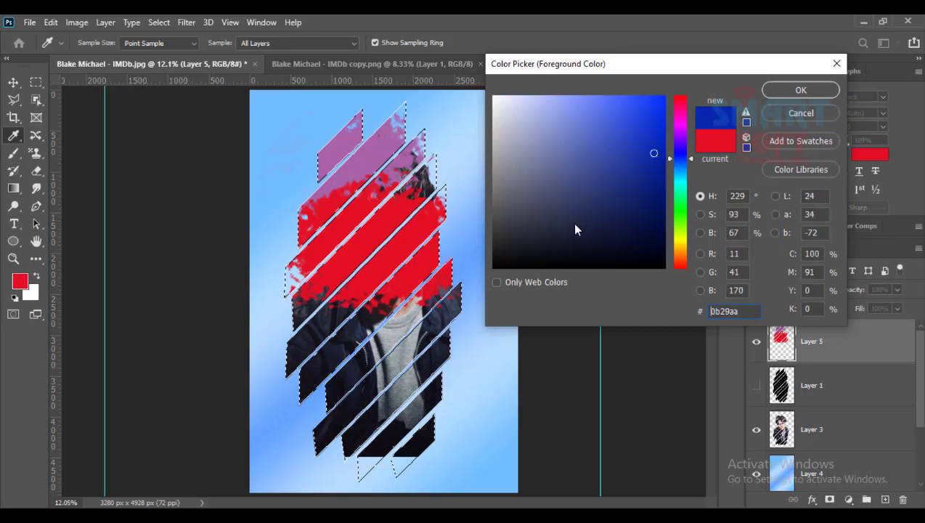
{"action": "key", "text": "Return"}
{"action": "key", "text": "b"}
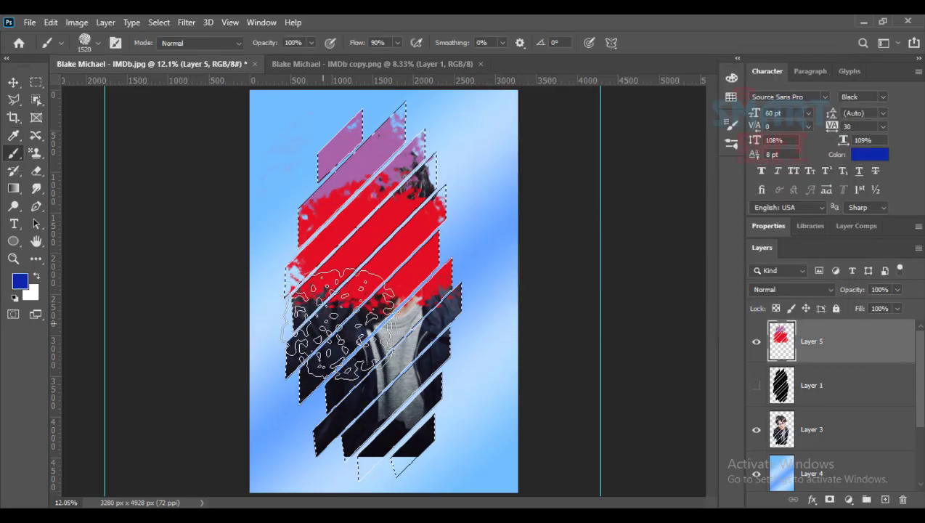
{"action": "mouse_move", "coordinate": [352, 326]}
{"action": "left_mouse_down"}
{"action": "mouse_move", "coordinate": [368, 329]}
{"action": "mouse_move", "coordinate": [228, 320]}
{"action": "mouse_move", "coordinate": [295, 311]}
{"action": "mouse_move", "coordinate": [285, 320]}
{"action": "left_mouse_up"}
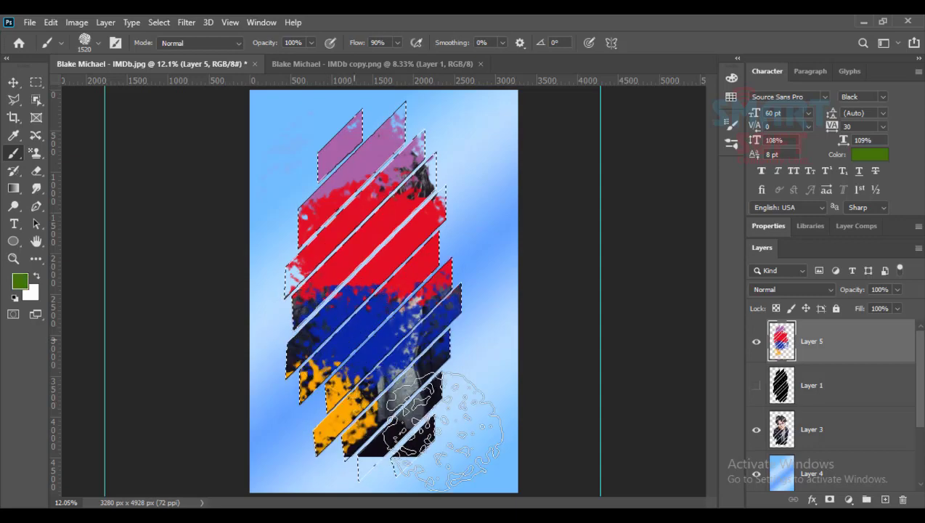
Paint green with the textured brush over the lower-right bars on Layer 5 and clear the selection.
{"action": "mouse_move", "coordinate": [403, 405]}
{"action": "left_mouse_down"}
{"action": "mouse_move", "coordinate": [424, 405]}
{"action": "mouse_move", "coordinate": [411, 423]}
{"action": "mouse_move", "coordinate": [433, 407]}
{"action": "left_mouse_up"}
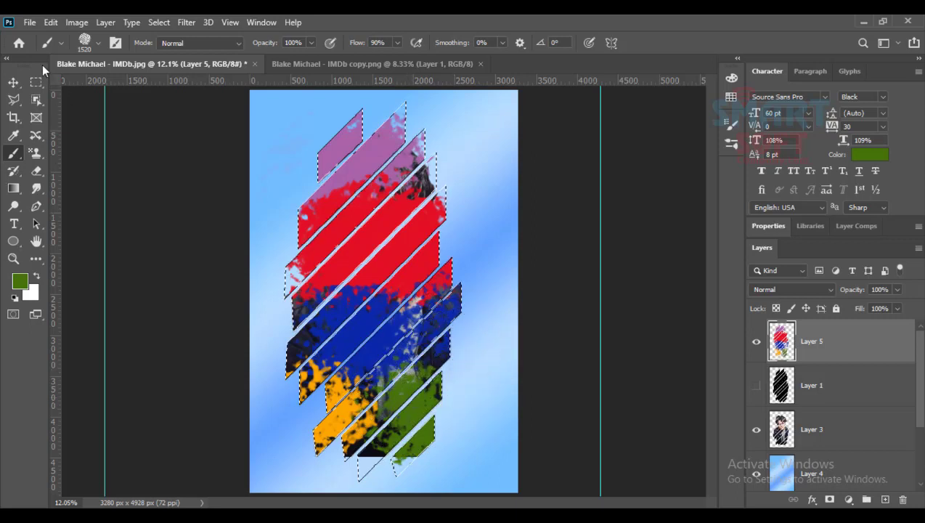
{"action": "key", "text": "v"}
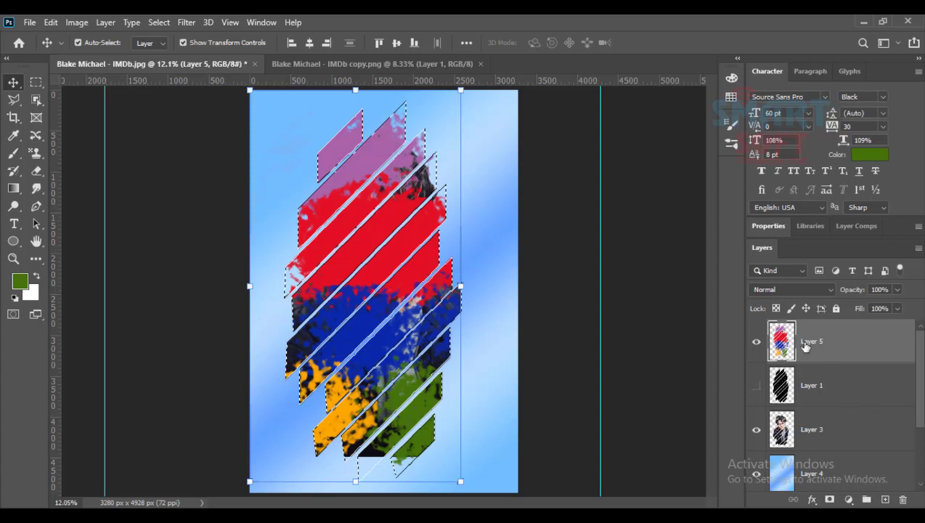
{"action": "key", "text": "Delete"}
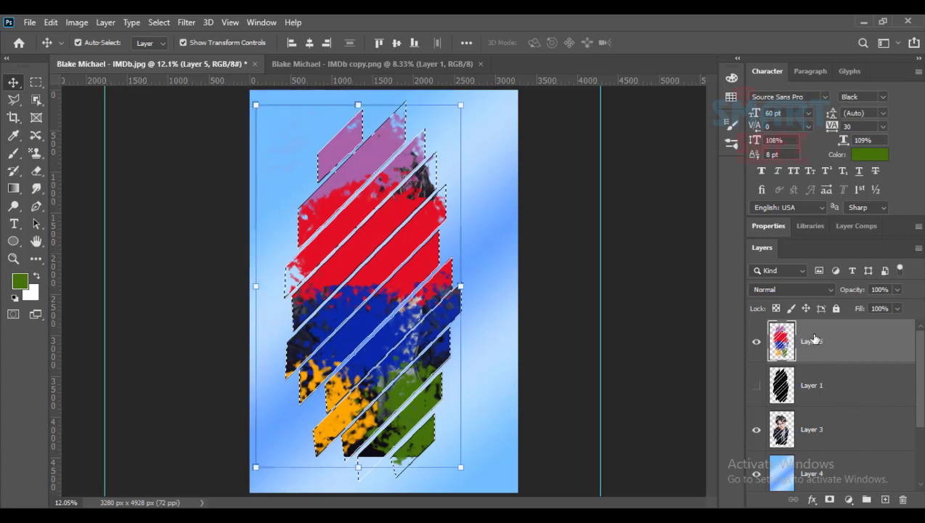
{"action": "key", "text": "ctrl+d"}
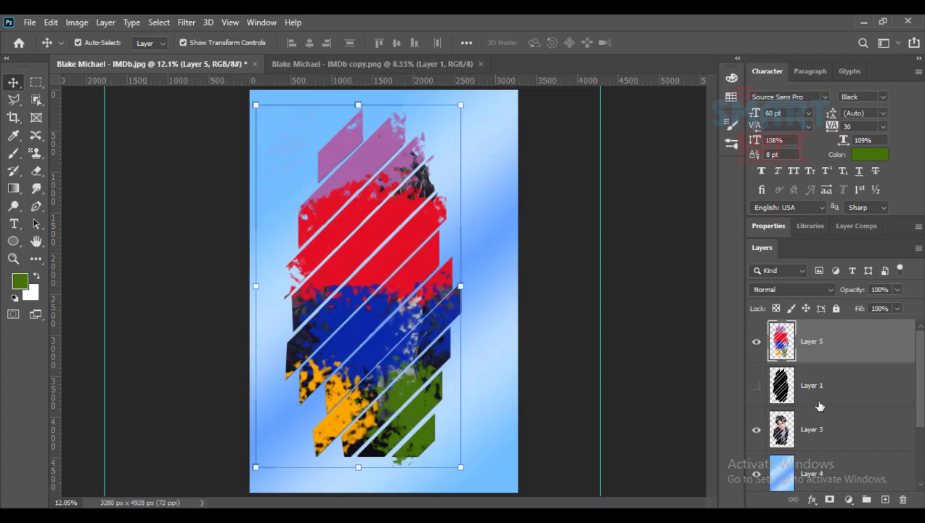
Set the blend mode of the painted Layer 5 to Color.
{"action": "left_click", "coordinate": [764, 290]}
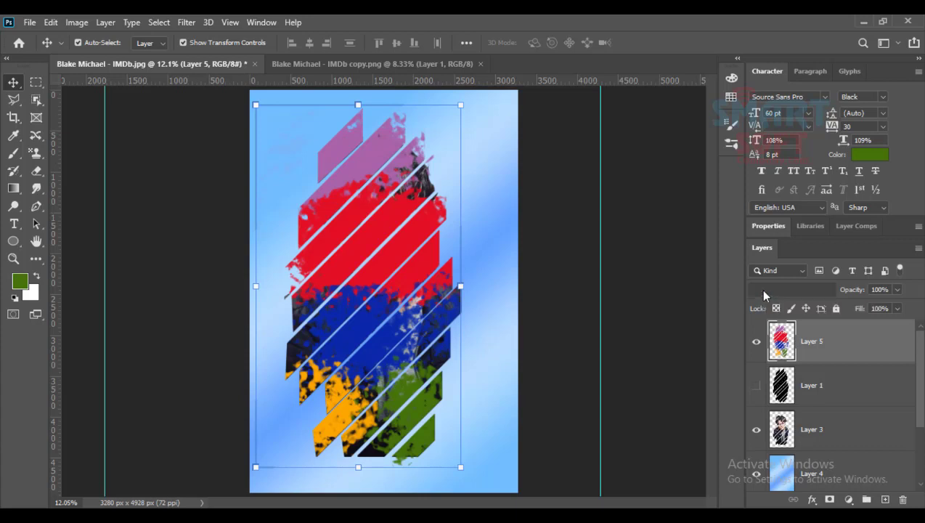
{"action": "left_click", "coordinate": [764, 291]}
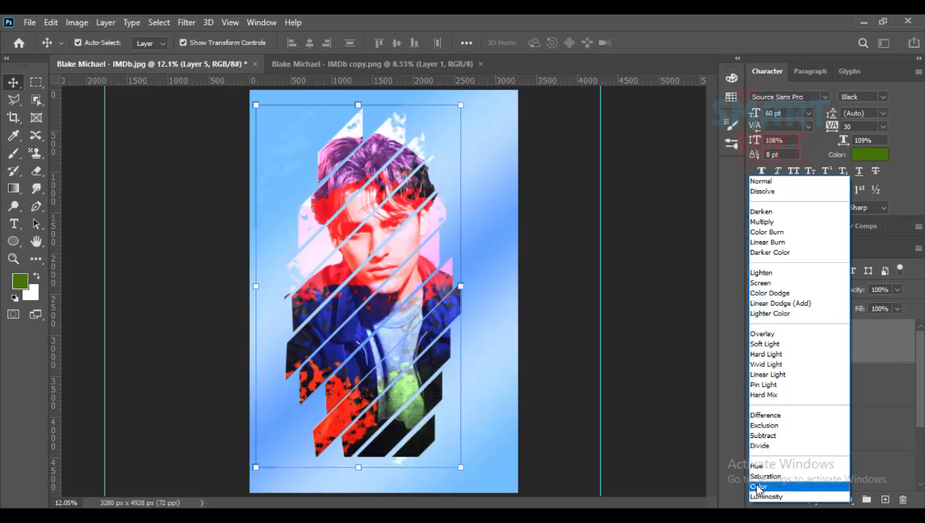
{"action": "left_click", "coordinate": [758, 486]}
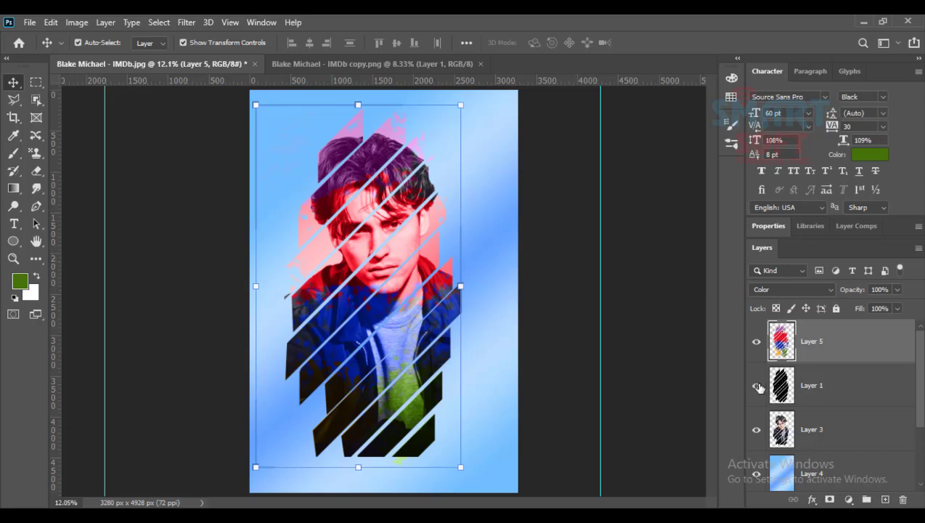
Make the black bars of Layer 1 visible and move Layer 5's paint aside toward the right edge of the canvas.
{"action": "left_click", "coordinate": [757, 385]}
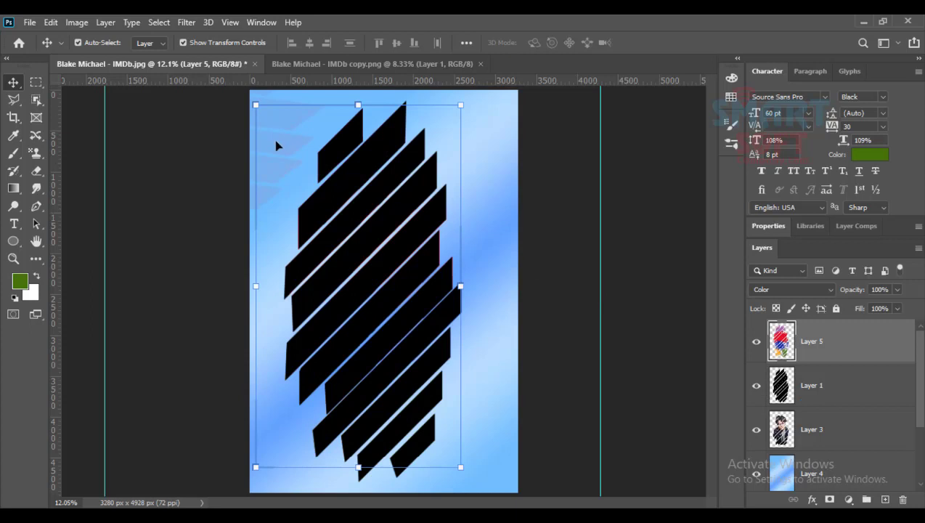
{"action": "left_click_drag", "start_coordinate": [378, 165], "coordinate": [479, 205]}
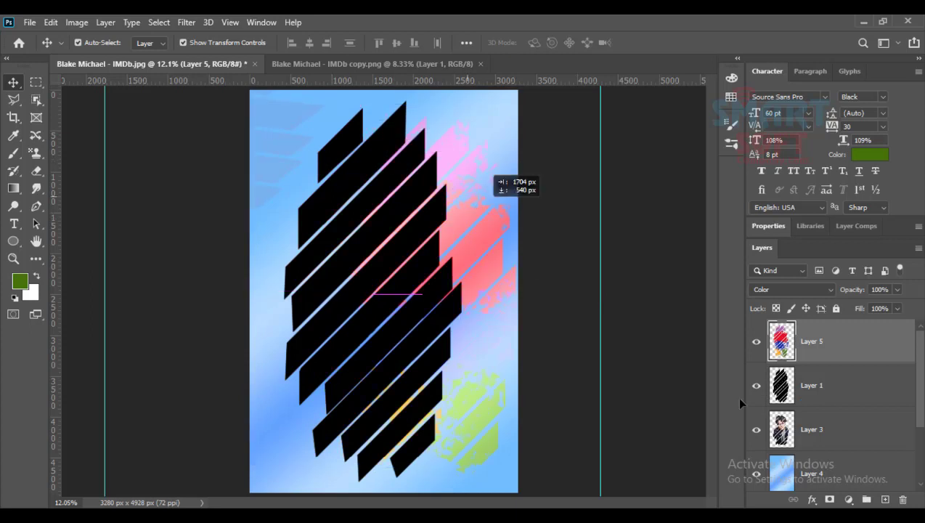
Rotate Layer 1's black bars by about 67° and move them up across the top of the canvas.
{"action": "left_click", "coordinate": [801, 387]}
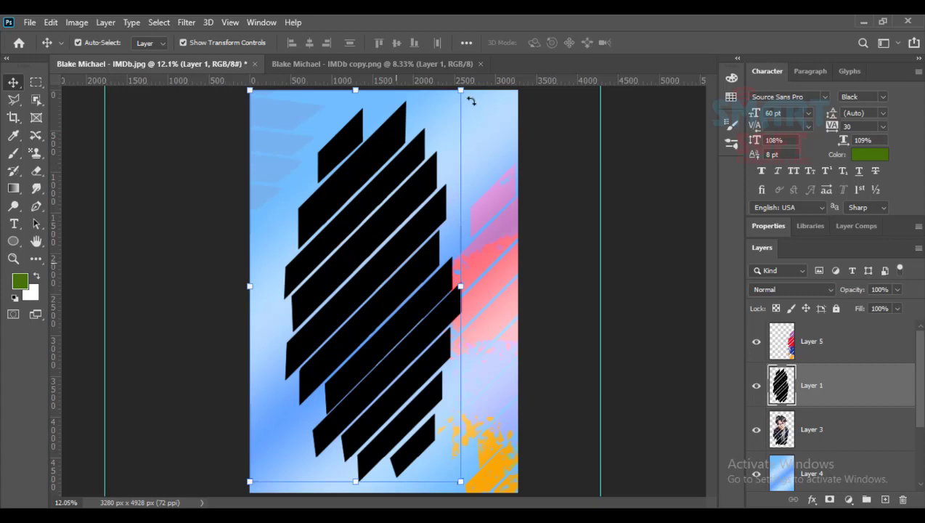
{"action": "left_click", "coordinate": [478, 298]}
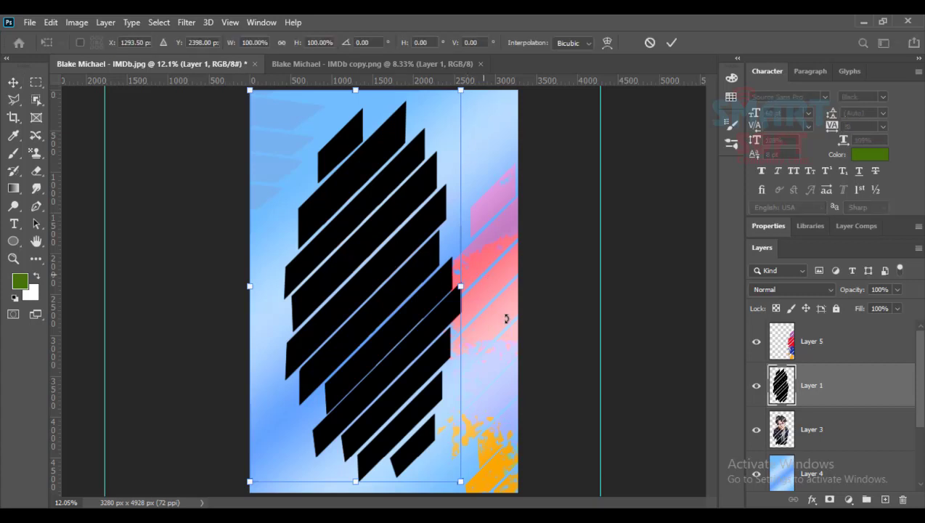
{"action": "left_click_drag", "start_coordinate": [506, 318], "coordinate": [570, 470]}
{"action": "left_click_drag", "start_coordinate": [567, 277], "coordinate": [579, 224]}
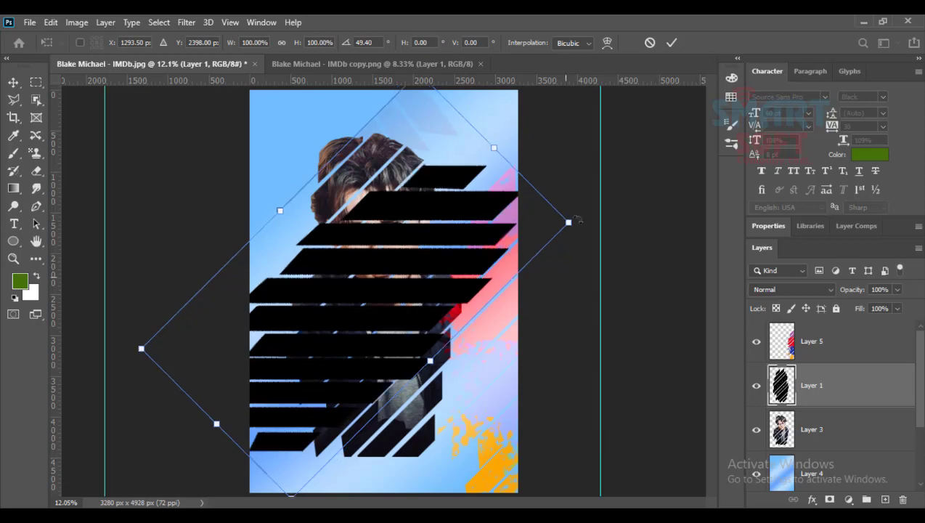
{"action": "mouse_move", "coordinate": [620, 293]}
{"action": "left_mouse_down"}
{"action": "mouse_move", "coordinate": [618, 309]}
{"action": "mouse_move", "coordinate": [614, 294]}
{"action": "left_mouse_up"}
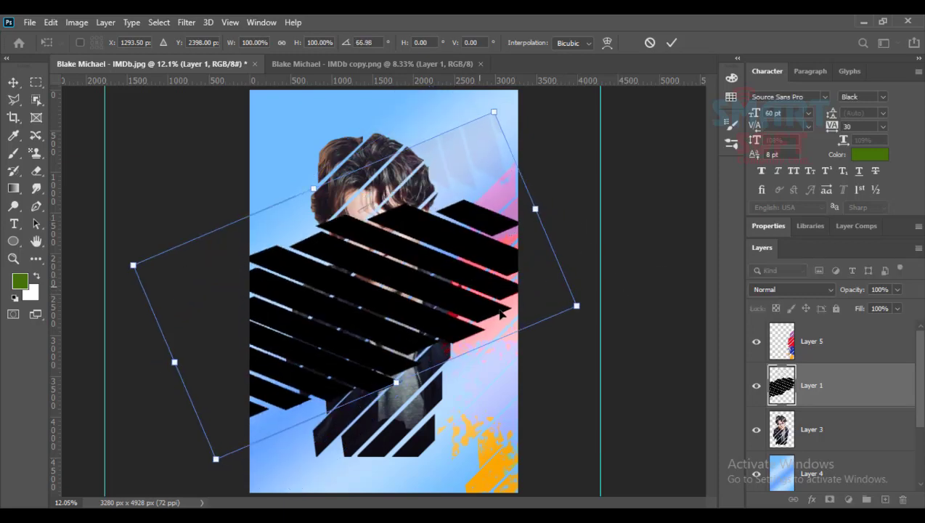
{"action": "left_click_drag", "start_coordinate": [499, 312], "coordinate": [447, 379]}
{"action": "left_click_drag", "start_coordinate": [431, 275], "coordinate": [371, 50]}
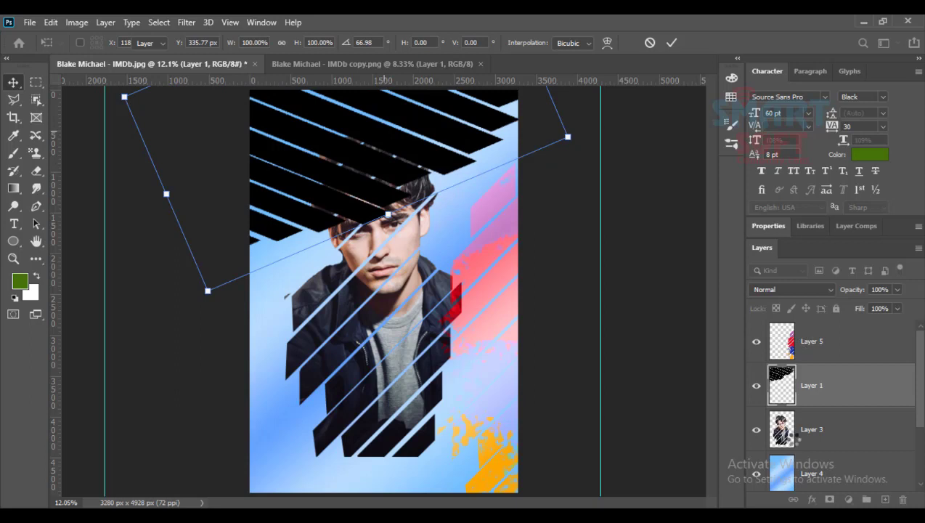
{"action": "left_click", "coordinate": [815, 432]}
{"action": "key", "text": "Return"}
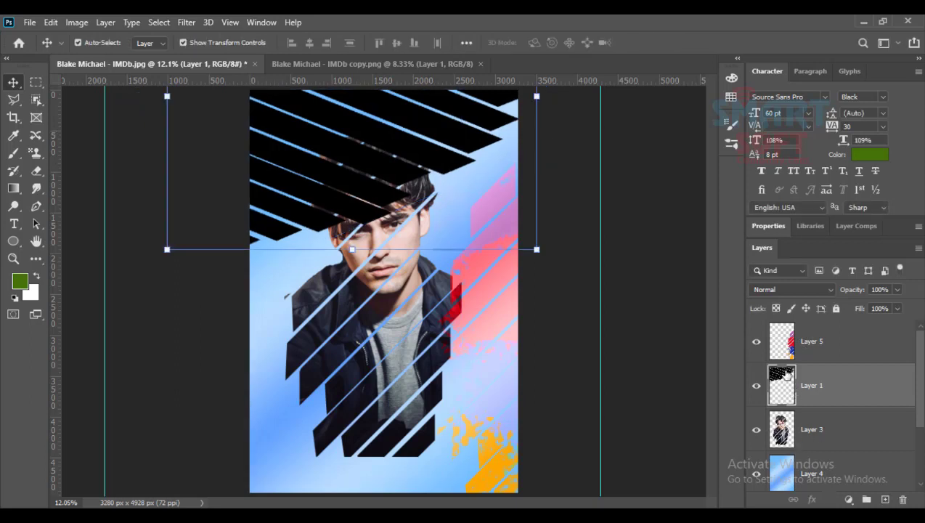
Reorder Layer 1 so that its bars sit directly beneath the portrait on Layer 3.
{"action": "left_click", "coordinate": [356, 222]}
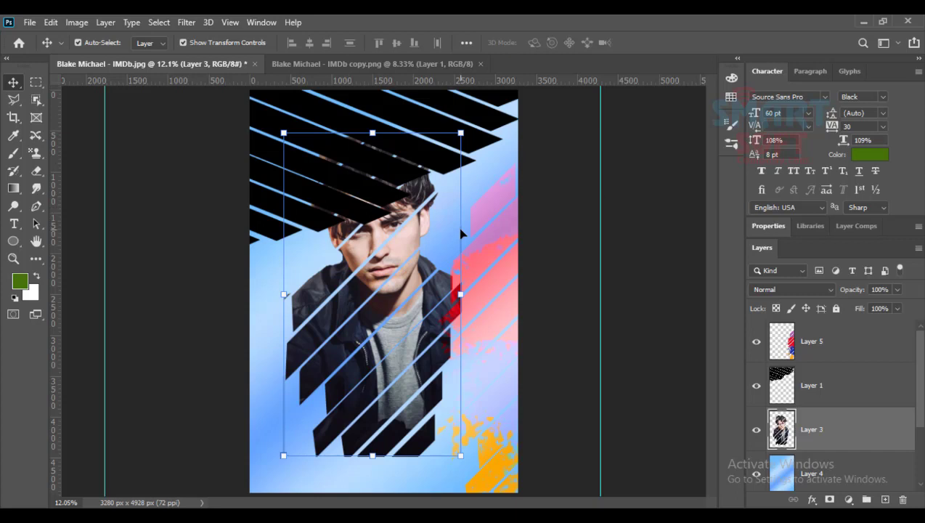
{"action": "left_click", "coordinate": [799, 385]}
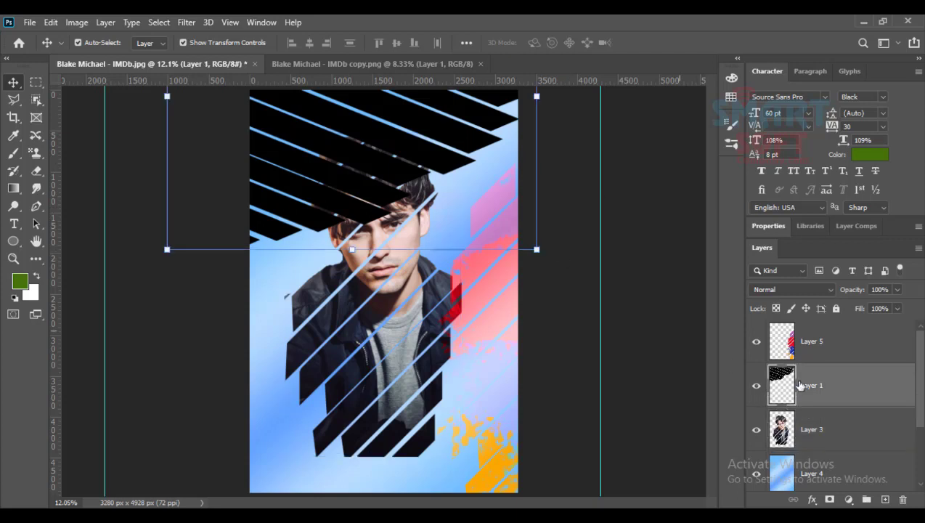
{"action": "left_click_drag", "start_coordinate": [803, 385], "coordinate": [808, 445]}
Apply a Color Overlay effect in white, #ffffff, at 100% opacity to the bars on Layer 1.
{"action": "left_click", "coordinate": [812, 499]}
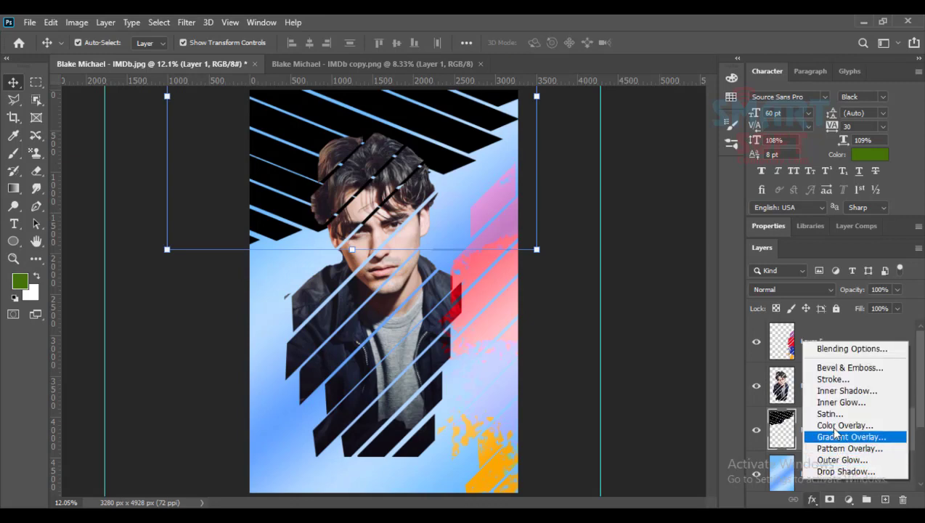
{"action": "left_click", "coordinate": [843, 425]}
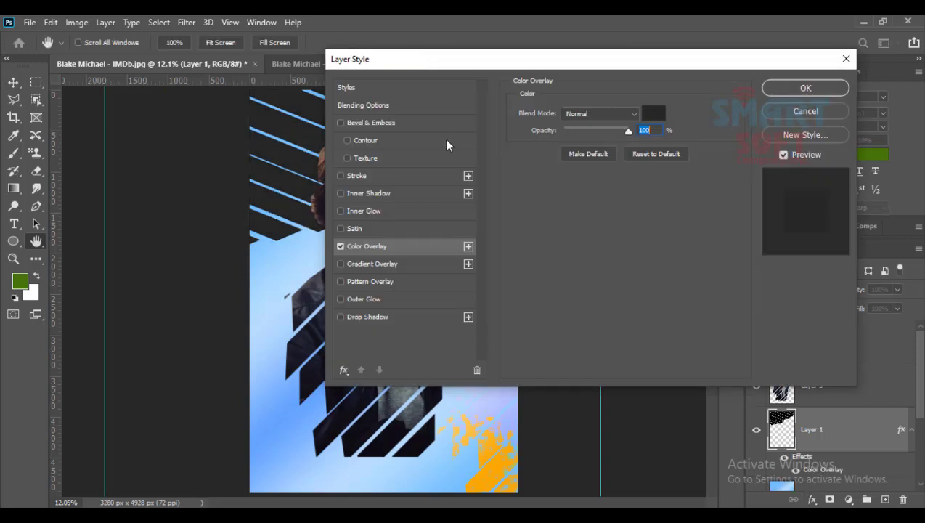
{"action": "left_click_drag", "start_coordinate": [415, 59], "coordinate": [464, 197]}
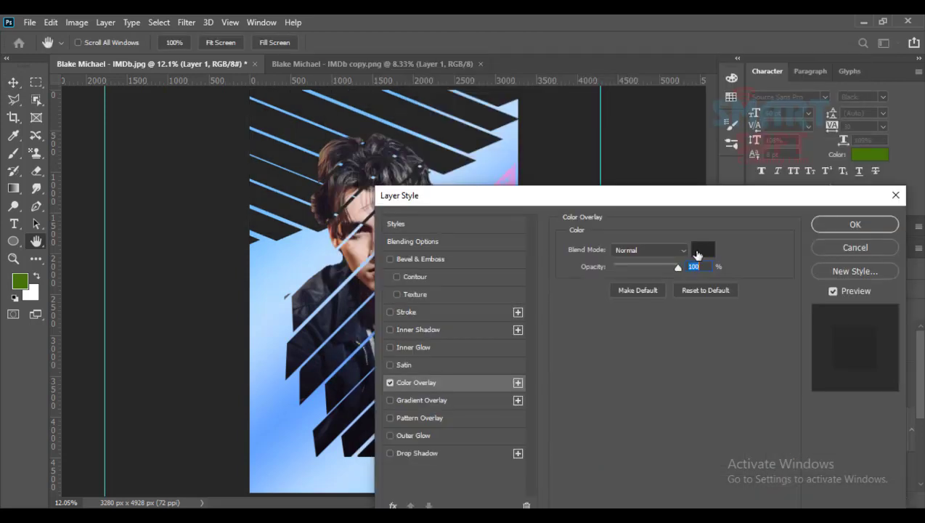
{"action": "left_click", "coordinate": [698, 252]}
{"action": "type", "text": "ffffff"}
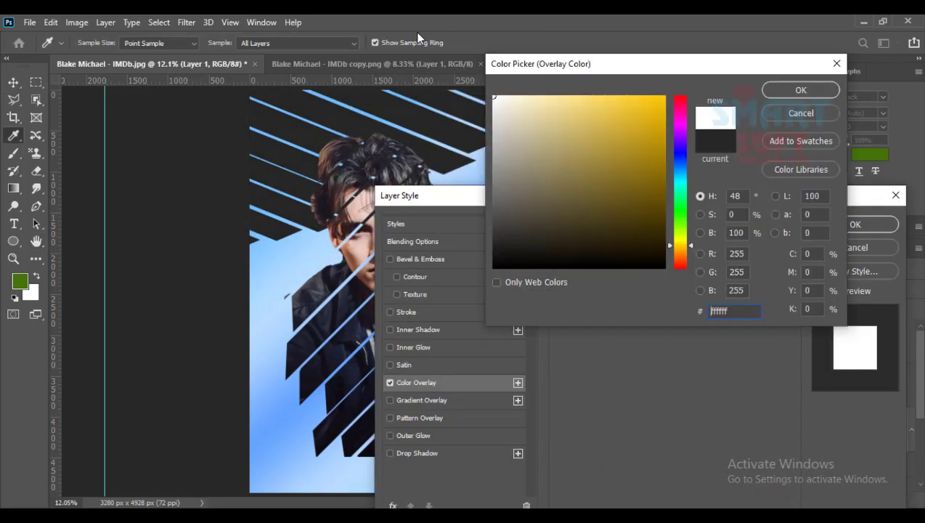
{"action": "left_click", "coordinate": [801, 90]}
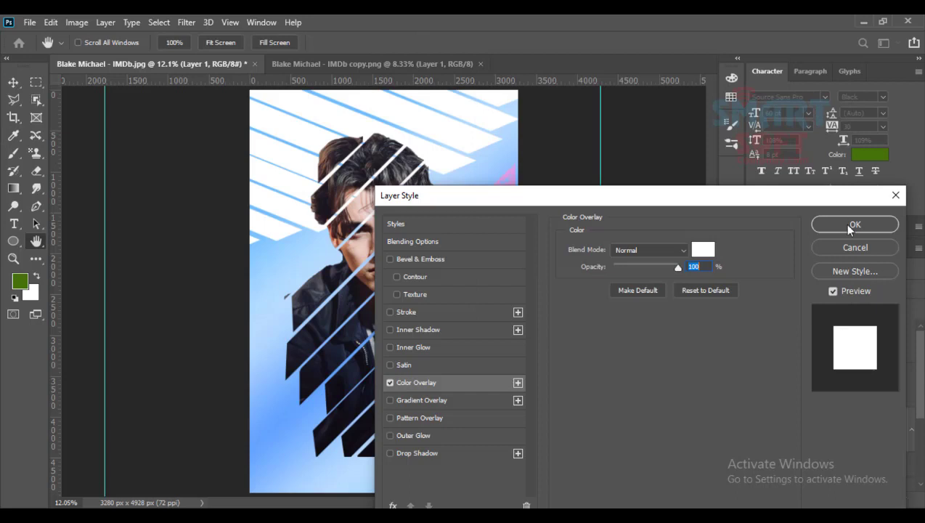
{"action": "left_click", "coordinate": [842, 225]}
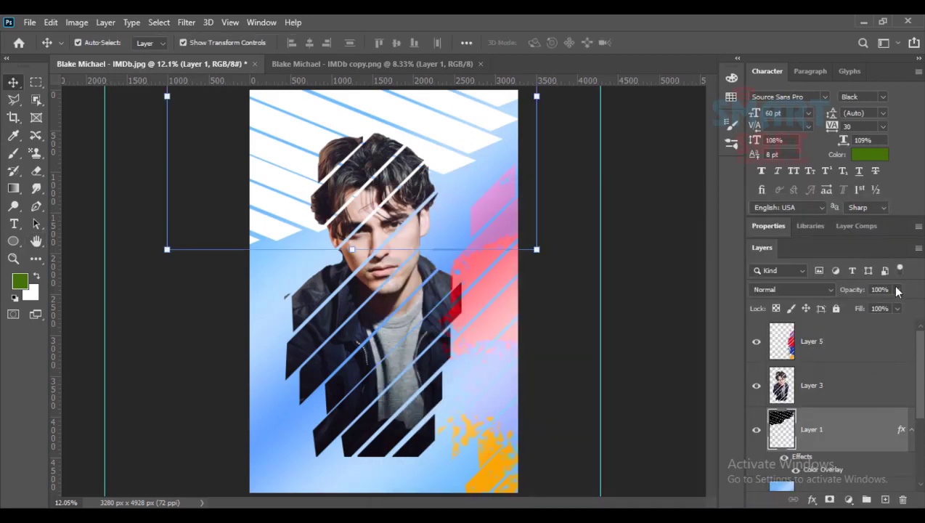
Reduce Layer 1's opacity to 22% and shift its bars slightly up and to the left.
{"action": "left_click", "coordinate": [897, 289]}
{"action": "left_click_drag", "start_coordinate": [901, 304], "coordinate": [850, 307]}
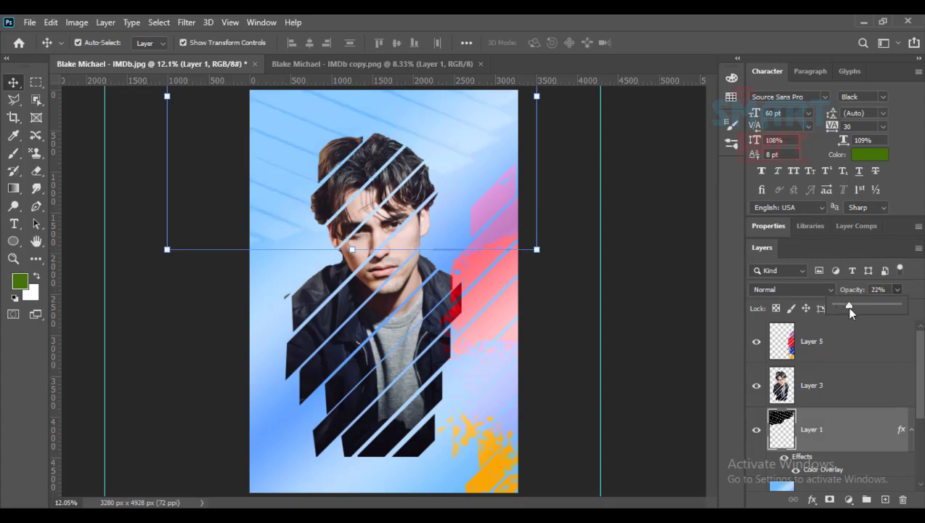
{"action": "left_click", "coordinate": [666, 240]}
{"action": "left_click_drag", "start_coordinate": [269, 133], "coordinate": [249, 124]}
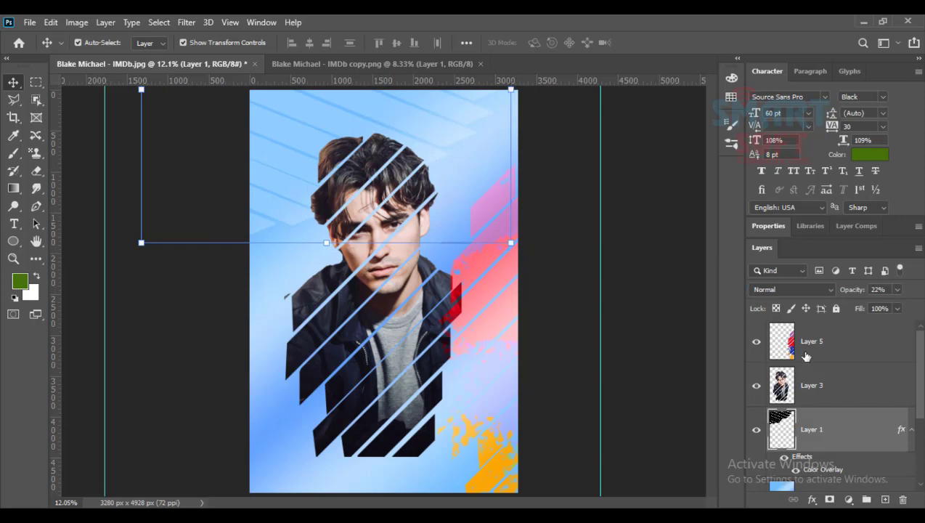
Move Layer 5's colour paint back over the striped portrait and nudge it into line with the bars.
{"action": "left_click", "coordinate": [846, 341]}
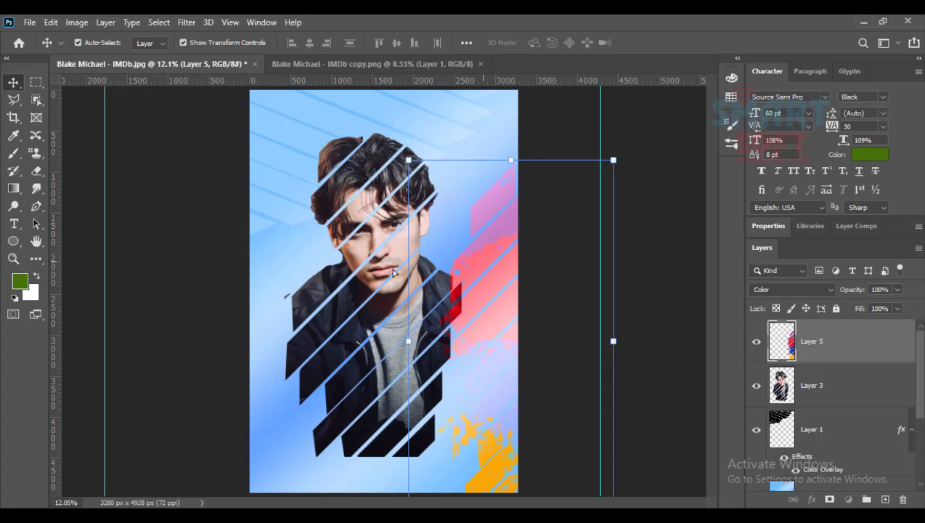
{"action": "left_click_drag", "start_coordinate": [469, 280], "coordinate": [321, 220]}
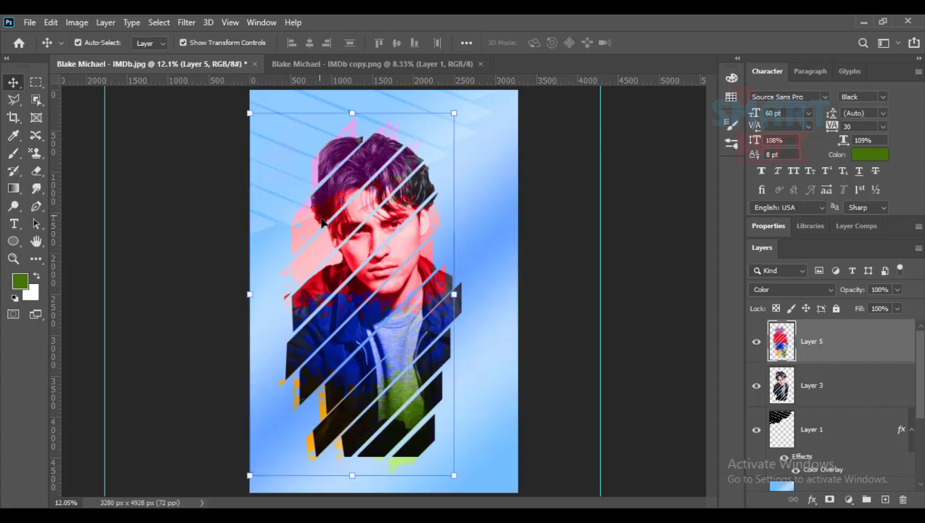
{"action": "left_click_drag", "start_coordinate": [334, 256], "coordinate": [339, 255]}
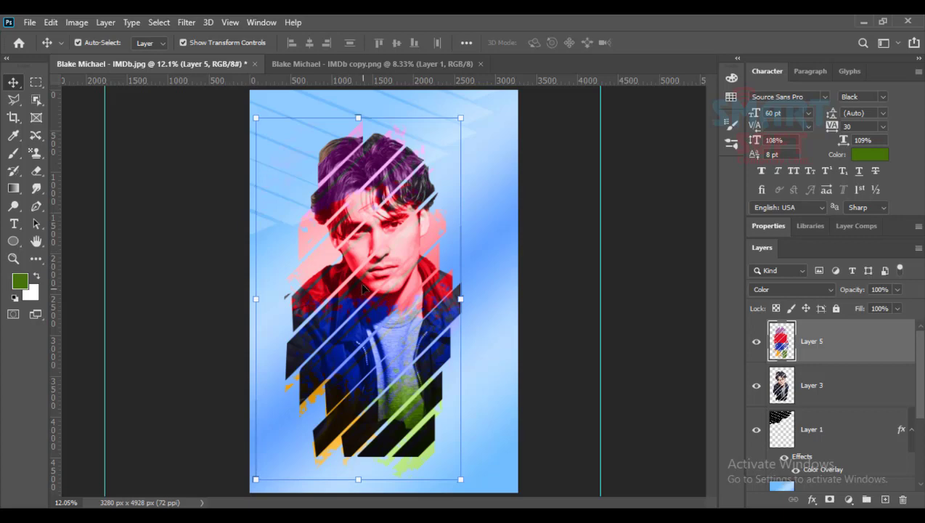
{"action": "left_click_drag", "start_coordinate": [387, 289], "coordinate": [406, 278]}
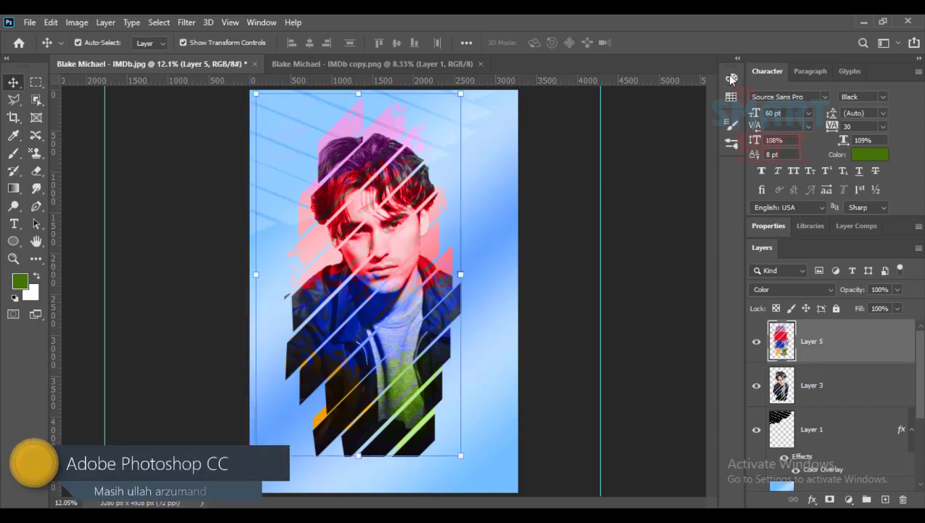
Revert the document through its history to the Layer Visibility state that precedes moving the colour paint layer.
{"action": "left_click", "coordinate": [260, 23]}
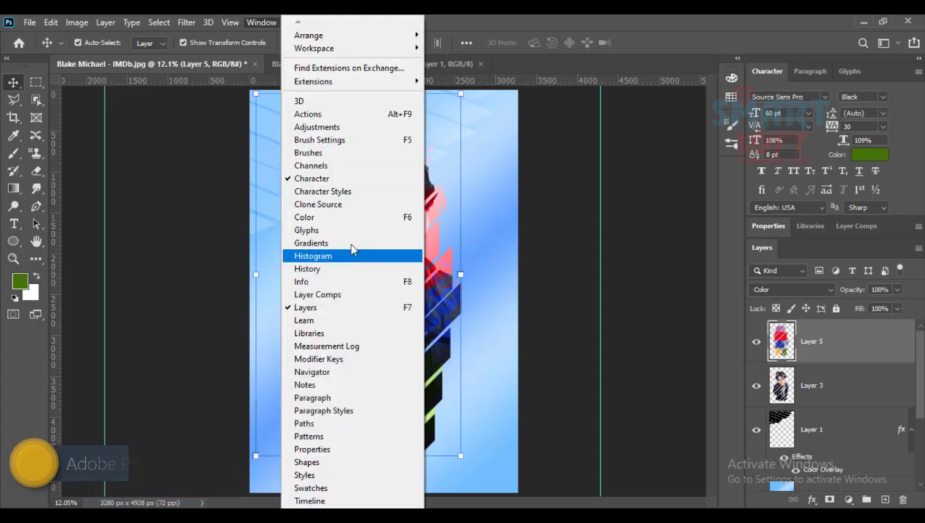
{"action": "left_click", "coordinate": [347, 270]}
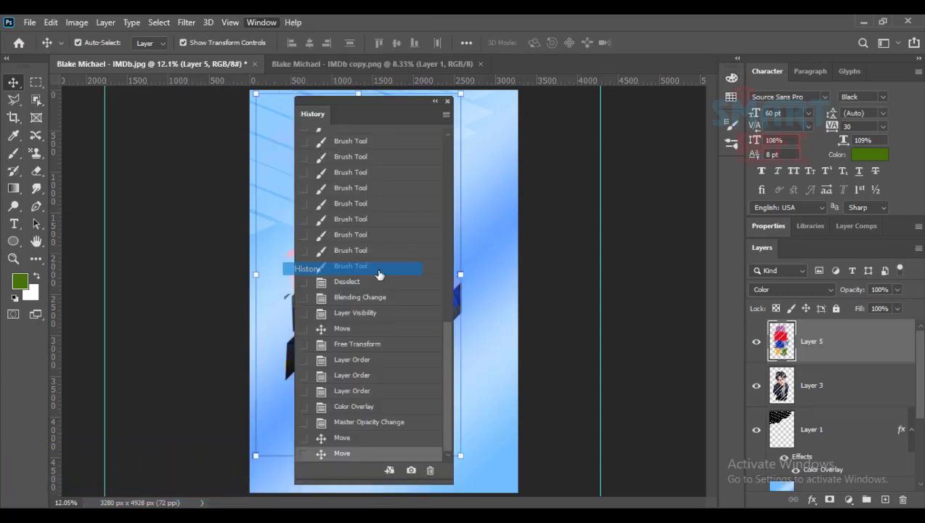
{"action": "left_click_drag", "start_coordinate": [339, 101], "coordinate": [659, 82]}
{"action": "left_click", "coordinate": [694, 299]}
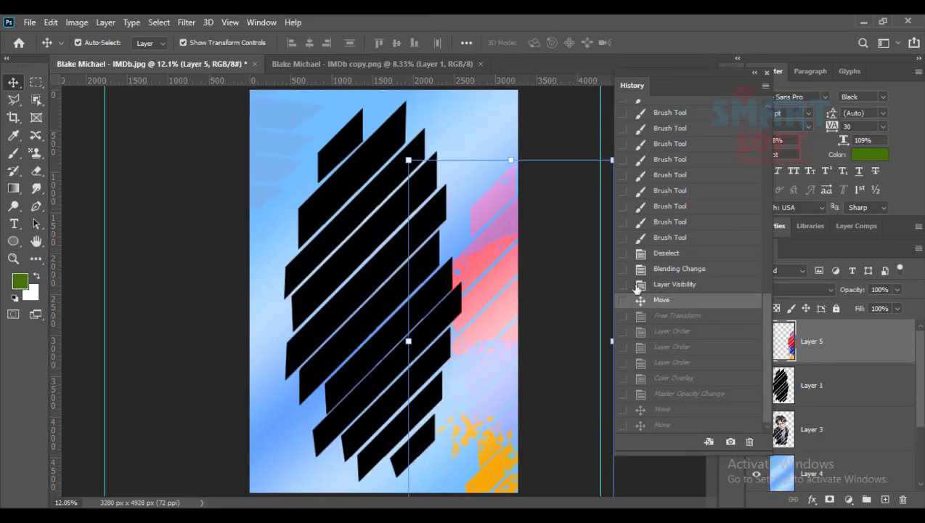
{"action": "left_click", "coordinate": [679, 286]}
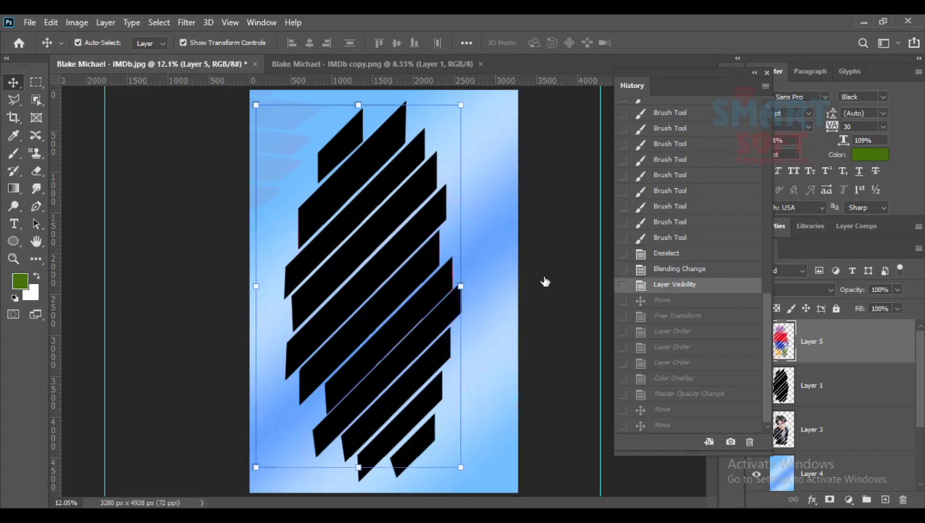
{"action": "left_click", "coordinate": [766, 73]}
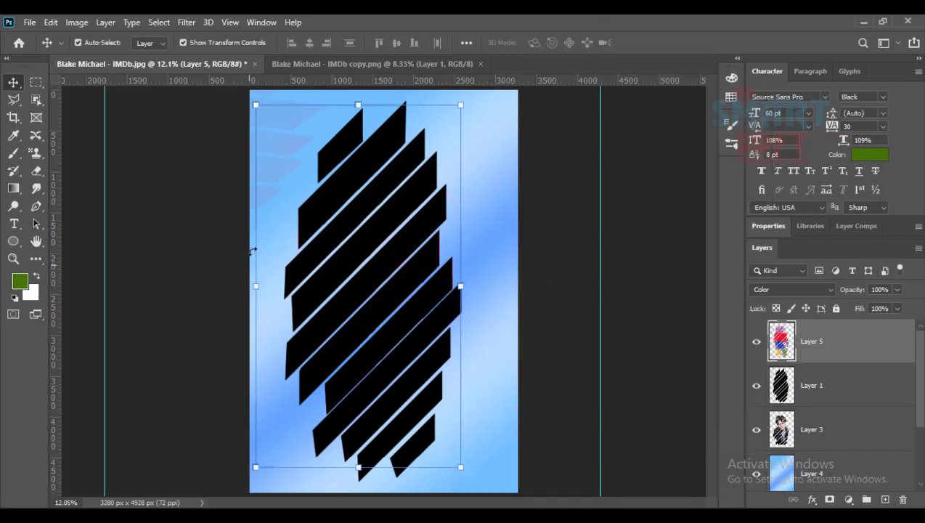
Rotate Layer 1's bars by about 62°, move them over the canvas's lower-right area, and reorder the layer beneath Layer 3.
{"action": "left_click", "coordinate": [809, 385]}
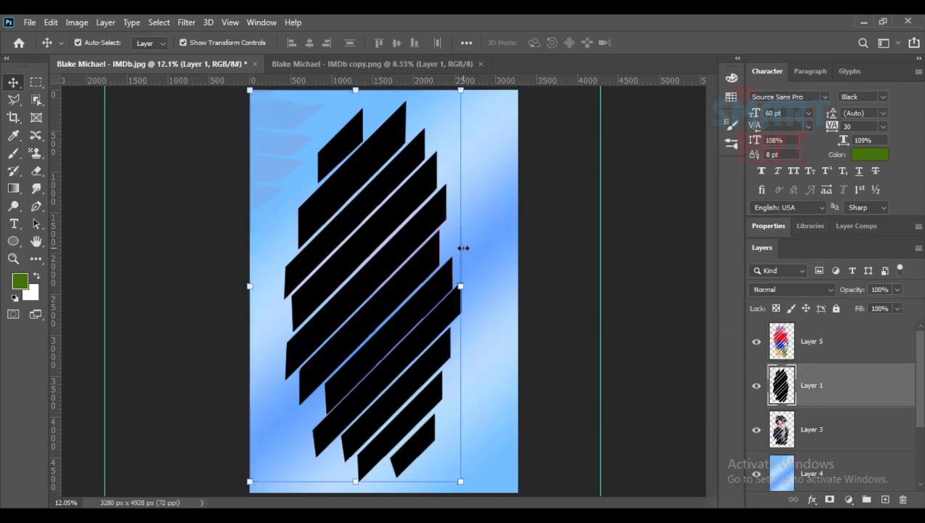
{"action": "key", "text": "ctrl+t"}
{"action": "left_click_drag", "start_coordinate": [473, 405], "coordinate": [520, 299]}
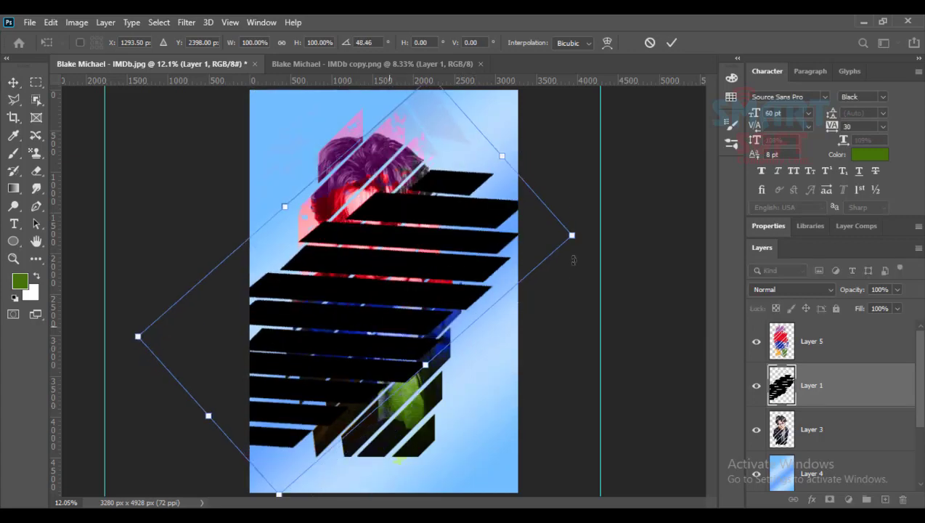
{"action": "left_click_drag", "start_coordinate": [589, 241], "coordinate": [607, 287]}
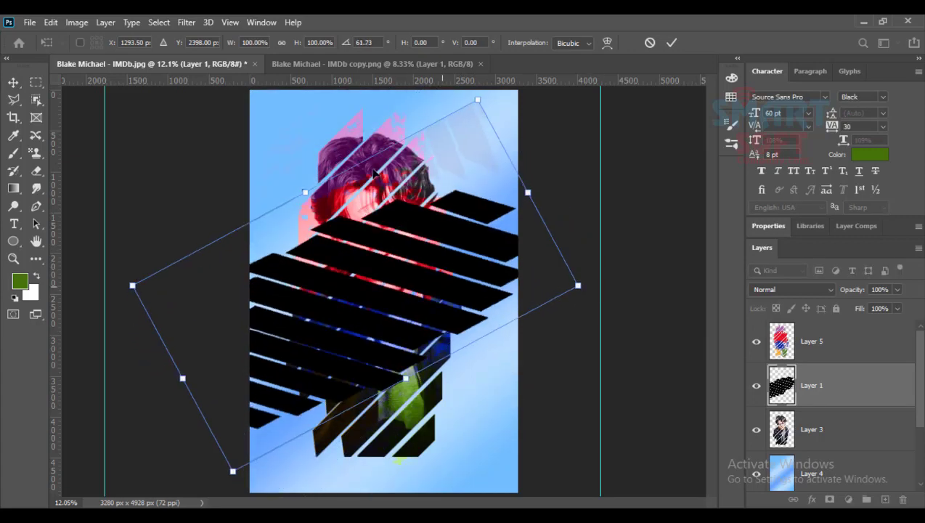
{"action": "left_click_drag", "start_coordinate": [444, 262], "coordinate": [379, 136]}
{"action": "left_click_drag", "start_coordinate": [367, 198], "coordinate": [477, 379]}
{"action": "key", "text": "Return"}
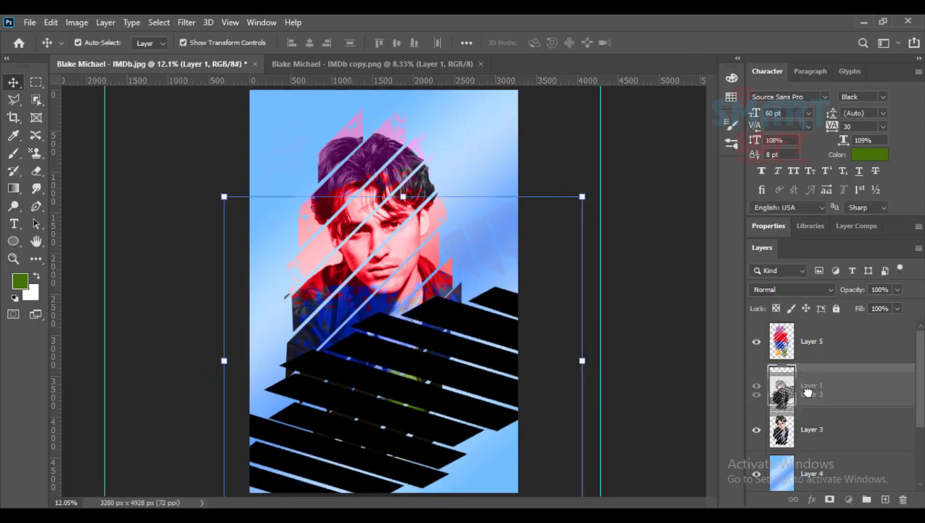
{"action": "key", "text": "ctrl+["}
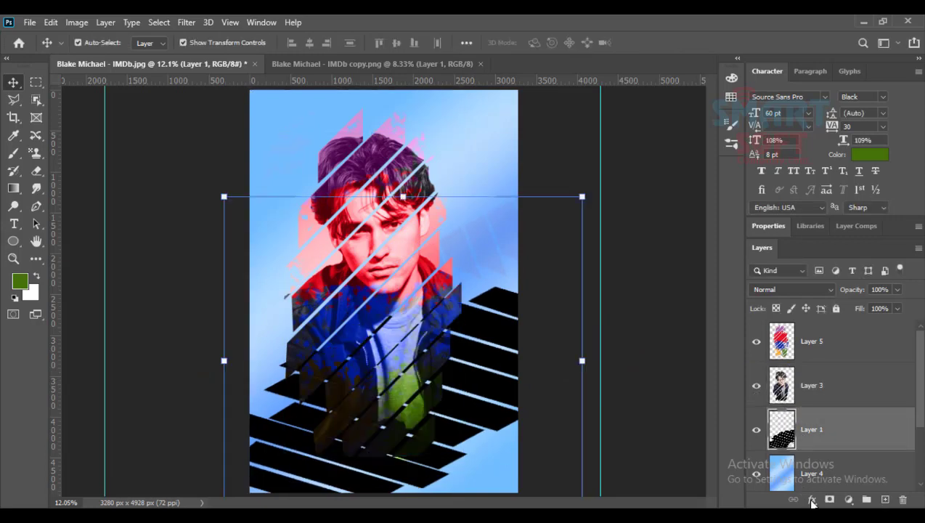
Apply a white Color Overlay effect at 100% to the bars on Layer 1 and reduce the layer's opacity to 18%.
{"action": "left_click", "coordinate": [812, 501]}
{"action": "key", "text": "Escape"}
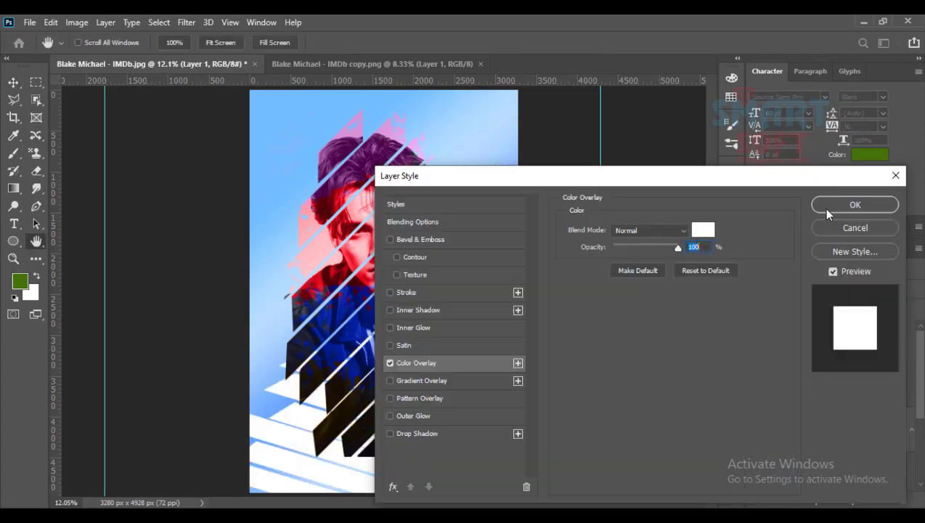
{"action": "left_click", "coordinate": [828, 207]}
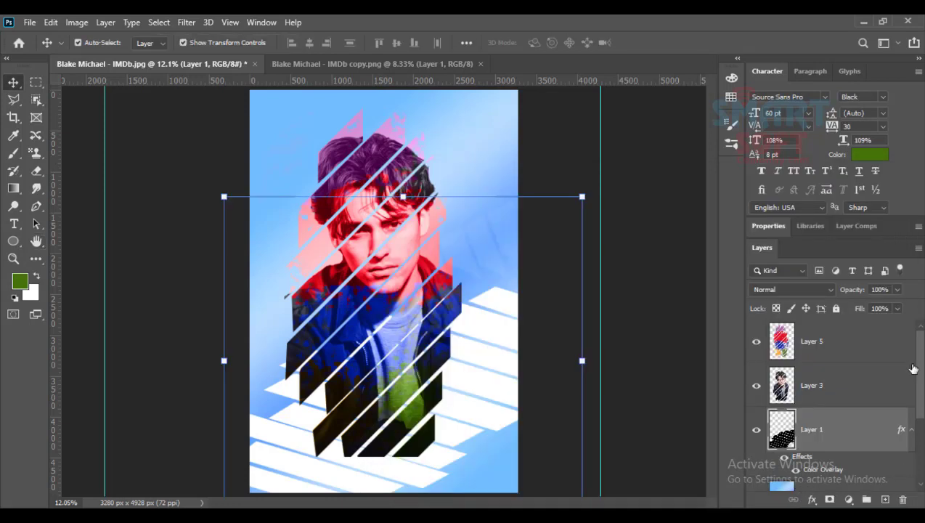
{"action": "left_click", "coordinate": [897, 289]}
{"action": "left_click_drag", "start_coordinate": [867, 304], "coordinate": [859, 305]}
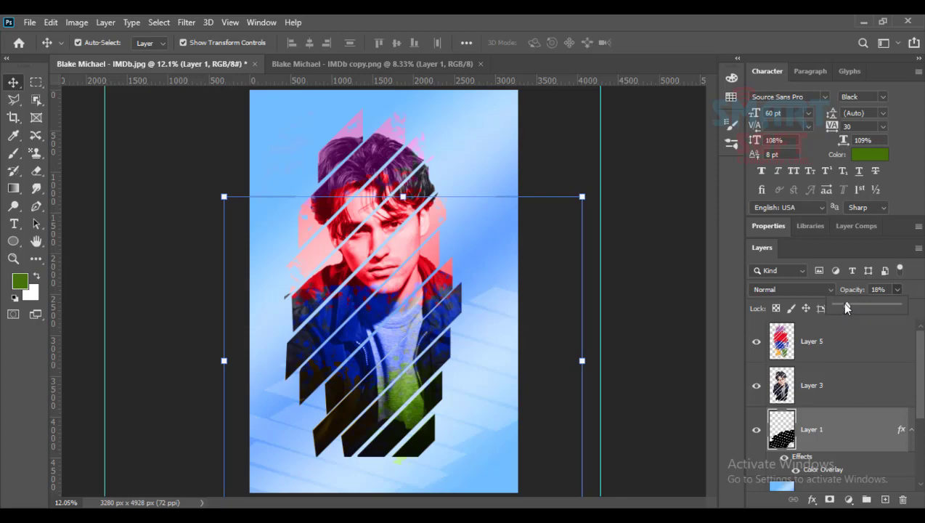
Shift the faint bars further towards the canvas's lower-right corner and place a duplicate of them over its upper-left corner.
{"action": "left_click_drag", "start_coordinate": [269, 436], "coordinate": [316, 471]}
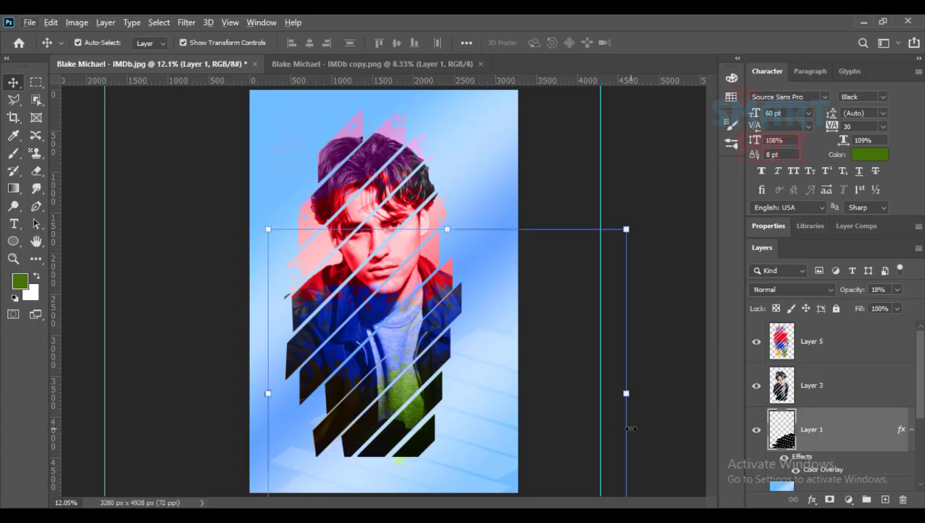
{"action": "left_click_drag", "start_coordinate": [502, 409], "coordinate": [356, 117]}
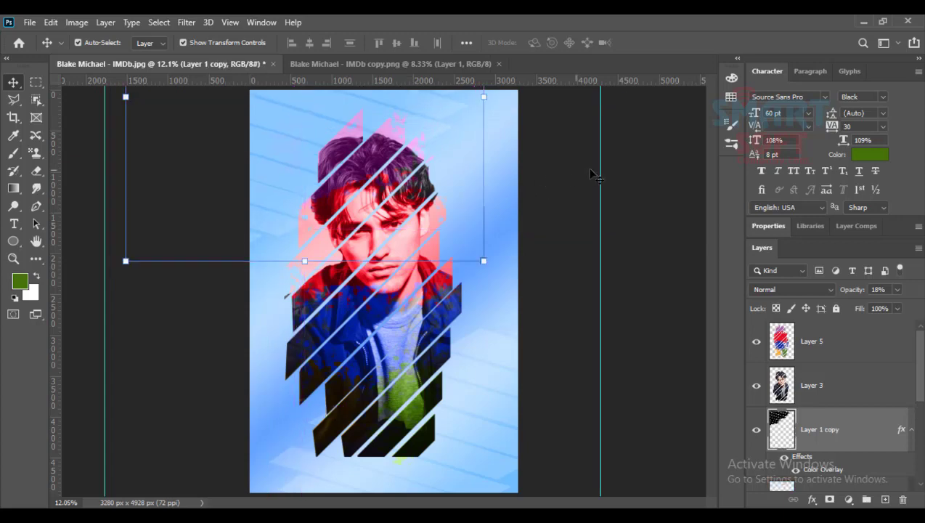
{"action": "left_click", "coordinate": [651, 206]}
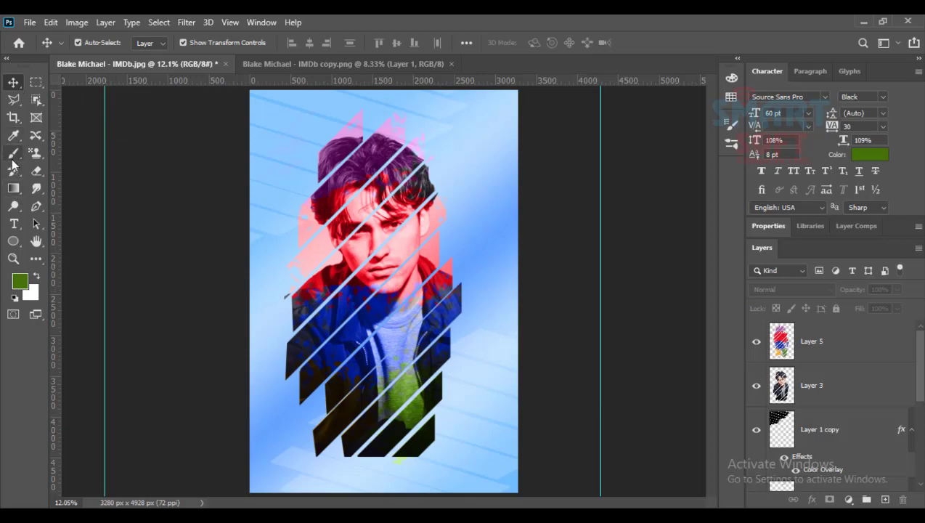
Choose the Ellipse tool and add a new empty layer directly above Layer 1 copy.
{"action": "left_click", "coordinate": [13, 241]}
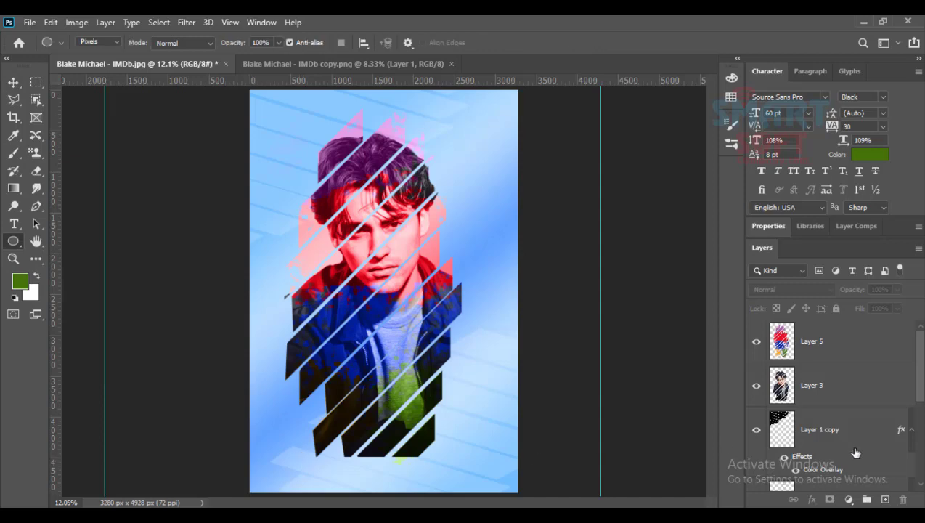
{"action": "scroll", "coordinate": [846, 445], "scroll_direction": "down", "scroll_amount": 1}
{"action": "left_click", "coordinate": [812, 414]}
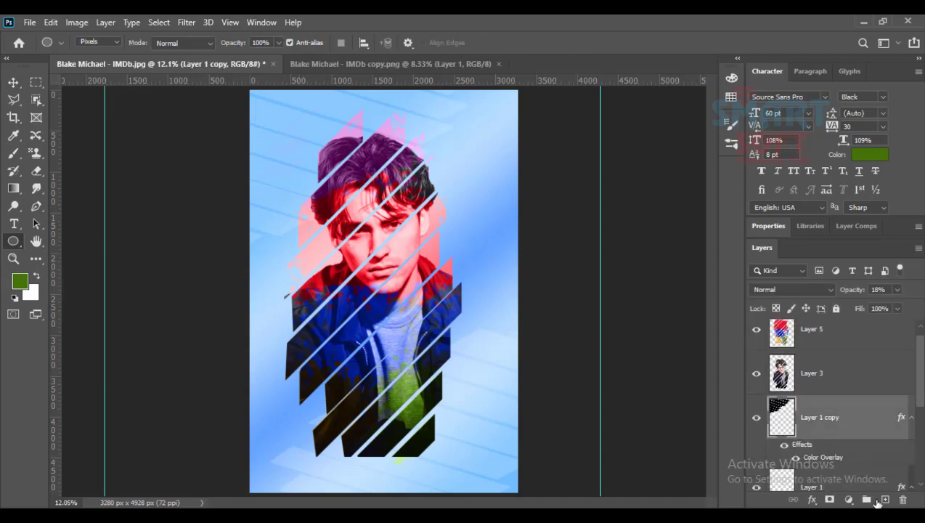
{"action": "left_click", "coordinate": [885, 500]}
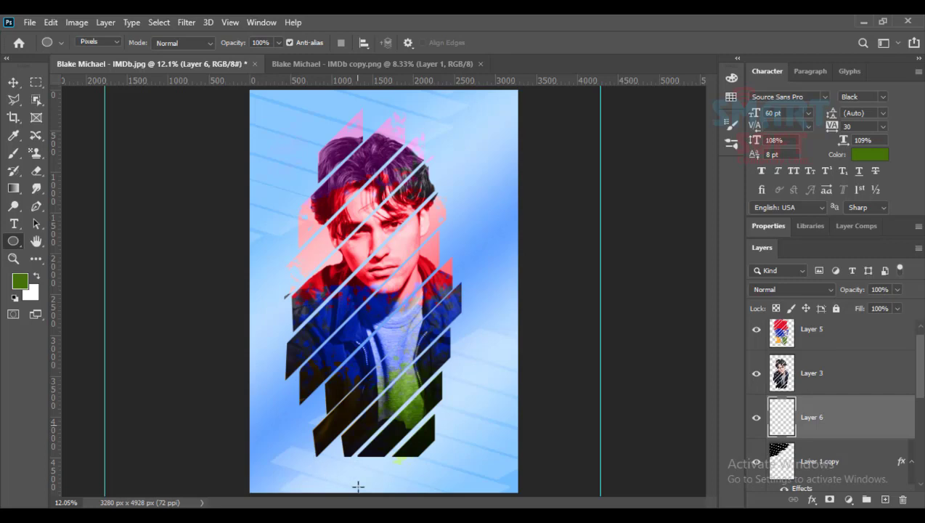
{"action": "left_click_drag", "start_coordinate": [310, 462], "coordinate": [496, 483]}
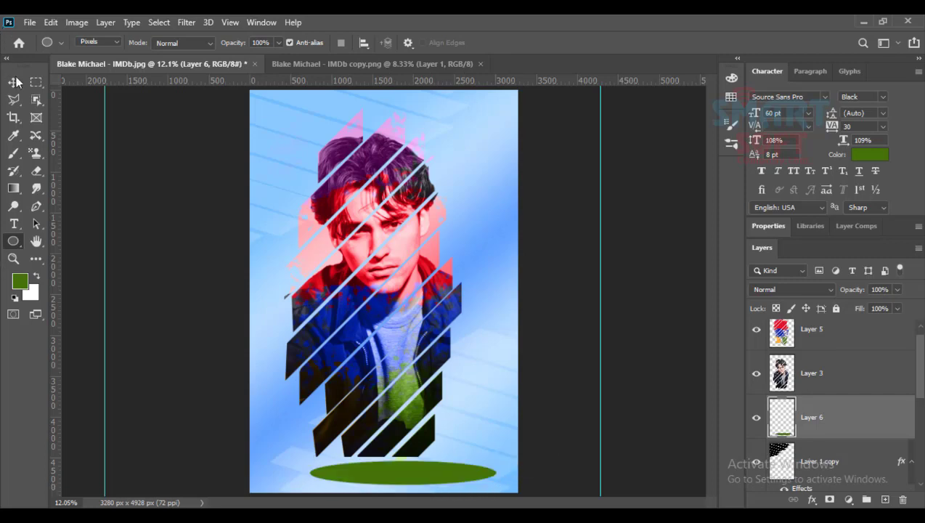
{"action": "key", "text": "v"}
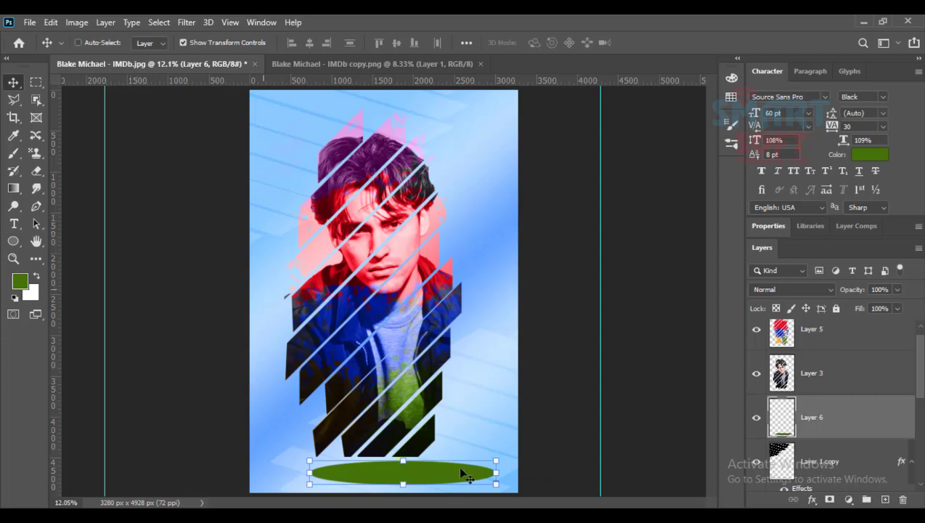
{"action": "key", "text": "ctrl+z"}
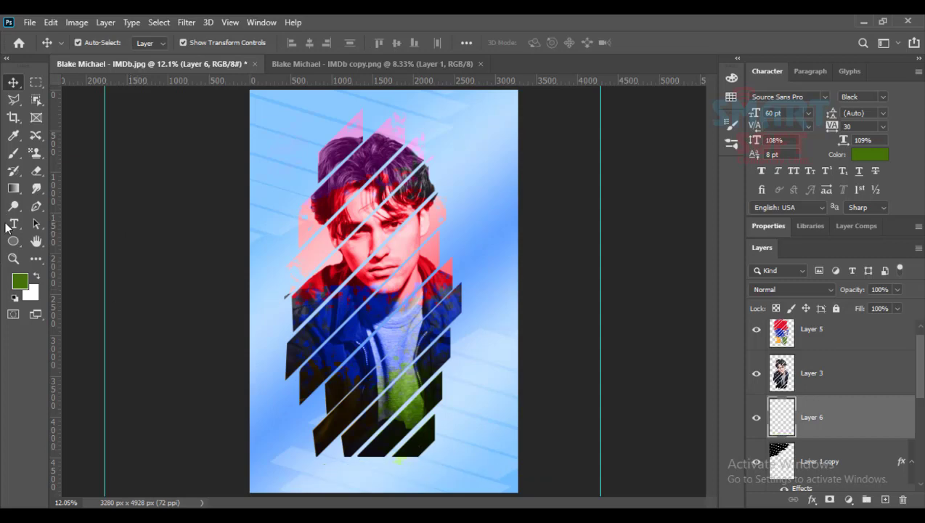
Draw a wide, flat ellipse in black, #000000, on Layer 6 and position it just below the striped portrait.
{"action": "left_click", "coordinate": [19, 281]}
{"action": "type", "text": "000000"}
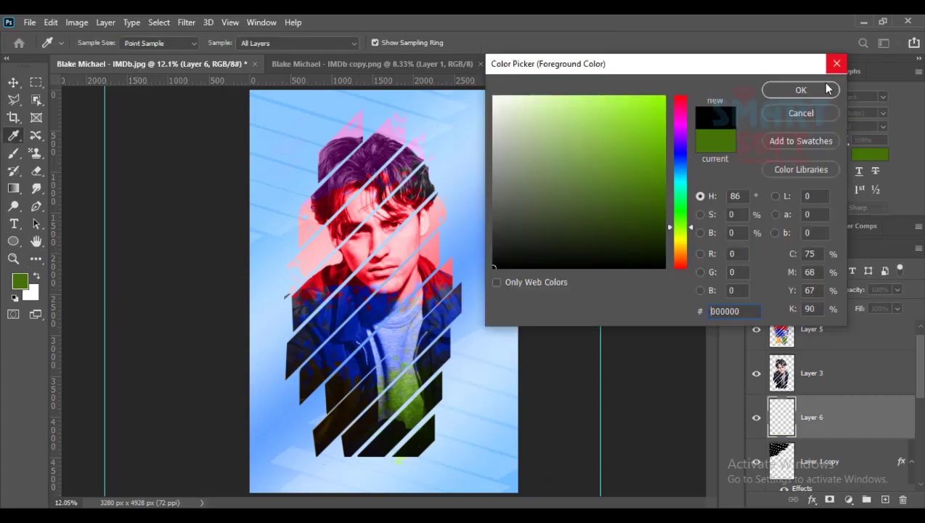
{"action": "left_click", "coordinate": [826, 88]}
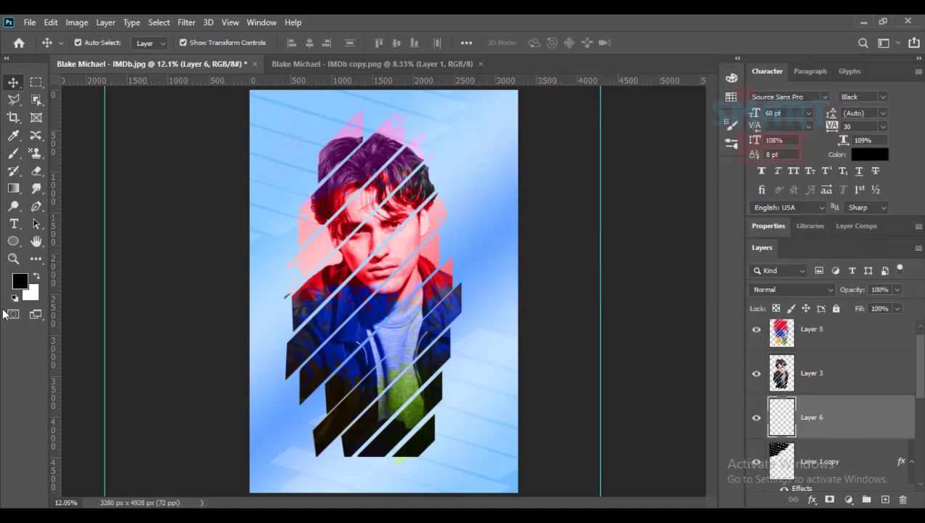
{"action": "left_click", "coordinate": [14, 241]}
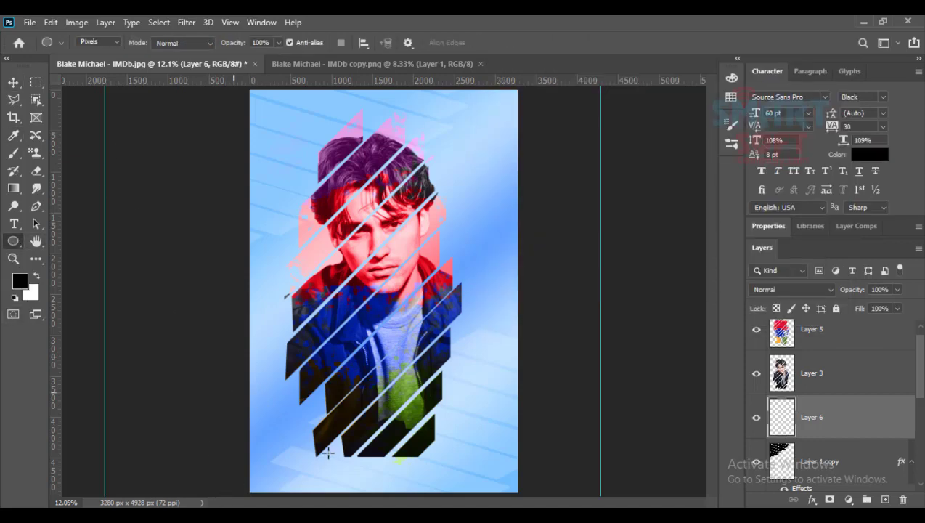
{"action": "left_click_drag", "start_coordinate": [288, 450], "coordinate": [536, 470]}
{"action": "left_click", "coordinate": [36, 82]}
{"action": "key", "text": "v"}
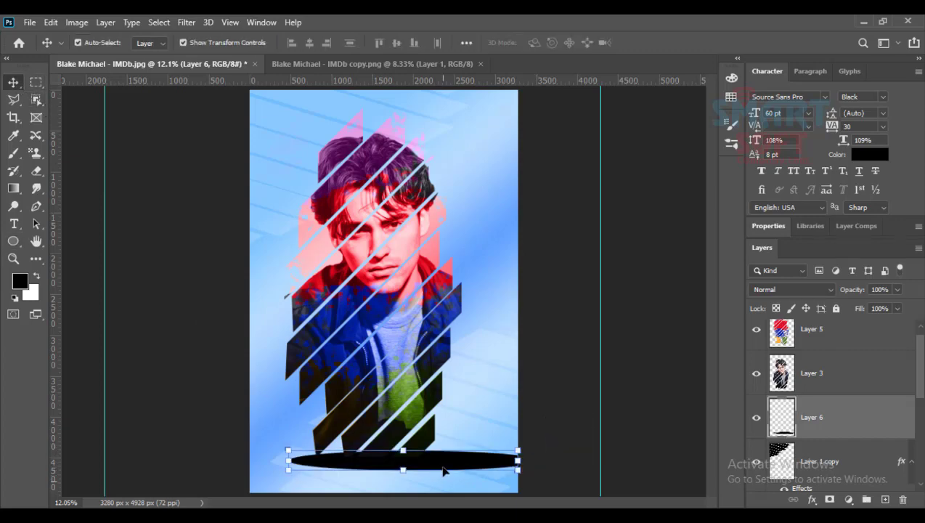
{"action": "left_click_drag", "start_coordinate": [445, 471], "coordinate": [425, 480]}
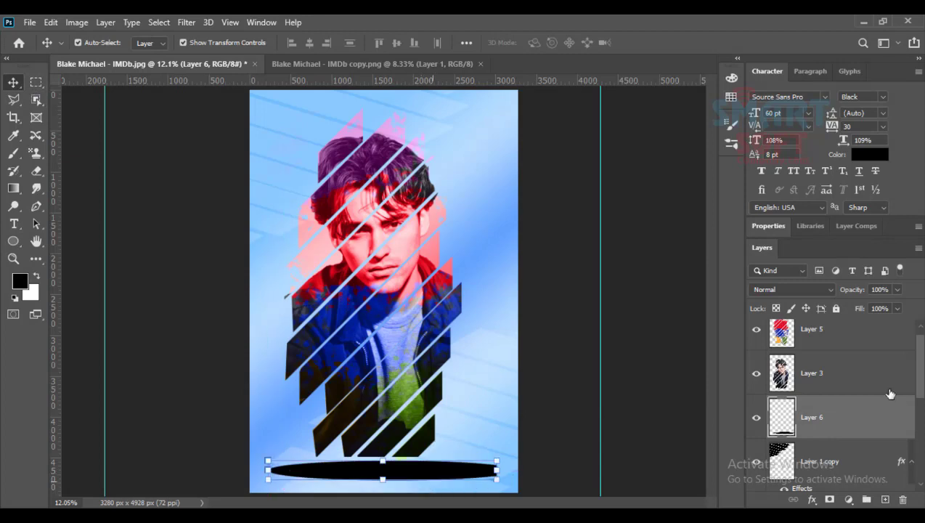
Try reduced opacities of 48% and 62% on Layer 6's ellipse and restore the layer to 100%.
{"action": "left_click", "coordinate": [895, 290]}
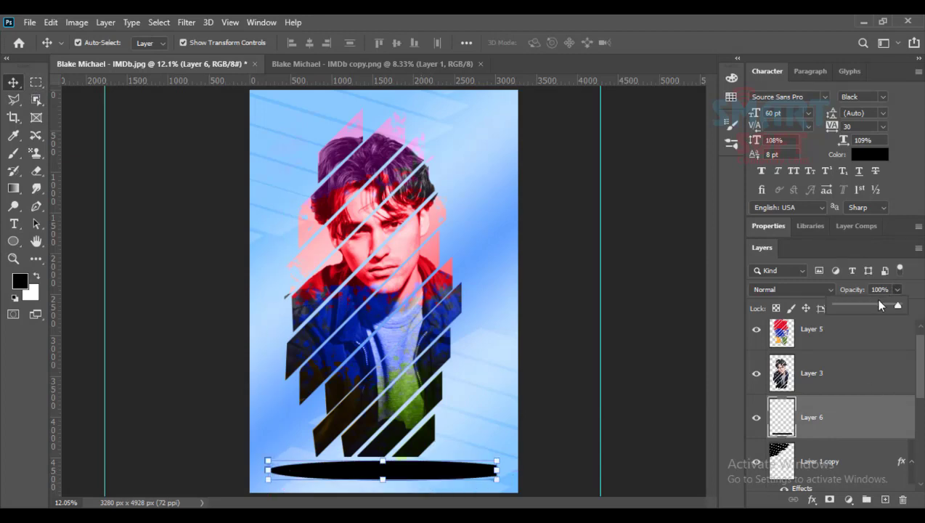
{"action": "left_click_drag", "start_coordinate": [865, 303], "coordinate": [863, 307]}
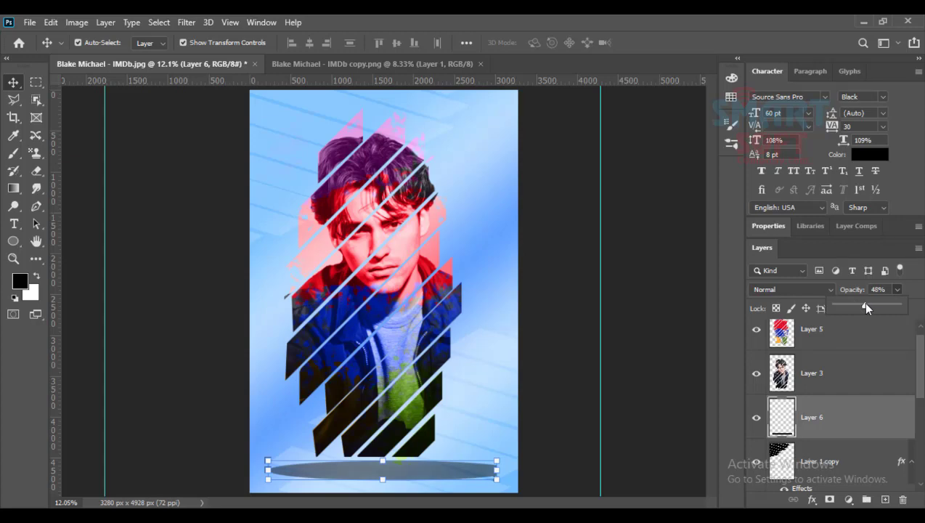
{"action": "left_click_drag", "start_coordinate": [881, 308], "coordinate": [875, 305]}
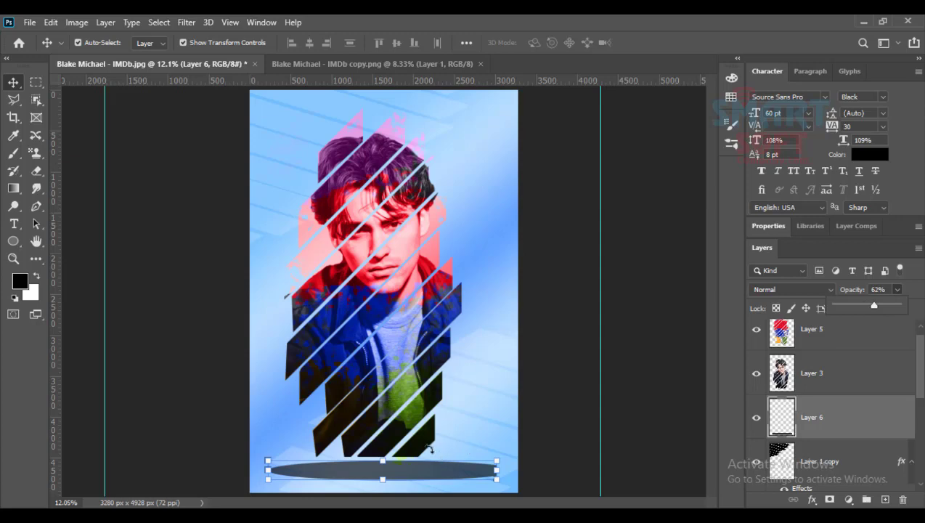
{"action": "key", "text": "0"}
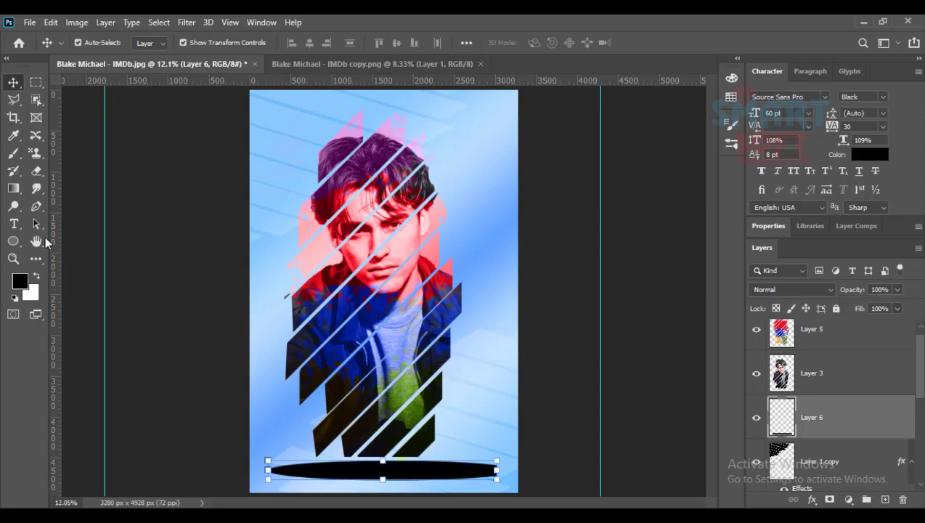
Draw a second black ellipse on Layer 6, behind the portrait's chest and extending to the canvas's right edge.
{"action": "left_click", "coordinate": [13, 241]}
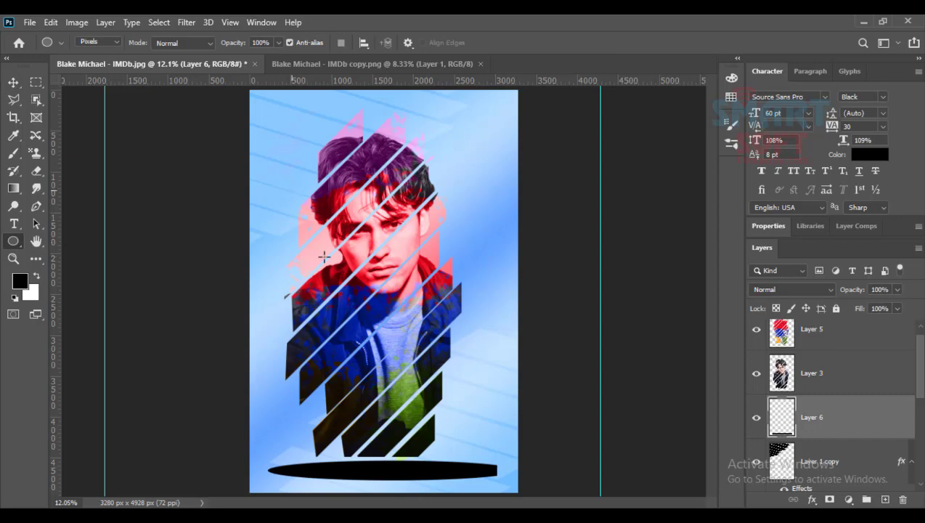
{"action": "right_click", "coordinate": [324, 256]}
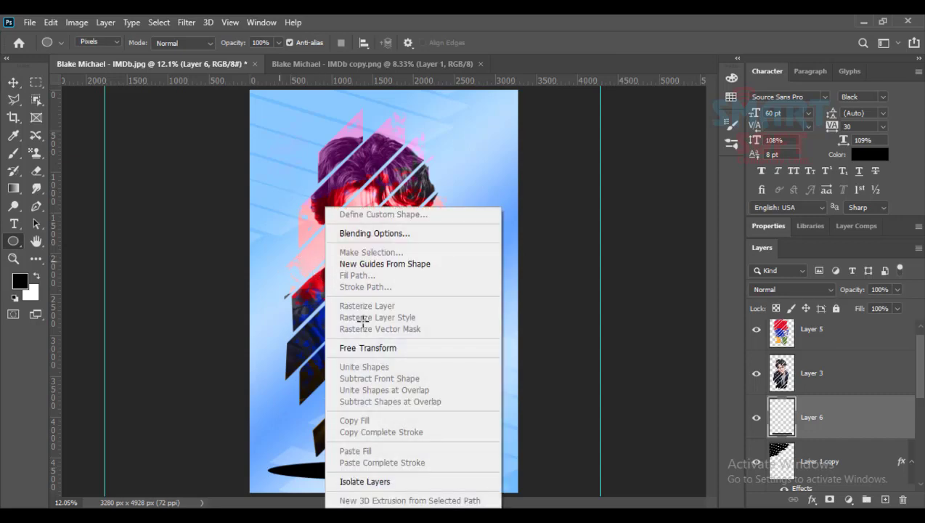
{"action": "key", "text": "Escape"}
{"action": "left_click_drag", "start_coordinate": [581, 355], "coordinate": [582, 350]}
{"action": "right_click", "coordinate": [473, 331]}
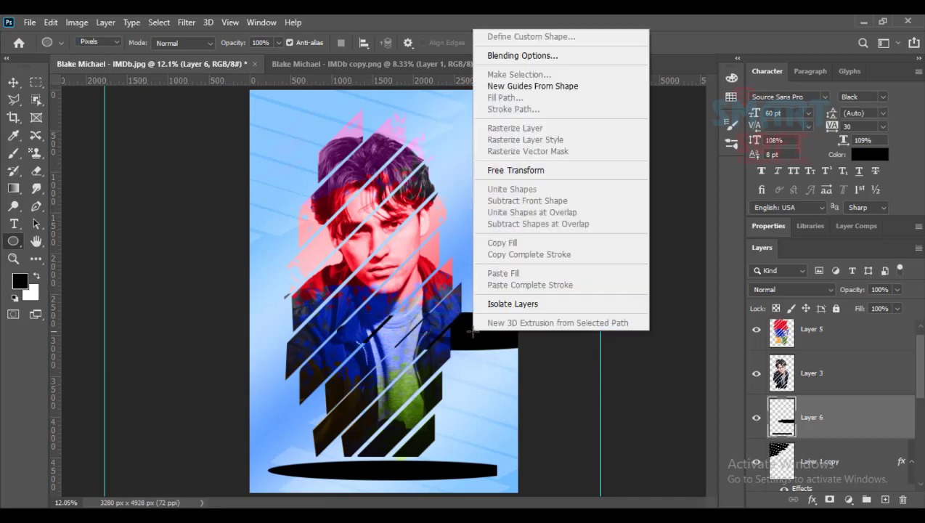
{"action": "left_click", "coordinate": [14, 84]}
{"action": "left_click", "coordinate": [11, 83]}
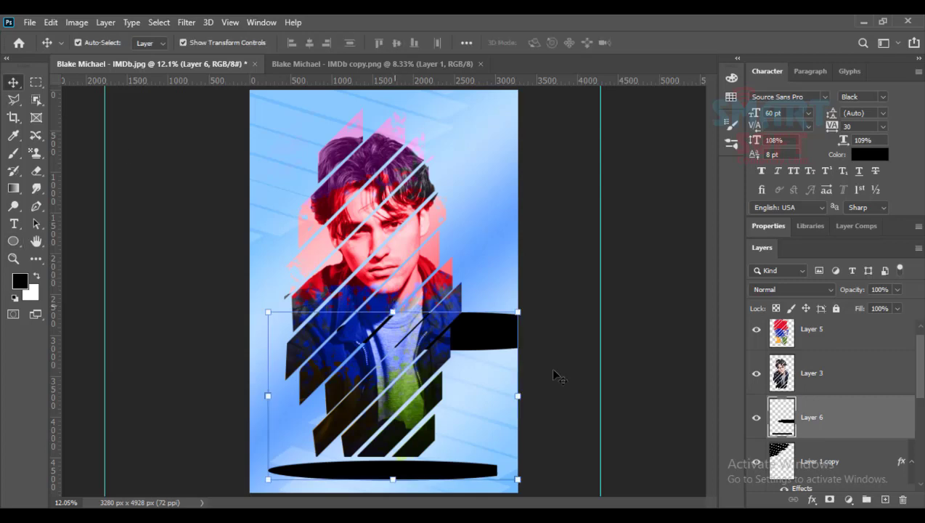
Undo the second ellipse on Layer 6 and apply a Drop Shadow to the layer in Dissolve mode at 35% opacity.
{"action": "key", "text": "ctrl+z"}
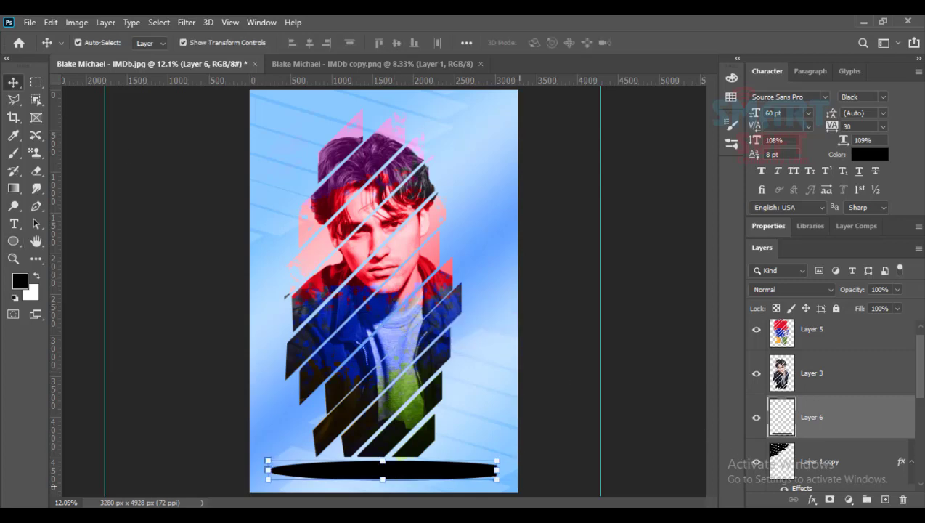
{"action": "left_click", "coordinate": [811, 499]}
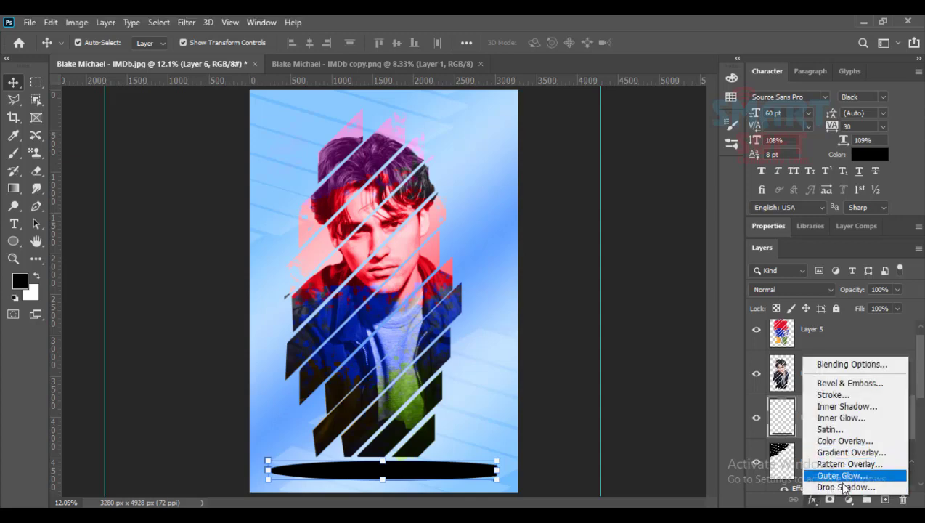
{"action": "left_click", "coordinate": [844, 487]}
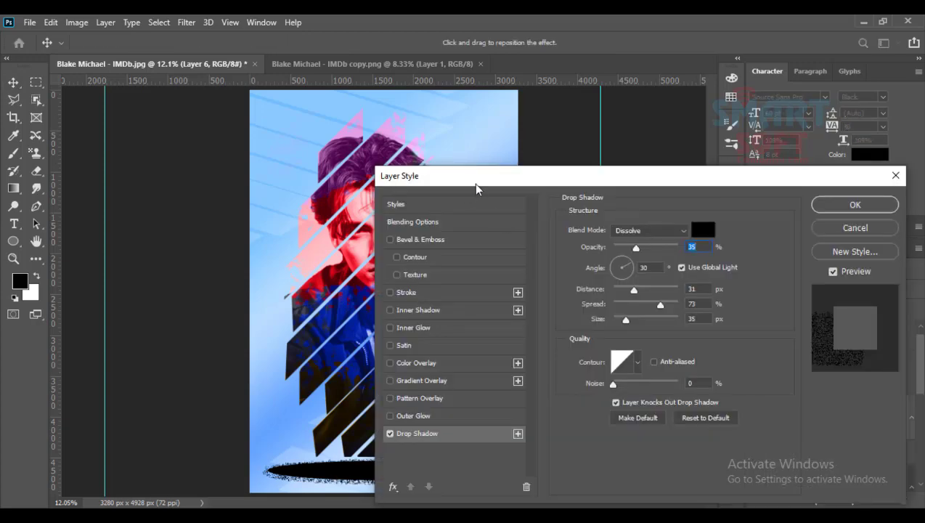
{"action": "left_click_drag", "start_coordinate": [477, 189], "coordinate": [476, 77]}
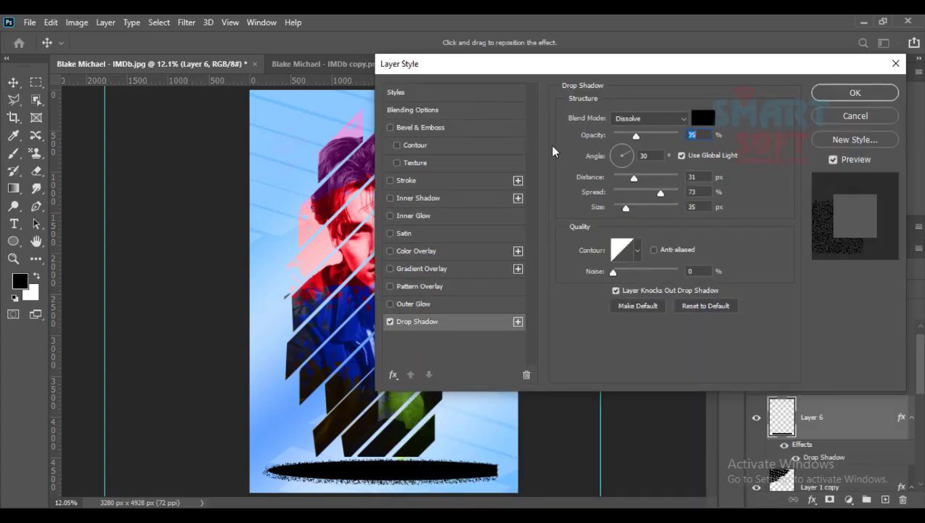
{"action": "left_click", "coordinate": [854, 92]}
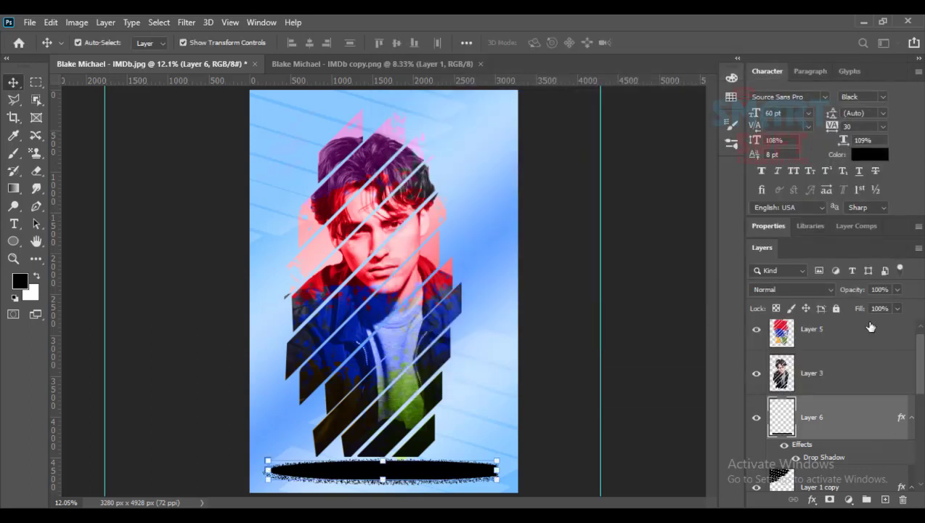
Lower the opacity of Layer 6, the ellipse beneath the portrait, to 20%.
{"action": "left_click", "coordinate": [898, 289]}
{"action": "left_click", "coordinate": [845, 306]}
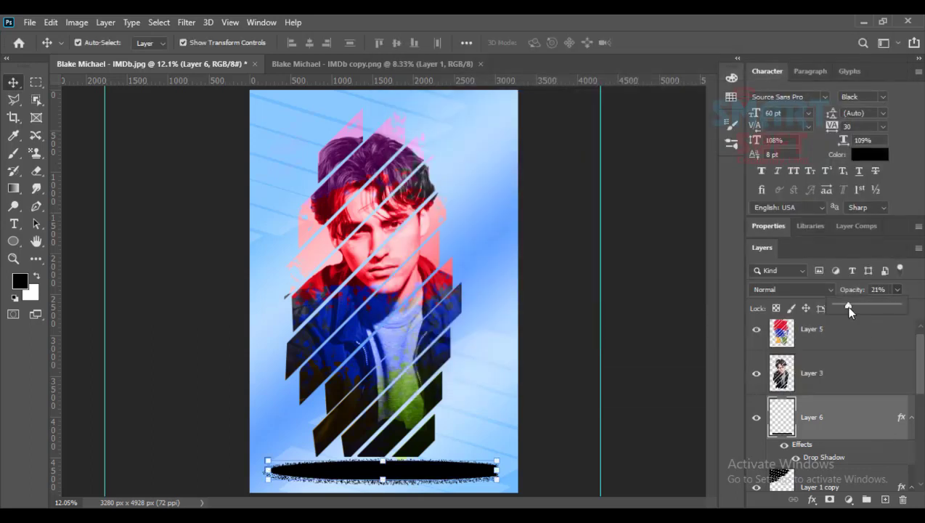
{"action": "left_click_drag", "start_coordinate": [848, 306], "coordinate": [847, 307]}
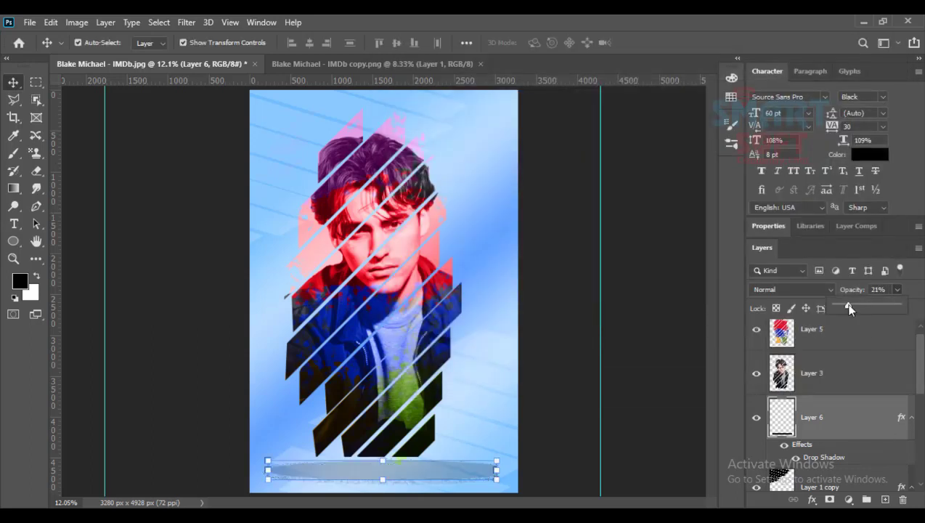
{"action": "left_click", "coordinate": [669, 334]}
{"action": "left_click", "coordinate": [668, 334]}
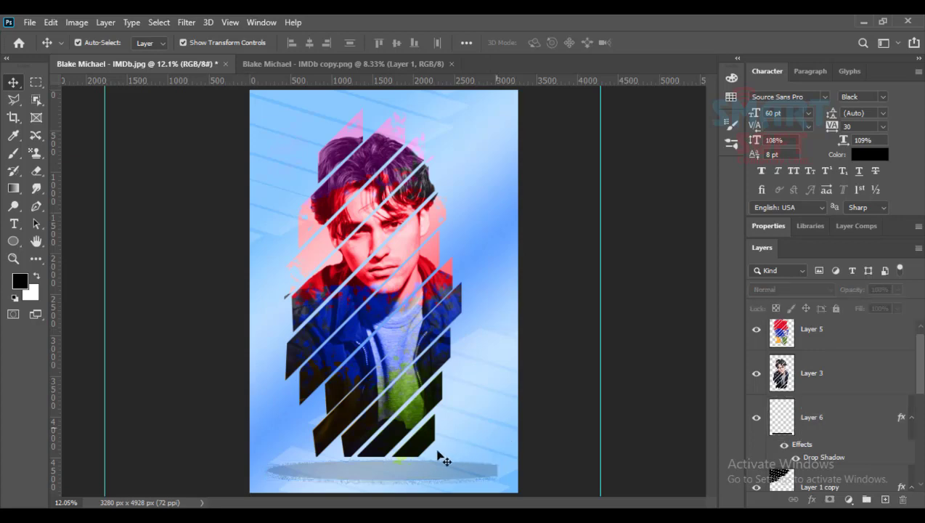
Set Layer 6's opacity to 8% and deselect the layer.
{"action": "left_click", "coordinate": [835, 417]}
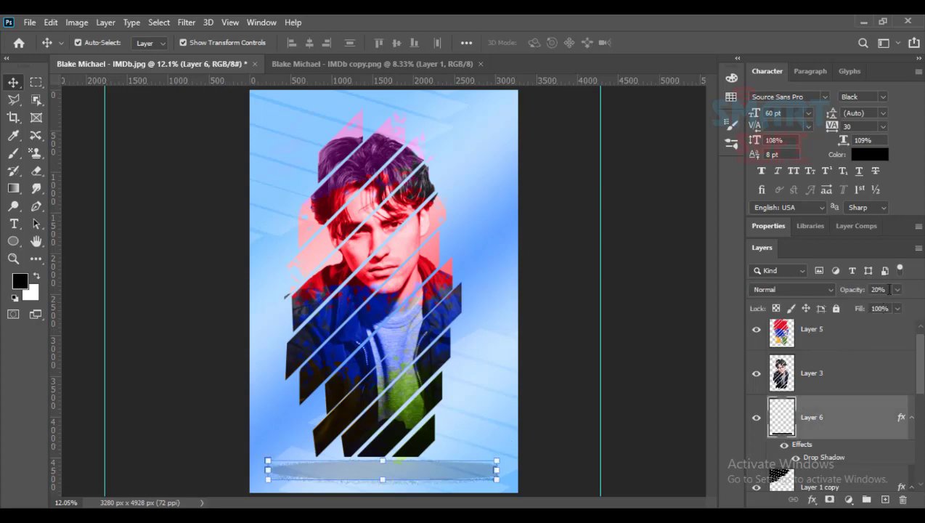
{"action": "left_click", "coordinate": [887, 289]}
{"action": "type", "text": "8"}
{"action": "key", "text": "Return"}
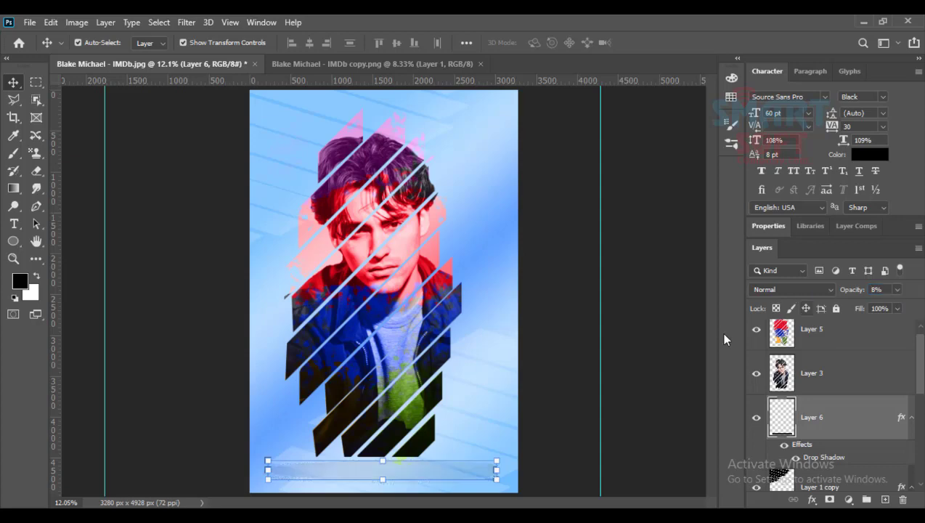
{"action": "left_click", "coordinate": [680, 344]}
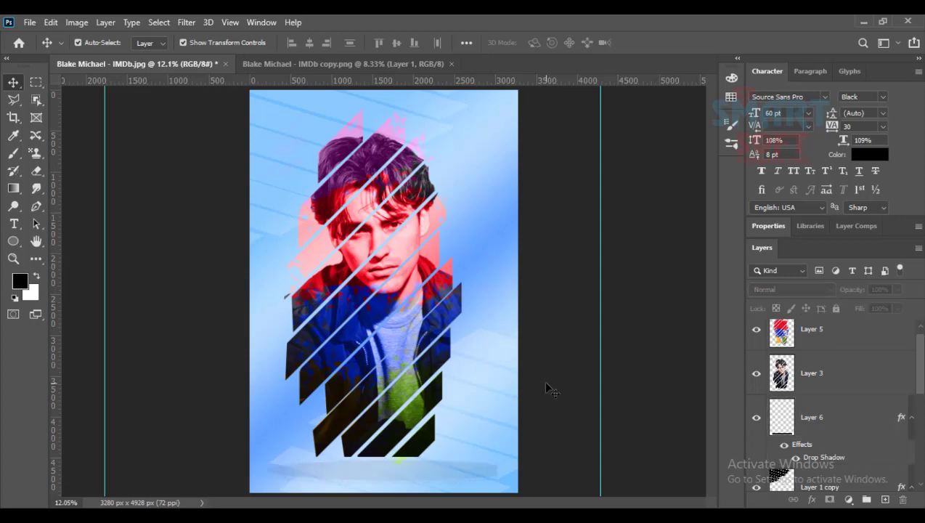
Add a text layer with a first name beside the portrait's chest, in black Source Sans Pro Black at 100 pt.
{"action": "key", "text": "t"}
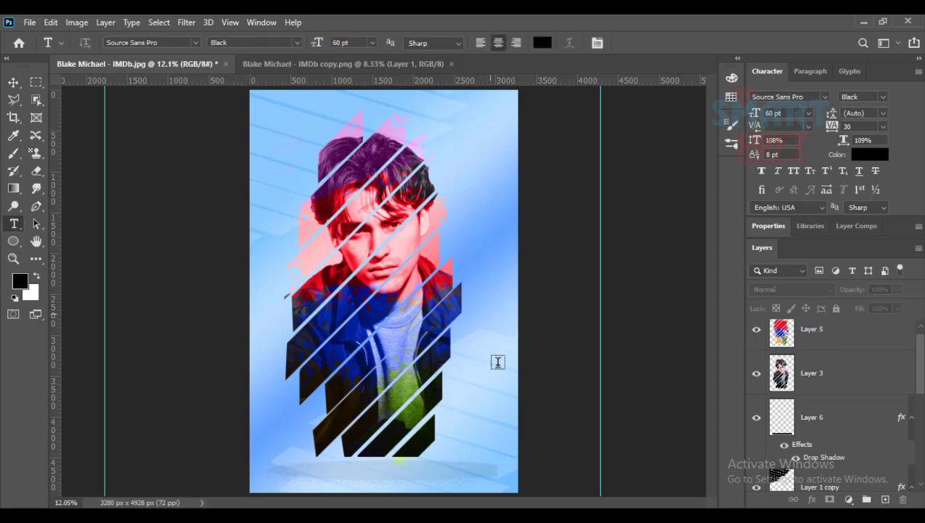
{"action": "left_click", "coordinate": [497, 362]}
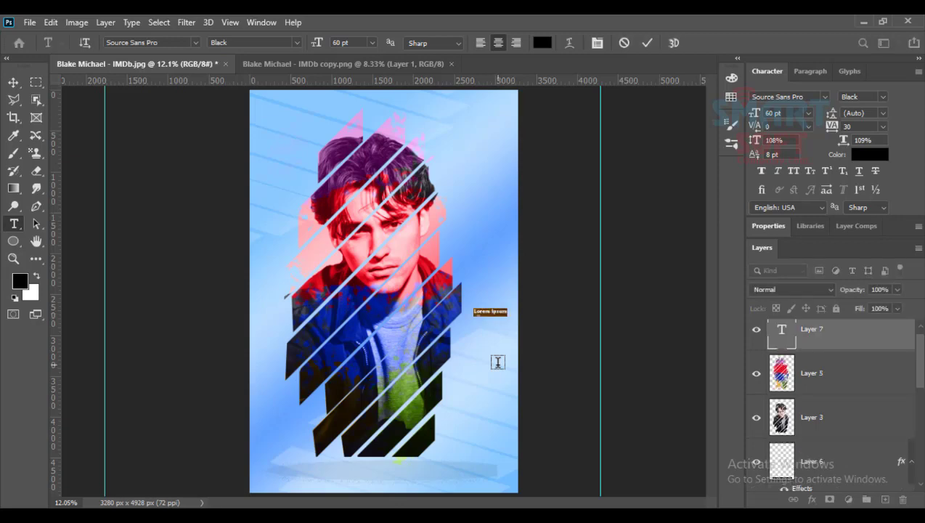
{"action": "key", "text": "BackSpace"}
{"action": "type", "text": "Ahmad"}
{"action": "key", "text": "ctrl+a"}
{"action": "left_click_drag", "start_coordinate": [355, 43], "coordinate": [259, 47]}
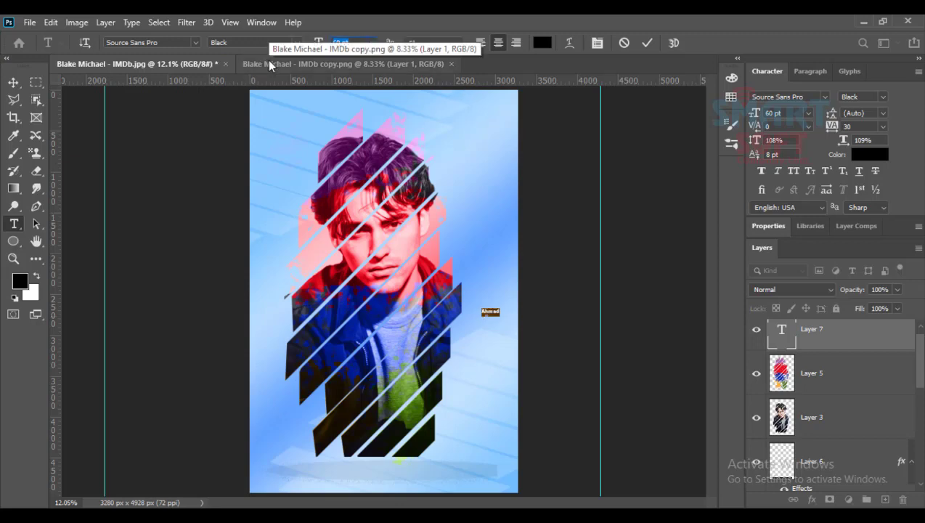
{"action": "type", "text": "100"}
{"action": "key", "text": "Return"}
{"action": "left_click", "coordinate": [13, 82]}
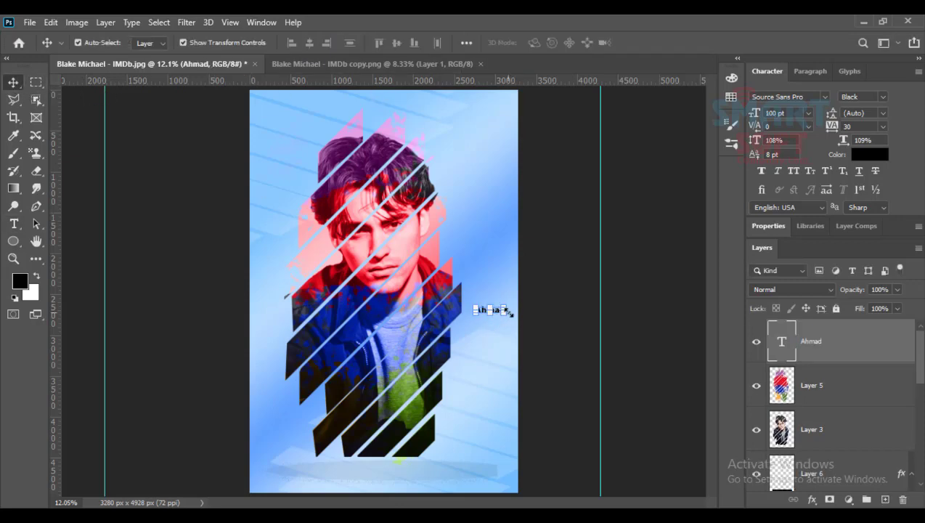
Scale the name text to about 407%, rotate it about -47°, and place it in the canvas's lower-right corner.
{"action": "key", "text": "ctrl+t"}
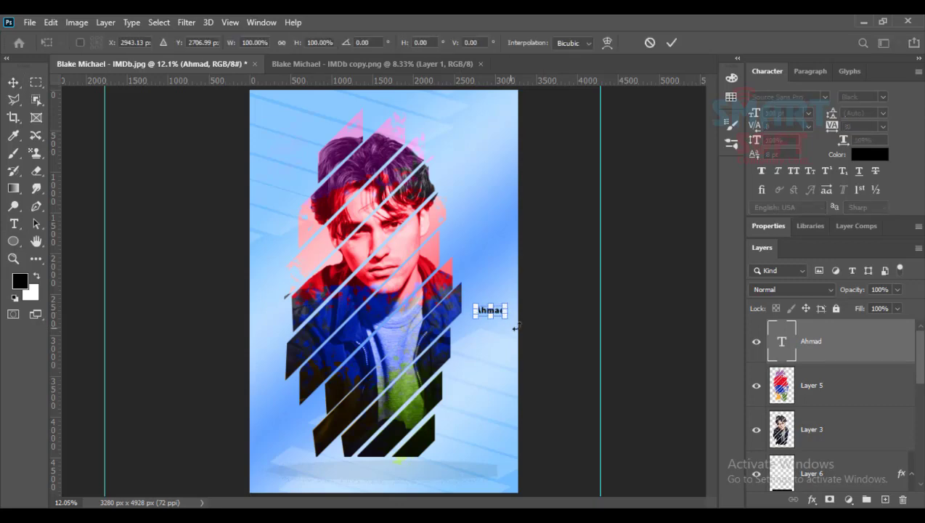
{"action": "left_click_drag", "start_coordinate": [517, 329], "coordinate": [617, 373]}
{"action": "key", "text": "ctrl+z"}
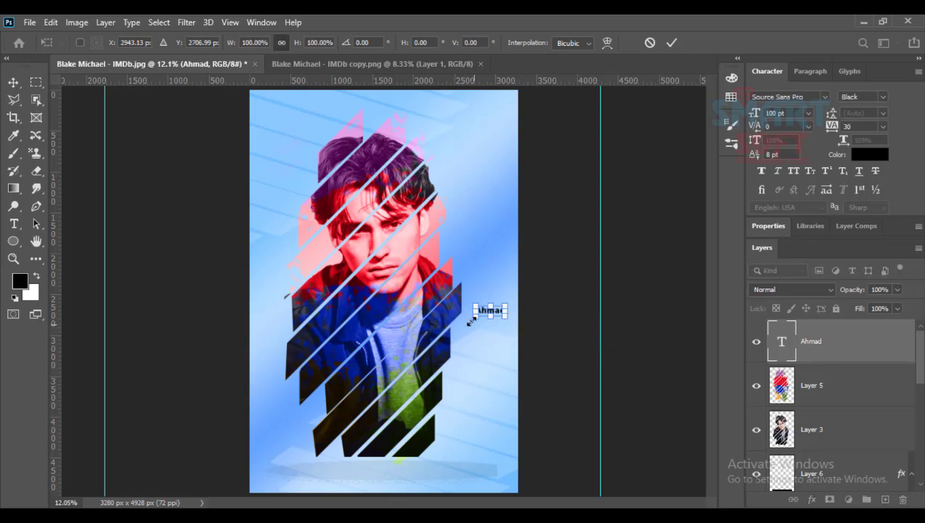
{"action": "left_click_drag", "start_coordinate": [470, 322], "coordinate": [287, 403]}
{"action": "left_click_drag", "start_coordinate": [519, 411], "coordinate": [576, 312]}
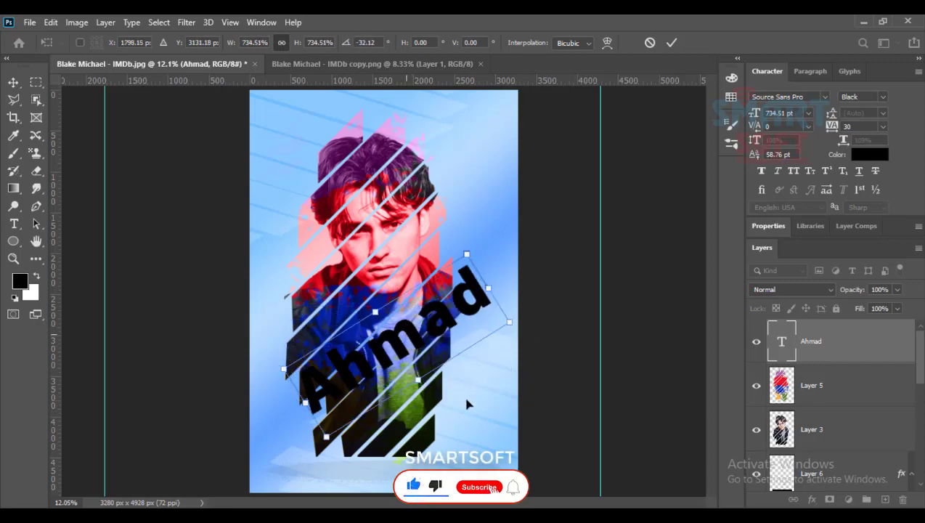
{"action": "left_click_drag", "start_coordinate": [466, 399], "coordinate": [542, 480]}
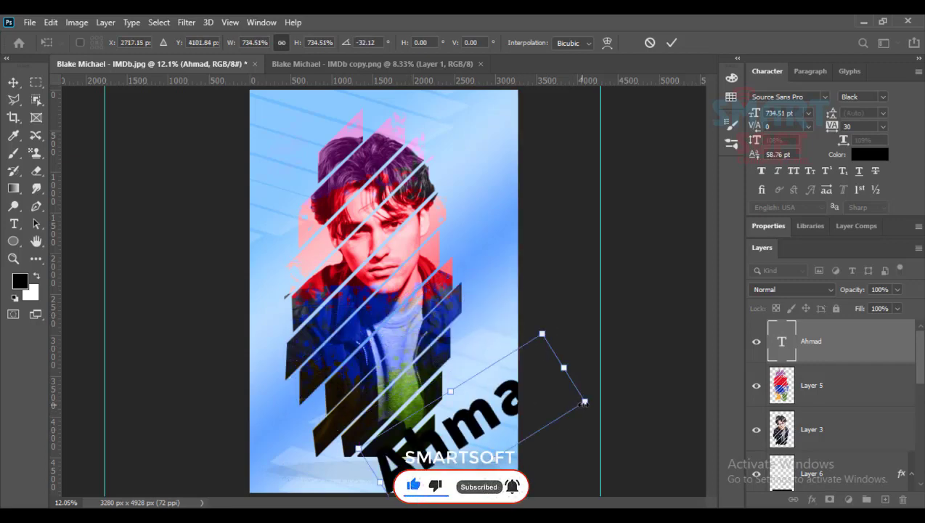
{"action": "left_click_drag", "start_coordinate": [584, 401], "coordinate": [480, 428]}
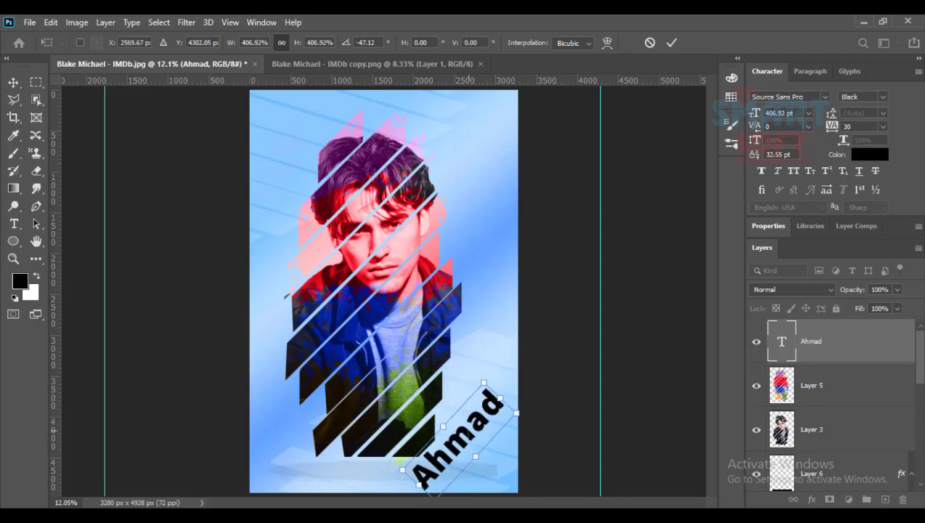
{"action": "key", "text": "Return"}
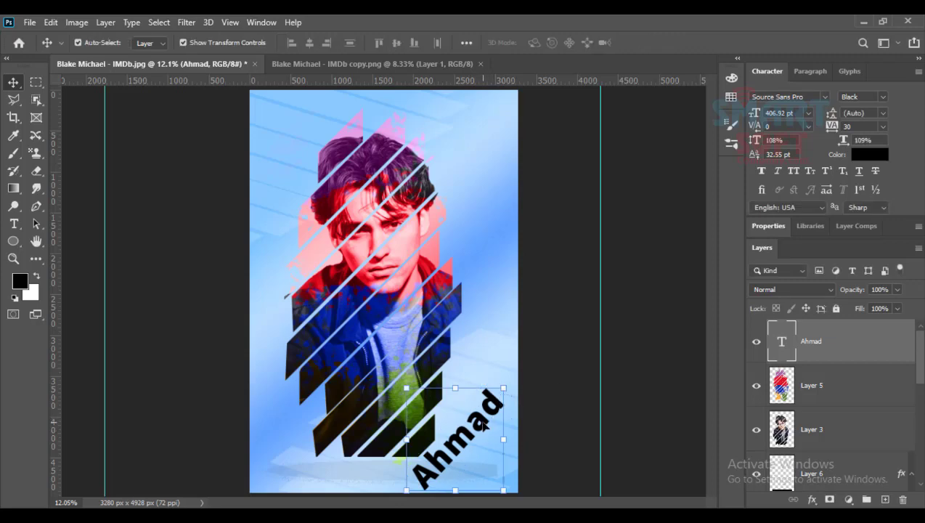
Duplicate the rotated name text, enlarge the copy to about 262%, and place it diagonally across the portrait.
{"action": "left_click_drag", "start_coordinate": [479, 407], "coordinate": [399, 217]}
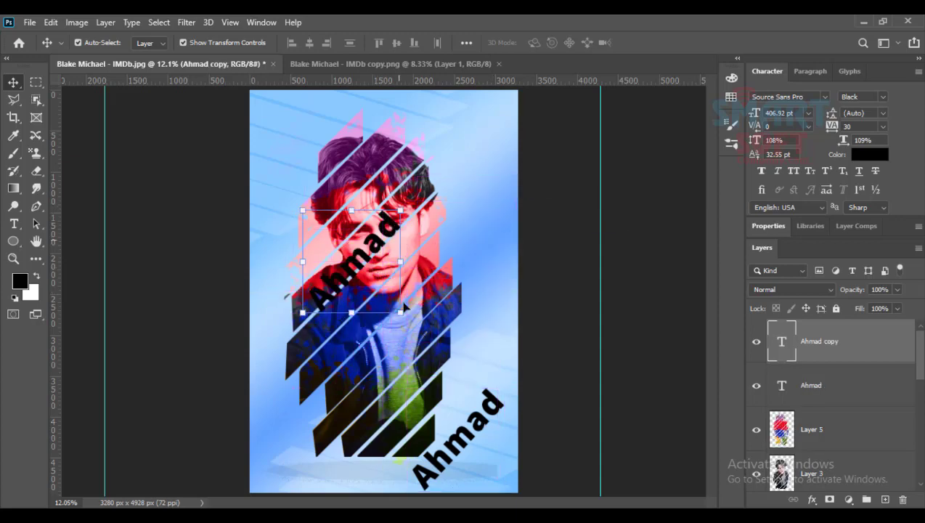
{"action": "left_click", "coordinate": [492, 339], "text": "alt"}
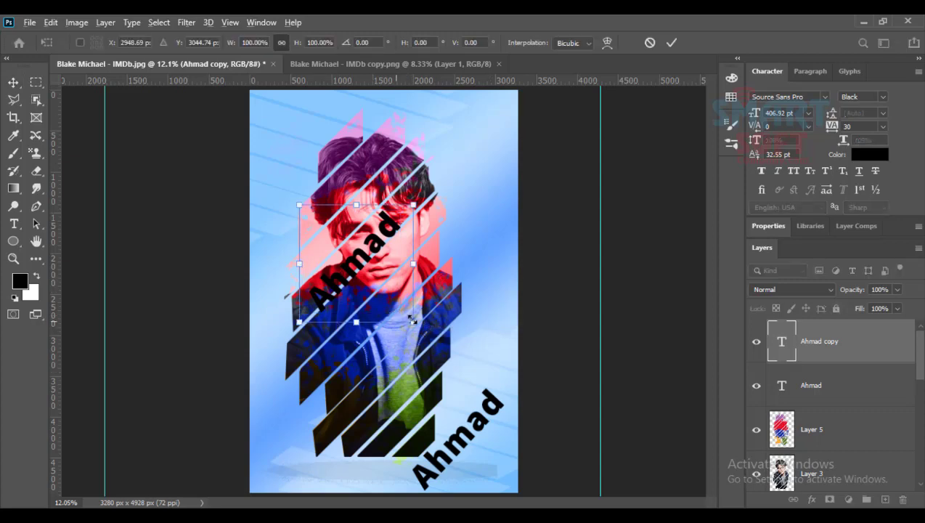
{"action": "left_click_drag", "start_coordinate": [412, 321], "coordinate": [631, 448]}
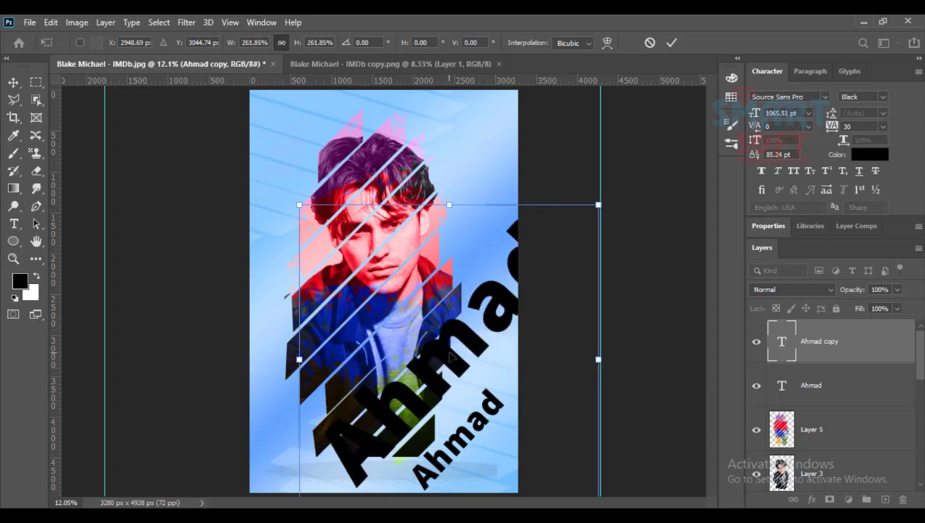
{"action": "left_click_drag", "start_coordinate": [450, 353], "coordinate": [369, 325]}
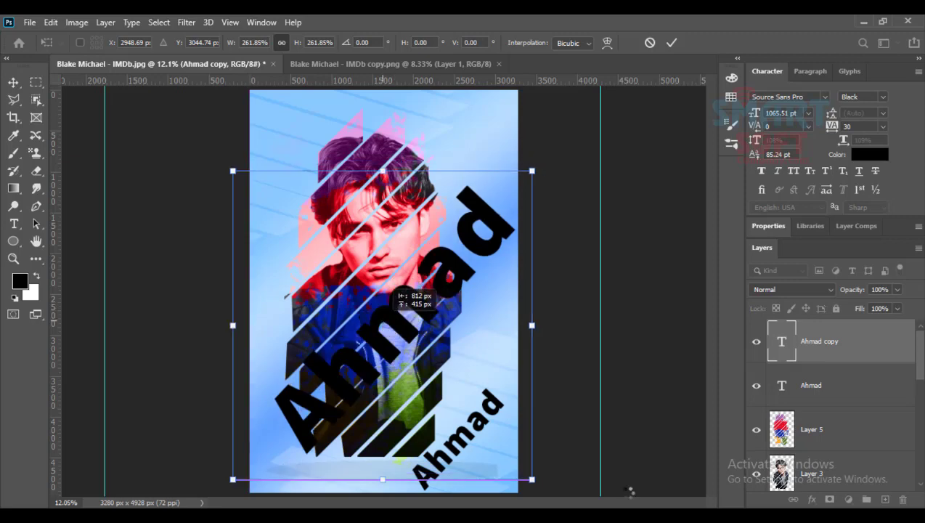
{"action": "key", "text": "Return"}
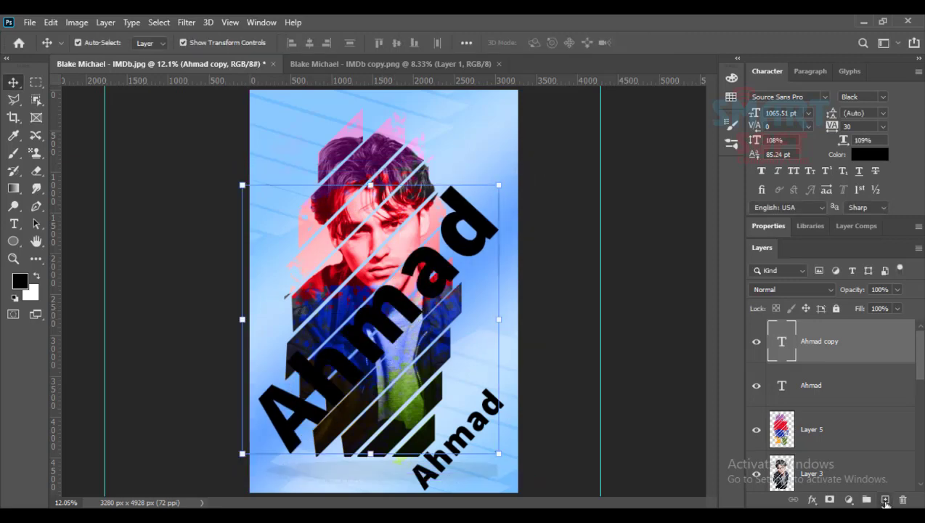
Add an empty layer above the large name copy and merge the two into one raster layer.
{"action": "left_click", "coordinate": [886, 500]}
{"action": "left_click", "coordinate": [839, 386], "text": "ctrl"}
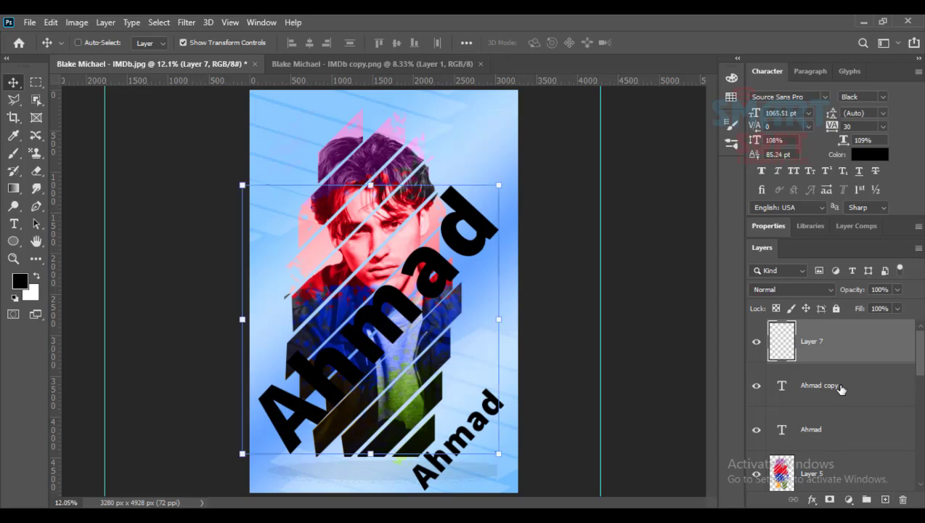
{"action": "key", "text": "ctrl+e"}
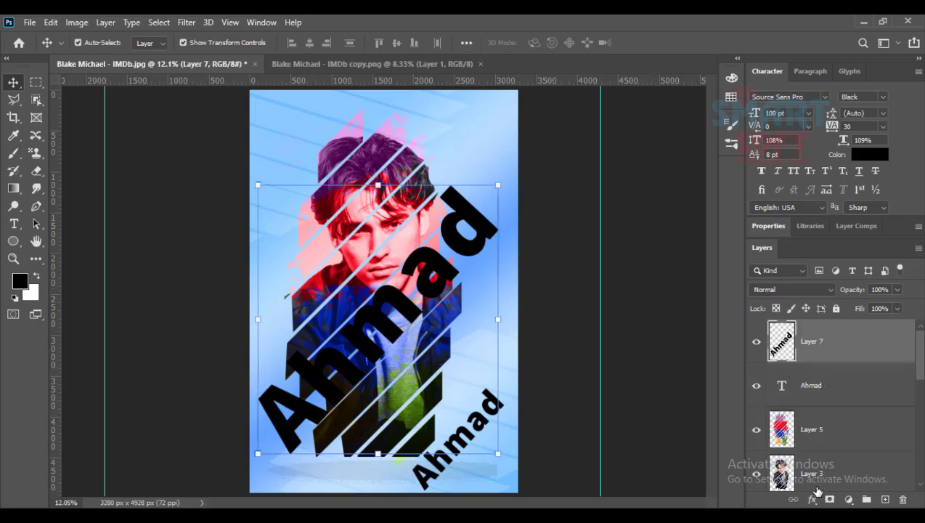
Try a Color Overlay of #ccff00 in Color blend mode on Layer 7, the large name.
{"action": "left_click", "coordinate": [813, 501]}
{"action": "left_click", "coordinate": [871, 449]}
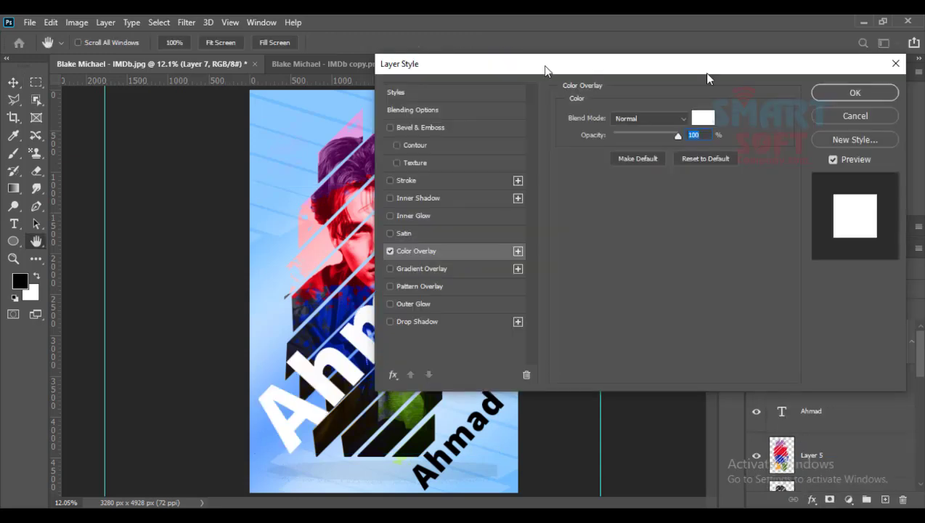
{"action": "left_click_drag", "start_coordinate": [708, 72], "coordinate": [873, 81]}
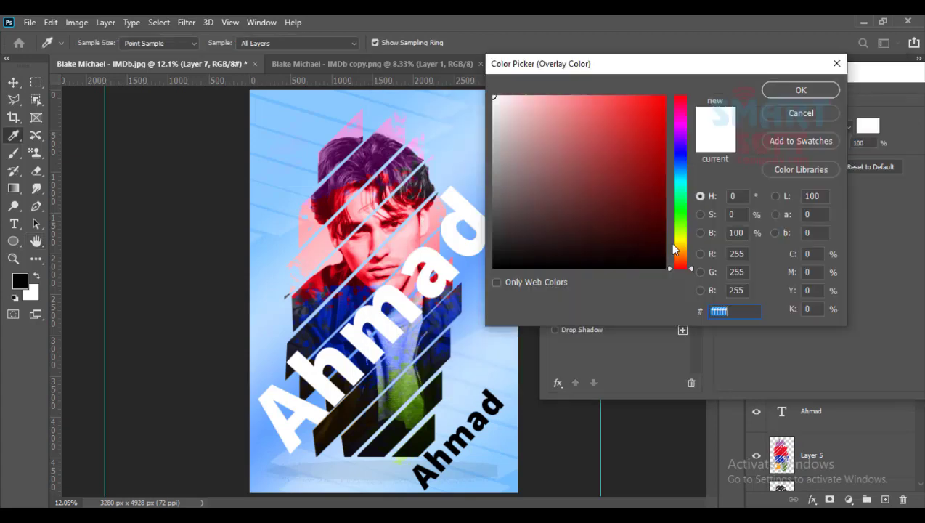
{"action": "left_click", "coordinate": [678, 234]}
{"action": "left_click_drag", "start_coordinate": [751, 68], "coordinate": [752, 70]}
{"action": "left_click", "coordinate": [779, 95]}
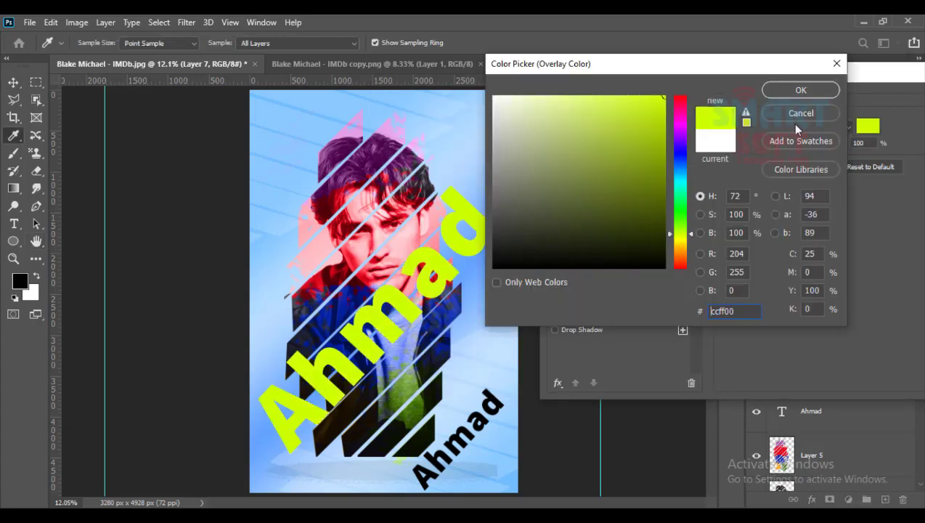
{"action": "left_click", "coordinate": [793, 125]}
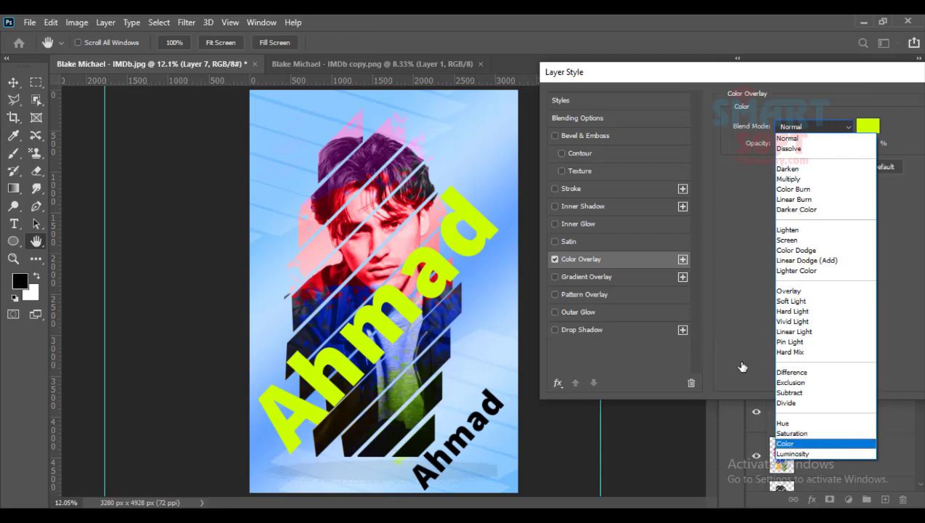
{"action": "left_click", "coordinate": [785, 443]}
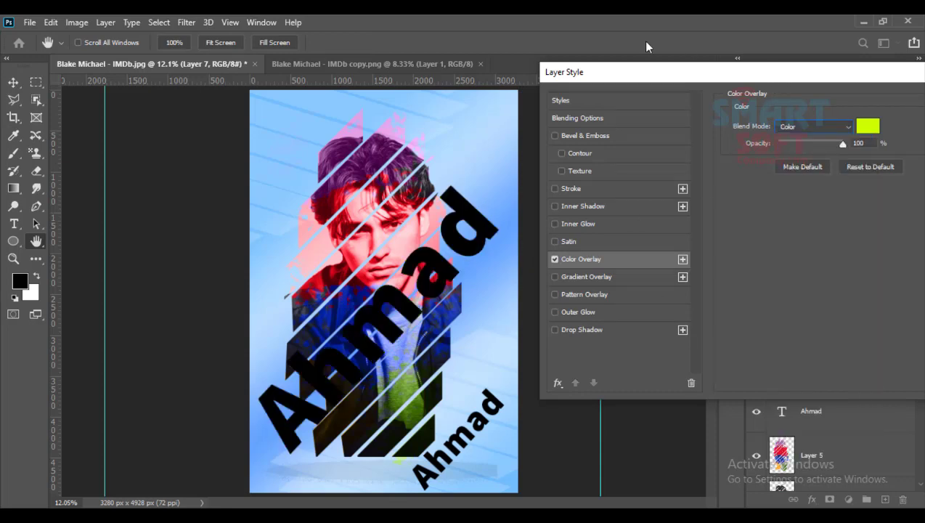
{"action": "left_click_drag", "start_coordinate": [864, 71], "coordinate": [647, 42]}
{"action": "key", "text": "Return"}
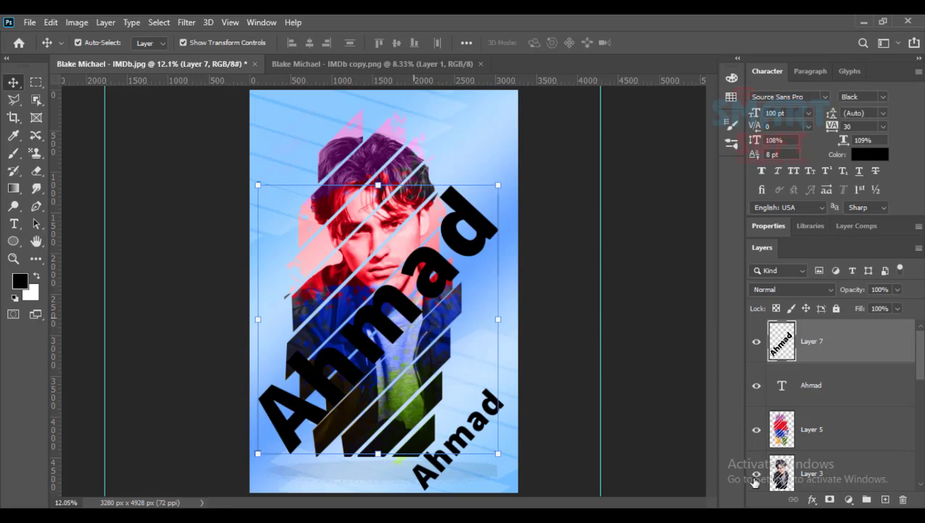
Apply a Color Overlay of #ff0000 in Normal blend mode at 100% opacity to Layer 7, the large name.
{"action": "left_click", "coordinate": [812, 501]}
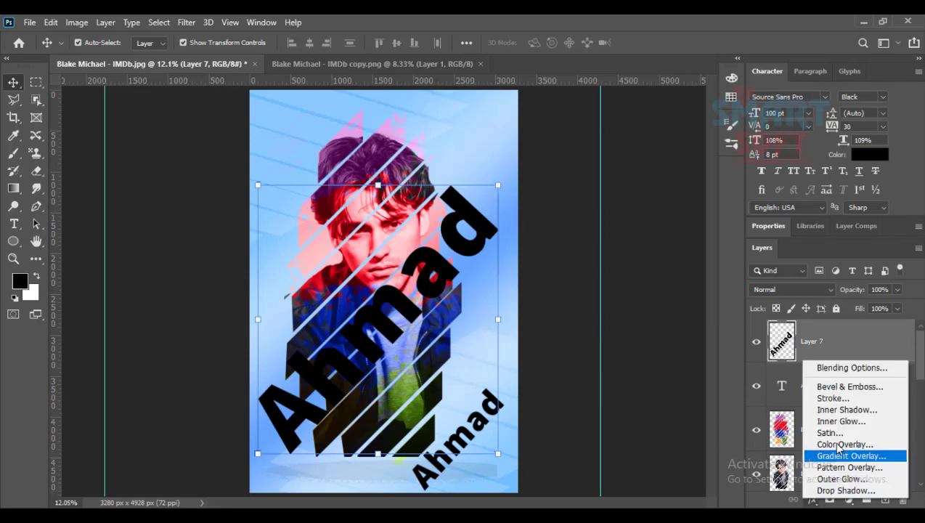
{"action": "left_click", "coordinate": [842, 444]}
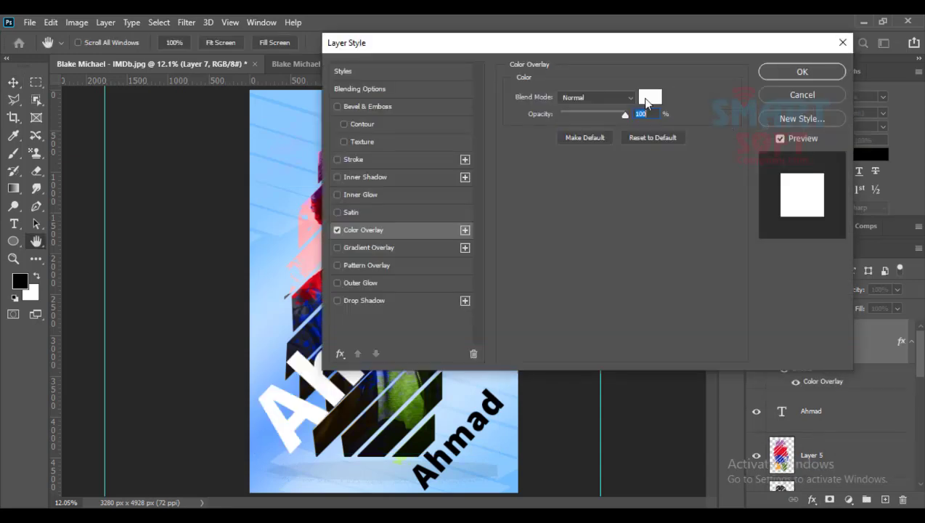
{"action": "left_click", "coordinate": [643, 101]}
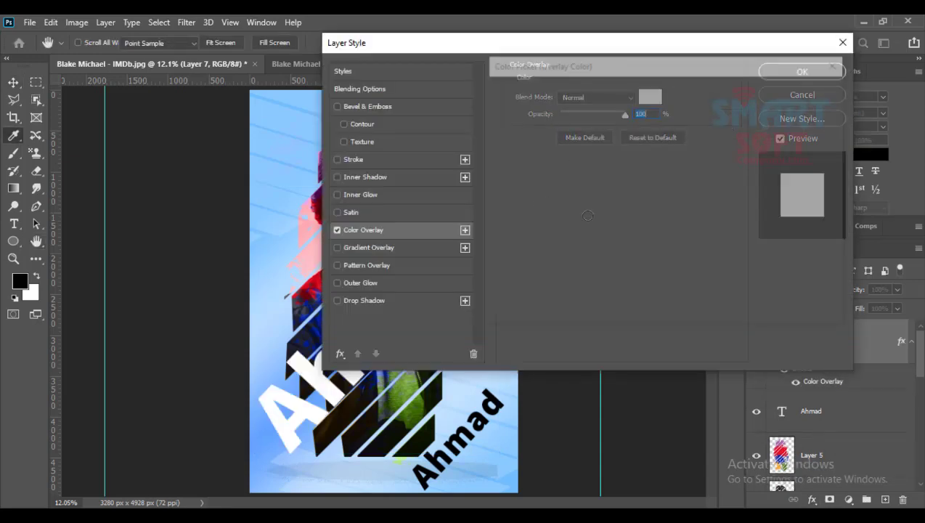
{"action": "left_click_drag", "start_coordinate": [641, 191], "coordinate": [731, 50]}
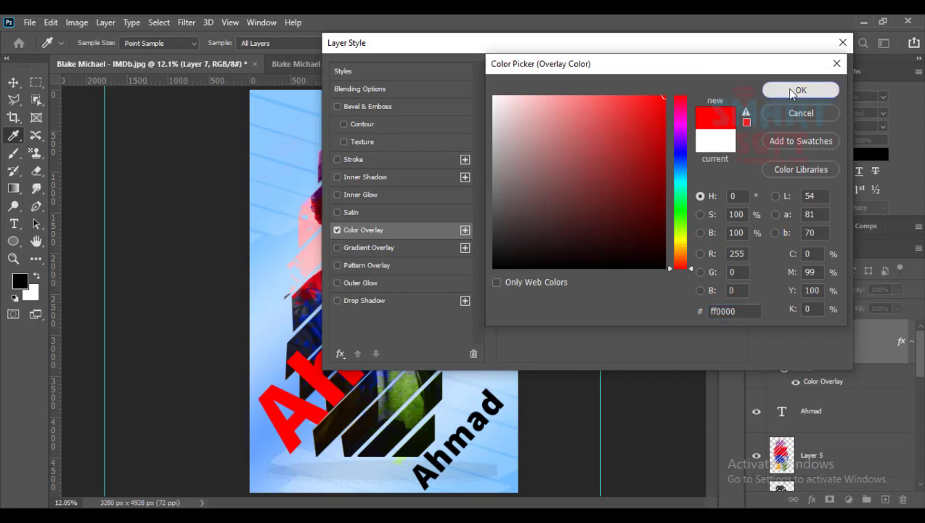
{"action": "left_click", "coordinate": [799, 90]}
{"action": "key", "text": "Return"}
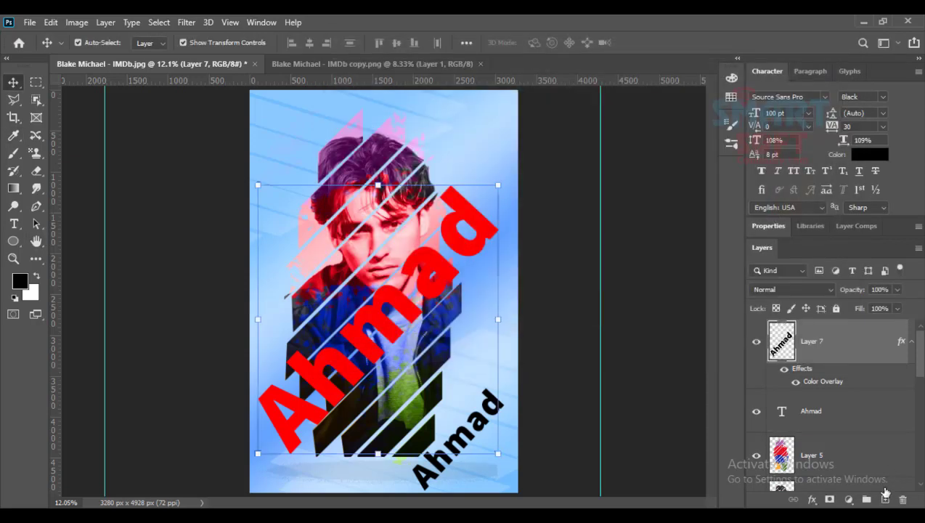
Merge the red large name with a new empty layer and set the merged layer's blend mode to Color.
{"action": "left_click", "coordinate": [885, 499]}
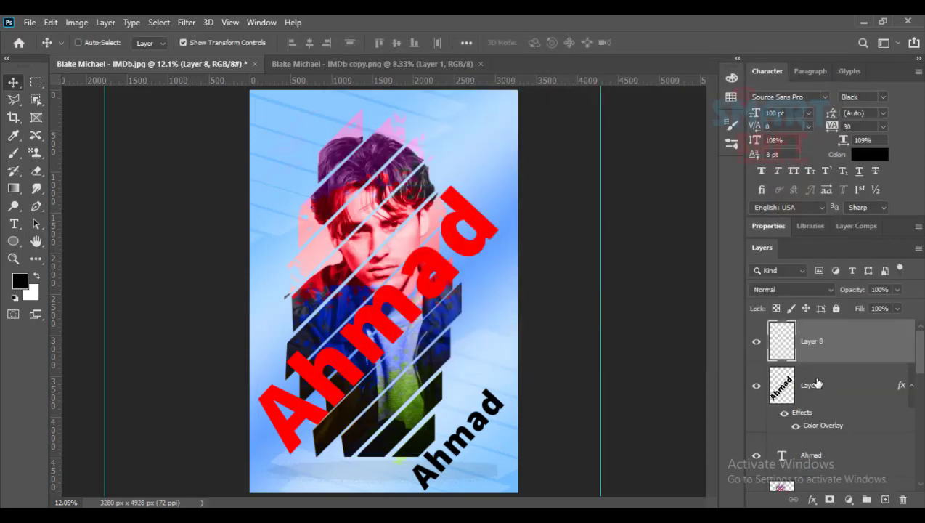
{"action": "left_click", "coordinate": [816, 384], "text": "ctrl"}
{"action": "key", "text": "ctrl+e"}
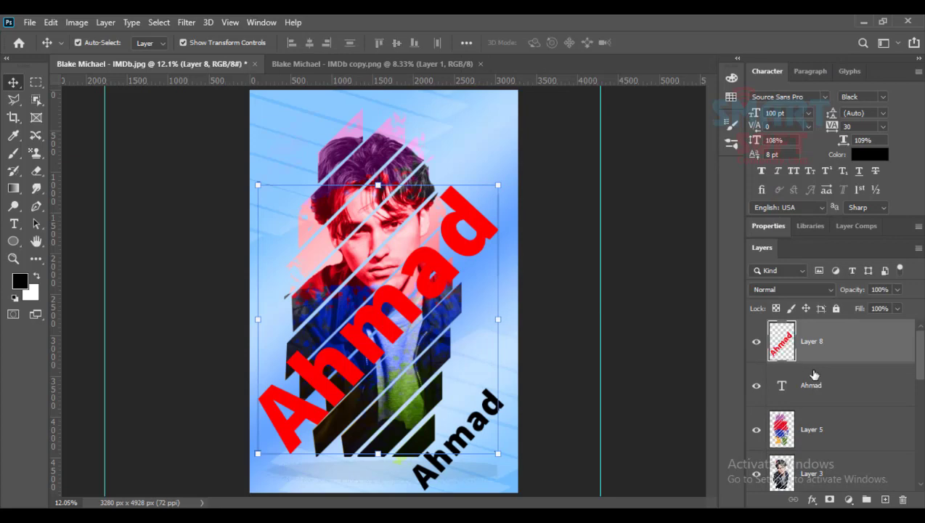
{"action": "left_click", "coordinate": [790, 290]}
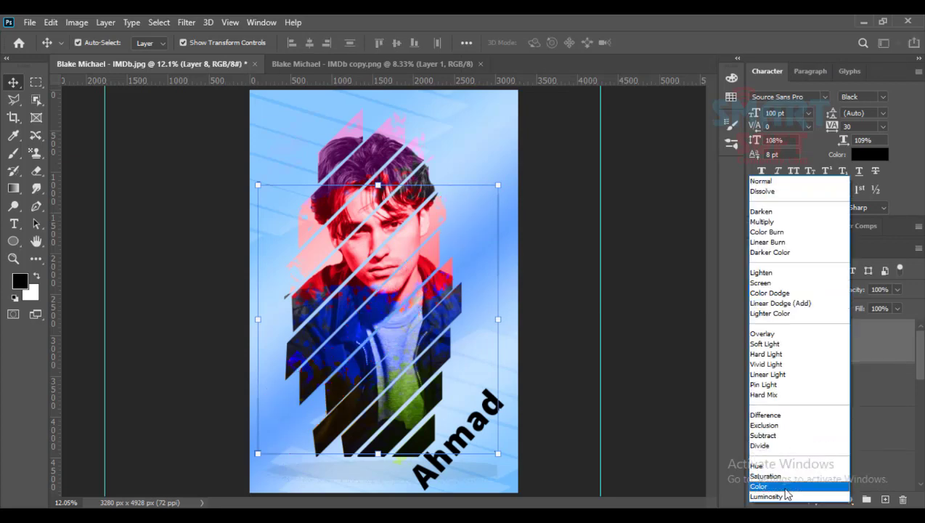
{"action": "left_click", "coordinate": [759, 486]}
Move the large red name lower on the canvas and rotate it about 9° clockwise across the portrait's lower half.
{"action": "left_click_drag", "start_coordinate": [470, 250], "coordinate": [477, 300]}
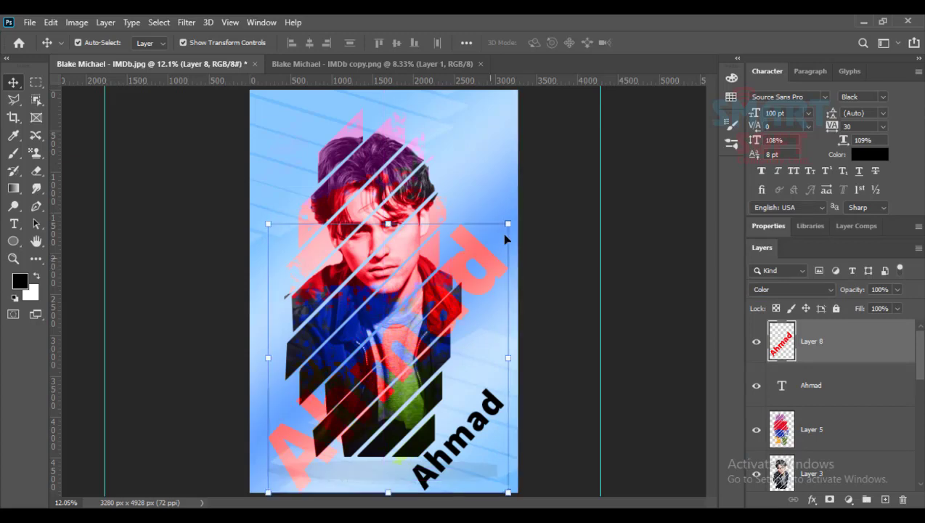
{"action": "left_click", "coordinate": [514, 218]}
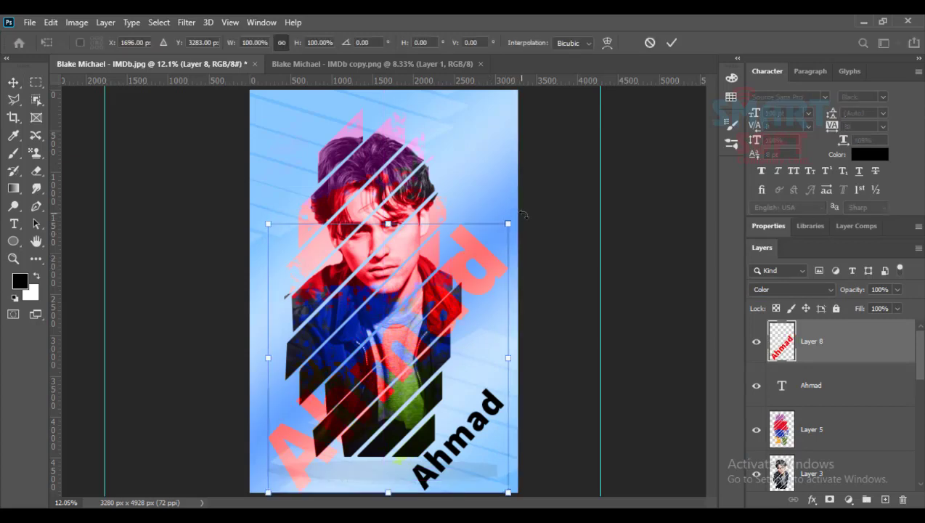
{"action": "left_click_drag", "start_coordinate": [564, 212], "coordinate": [546, 299]}
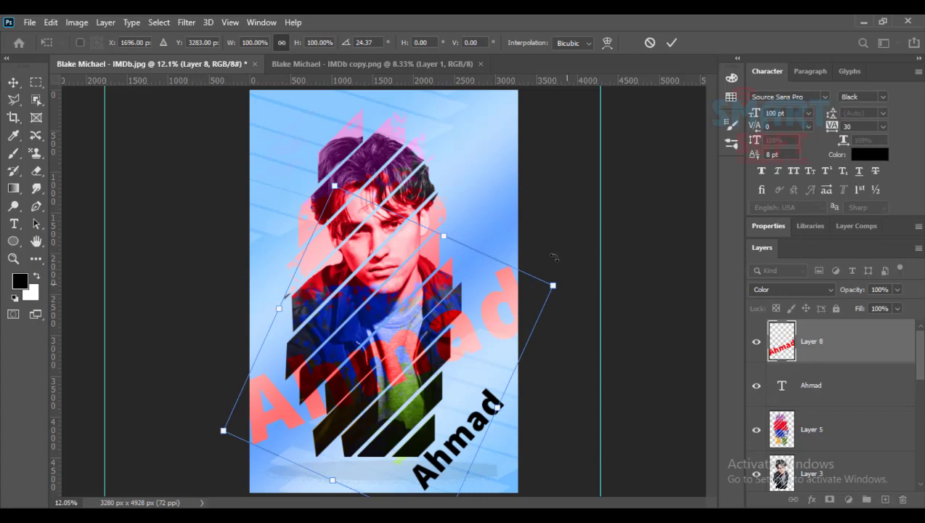
{"action": "left_click_drag", "start_coordinate": [554, 258], "coordinate": [543, 232]}
{"action": "left_click_drag", "start_coordinate": [412, 331], "coordinate": [420, 348]}
{"action": "key", "text": "Return"}
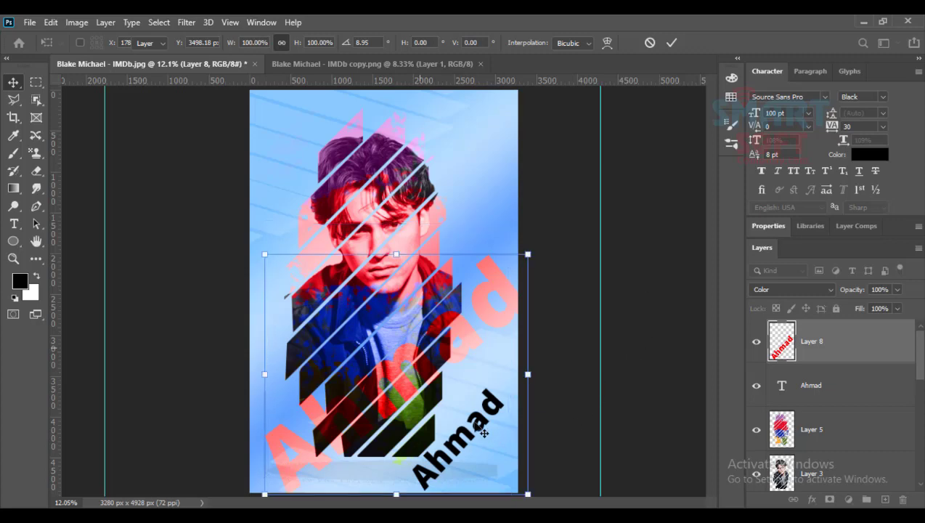
Scale the small black name text to about 96%, rotate it about 9° clockwise, and place it in the canvas's lower-right corner.
{"action": "left_click", "coordinate": [475, 421]}
{"action": "left_click_drag", "start_coordinate": [473, 419], "coordinate": [465, 424]}
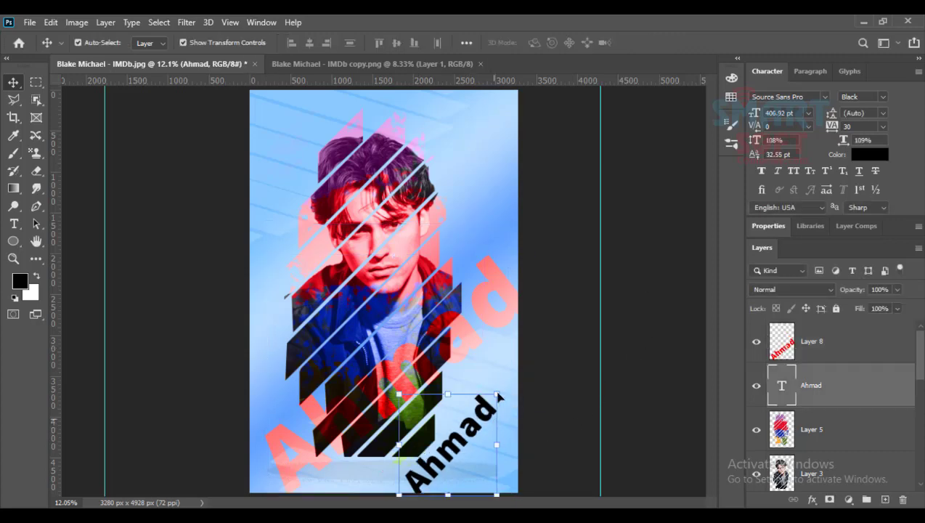
{"action": "left_click", "coordinate": [498, 394]}
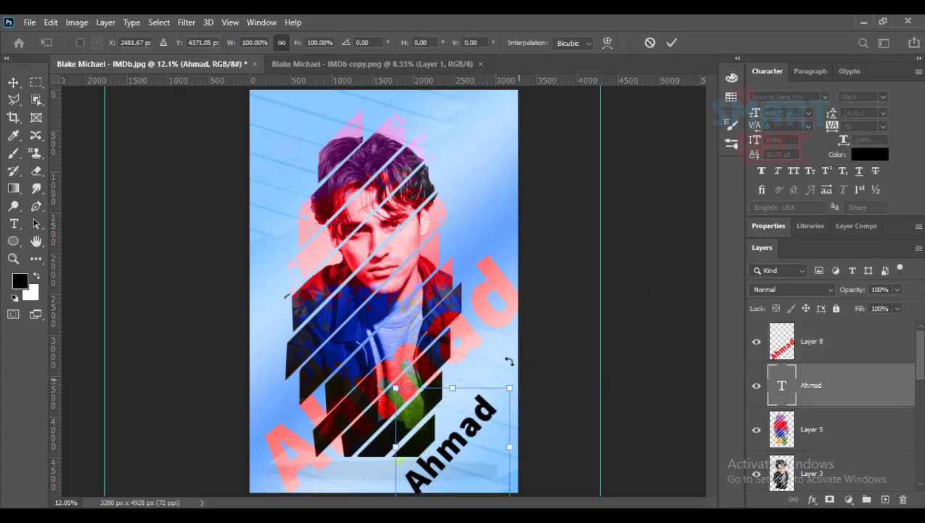
{"action": "mouse_move", "coordinate": [509, 361]}
{"action": "left_mouse_down"}
{"action": "mouse_move", "coordinate": [499, 351]}
{"action": "mouse_move", "coordinate": [495, 393]}
{"action": "mouse_move", "coordinate": [514, 377]}
{"action": "left_mouse_up"}
{"action": "key", "text": "Return"}
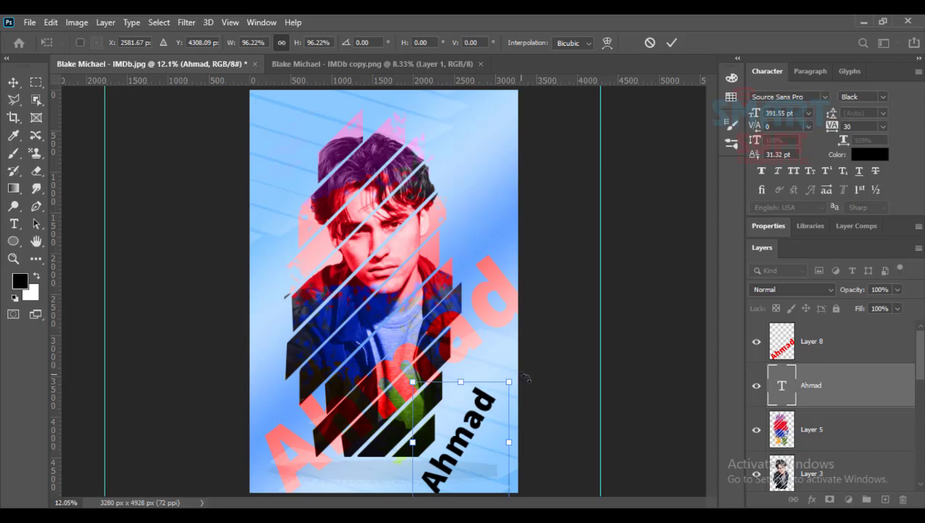
{"action": "left_click_drag", "start_coordinate": [526, 377], "coordinate": [534, 386]}
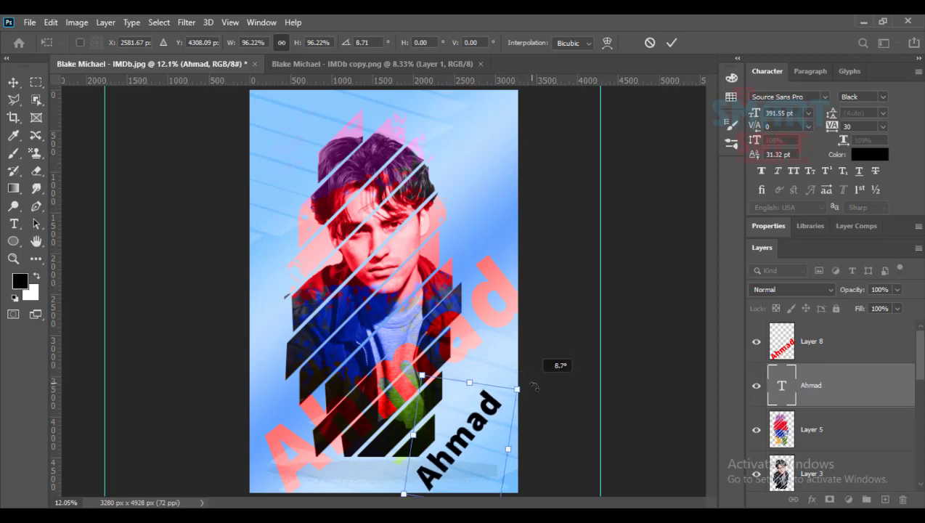
{"action": "key", "text": "Escape"}
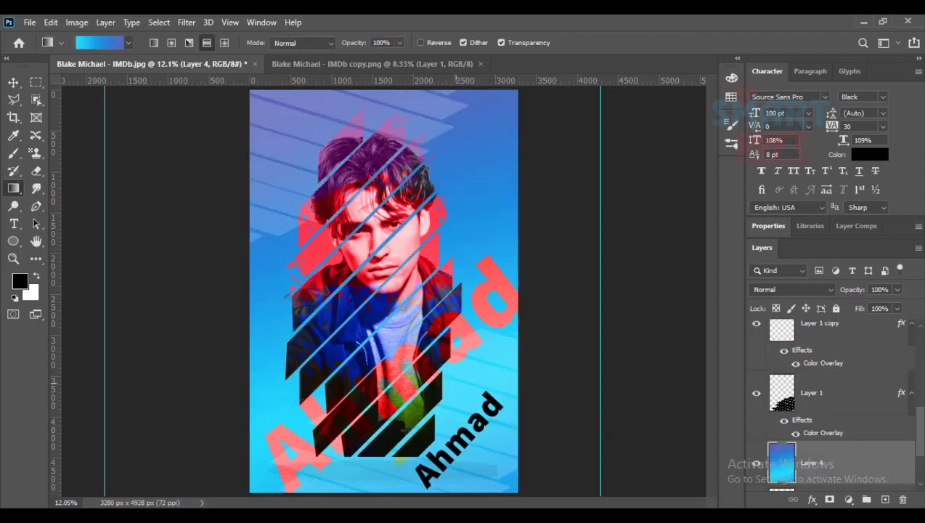
Redraw the cyan-to-purple reflected gradient on Layer 4 diagonally from the lower centre to the upper left of the canvas.
{"action": "left_click_drag", "start_coordinate": [404, 430], "coordinate": [266, 166]}
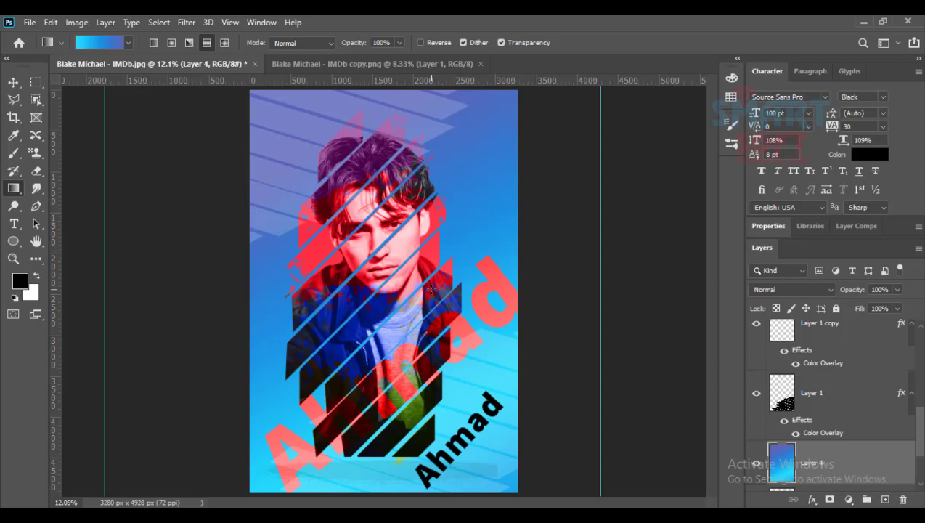
{"action": "left_click", "coordinate": [13, 83]}
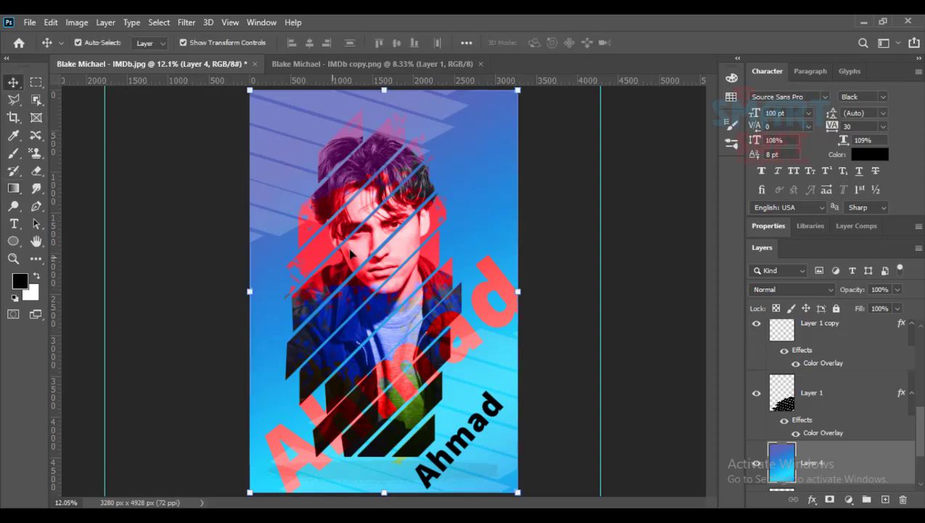
Try a Drop Shadow on Layer 5, the colour paint layer, in Color blend mode at 59% opacity.
{"action": "left_click", "coordinate": [318, 305]}
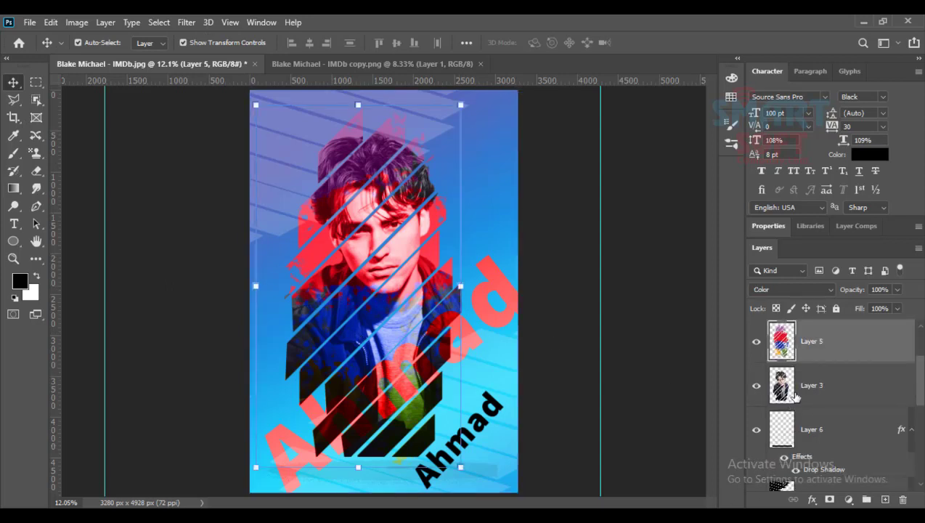
{"action": "left_click", "coordinate": [811, 499]}
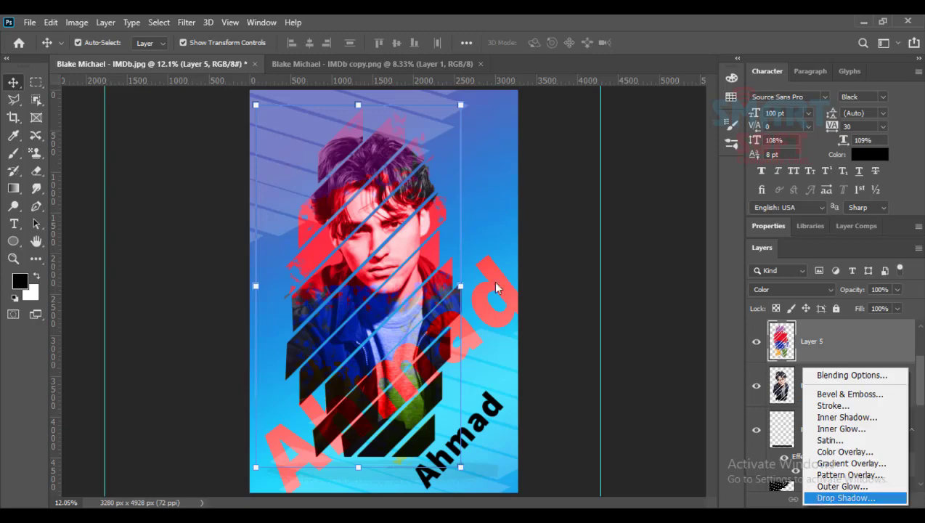
{"action": "left_click", "coordinate": [484, 273]}
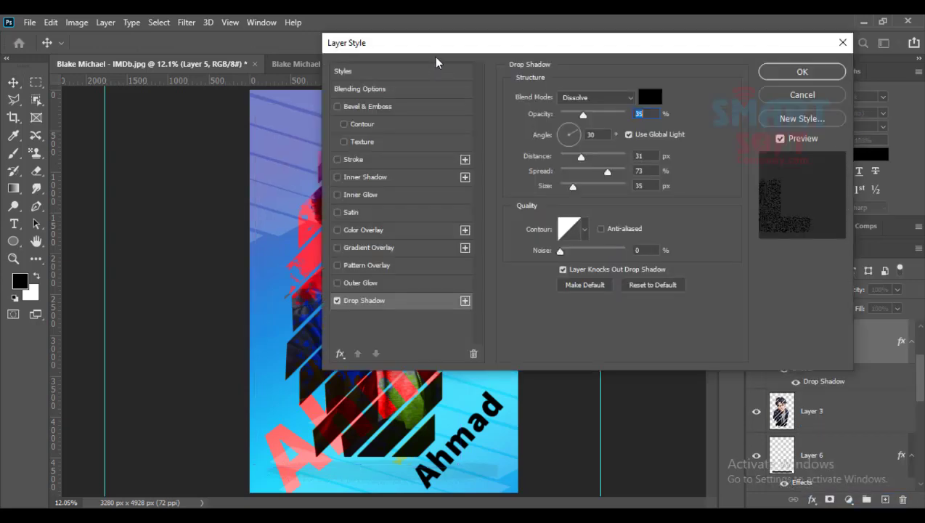
{"action": "left_click_drag", "start_coordinate": [553, 46], "coordinate": [720, 68]}
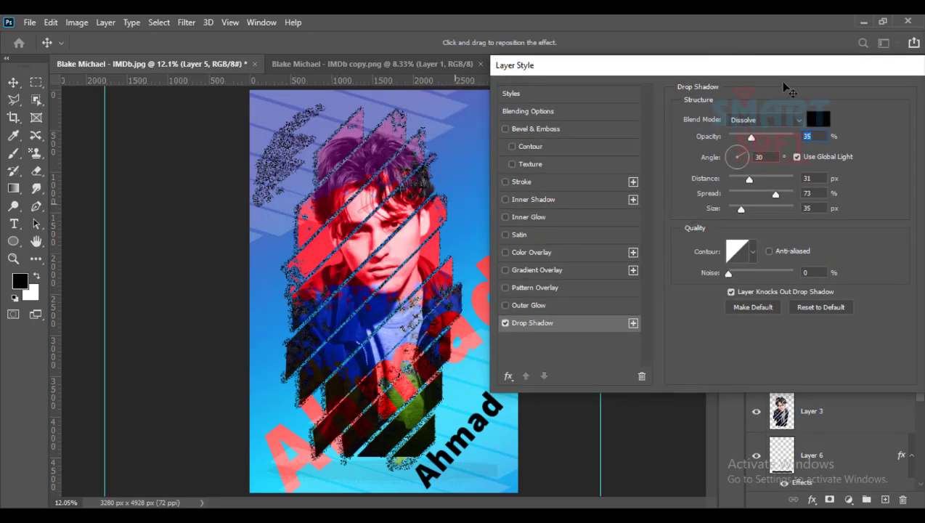
{"action": "left_click", "coordinate": [763, 120]}
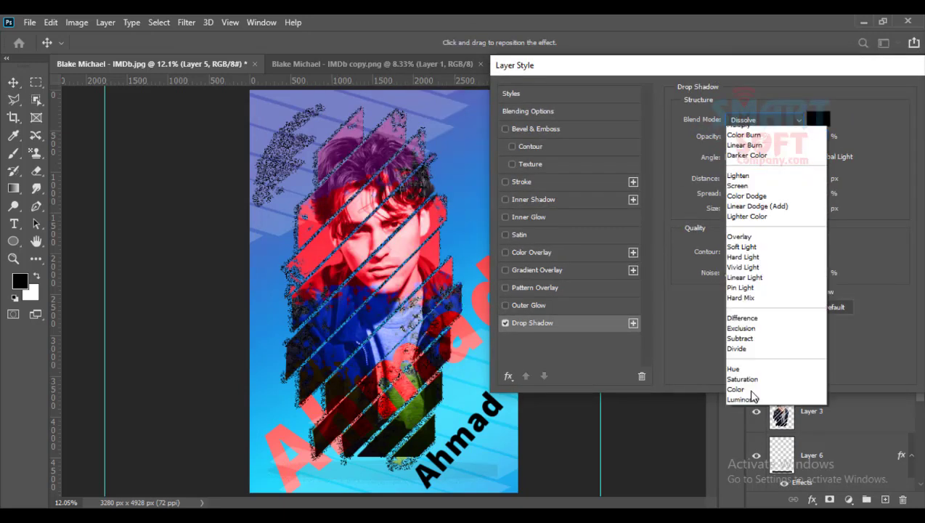
{"action": "left_click", "coordinate": [675, 224]}
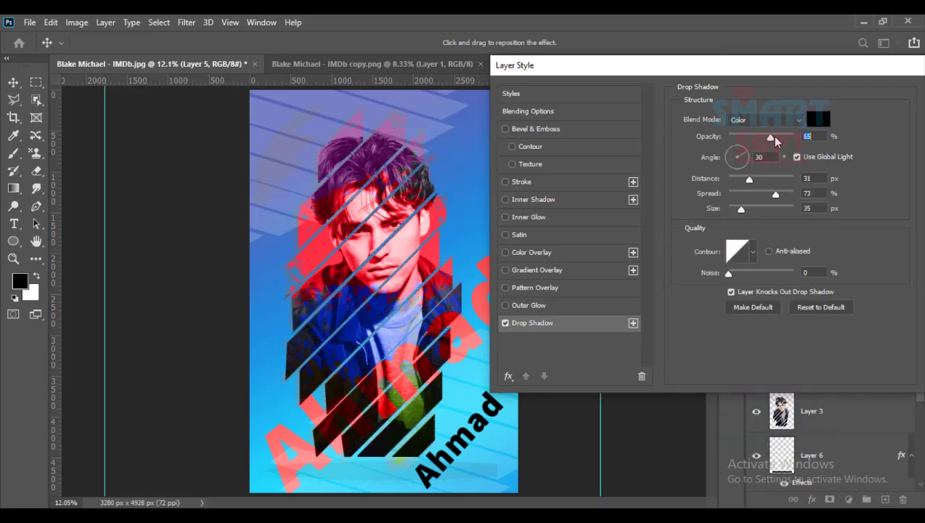
{"action": "left_click", "coordinate": [768, 137]}
Try shadow colours #f20000, #321b1b and #f0f0f0, and switch off Layer 5's Drop Shadow.
{"action": "left_click", "coordinate": [818, 119]}
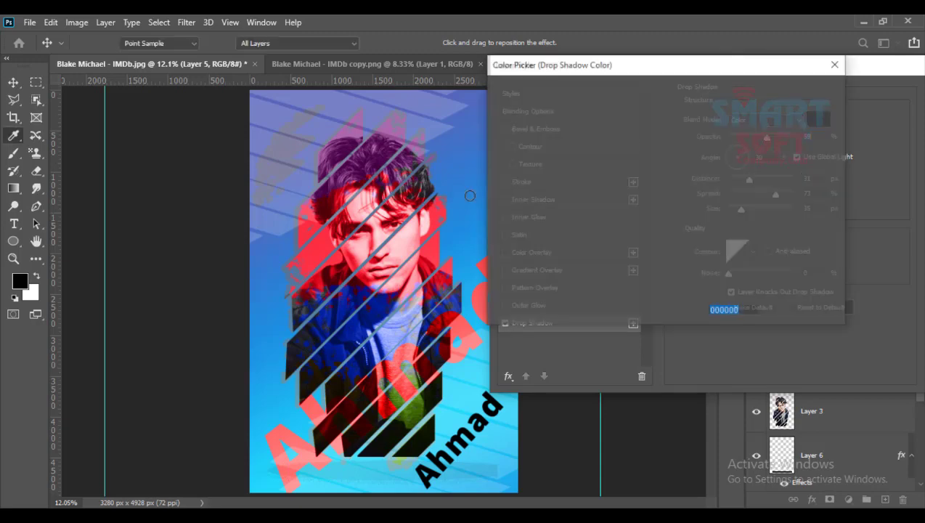
{"action": "left_click", "coordinate": [664, 104]}
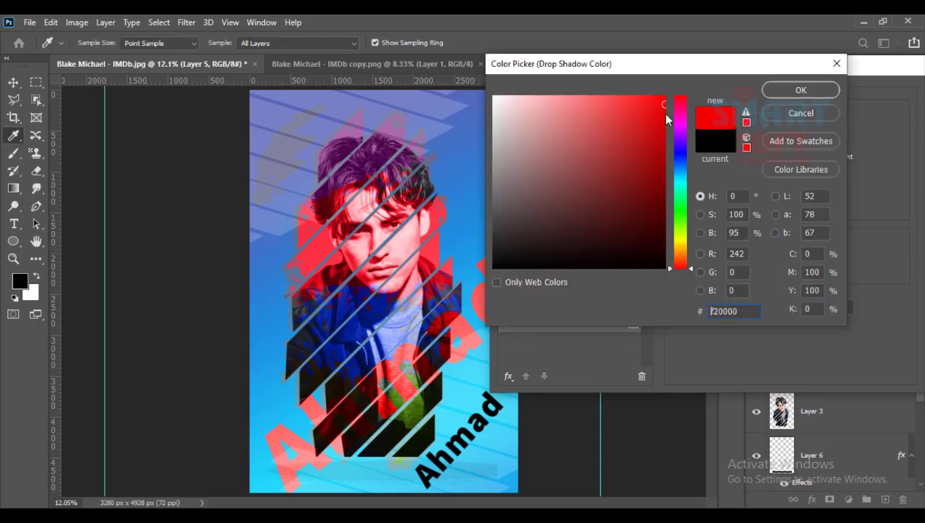
{"action": "left_click", "coordinate": [573, 235]}
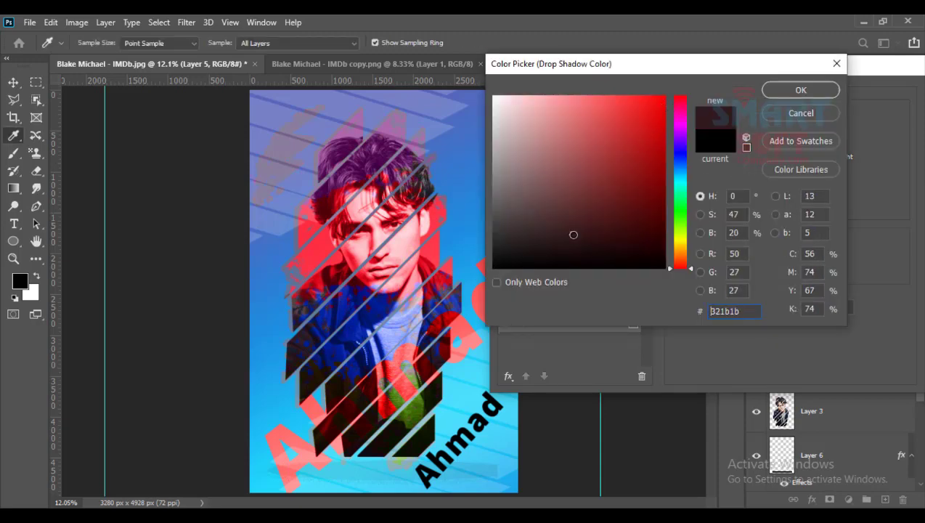
{"action": "left_click", "coordinate": [491, 104]}
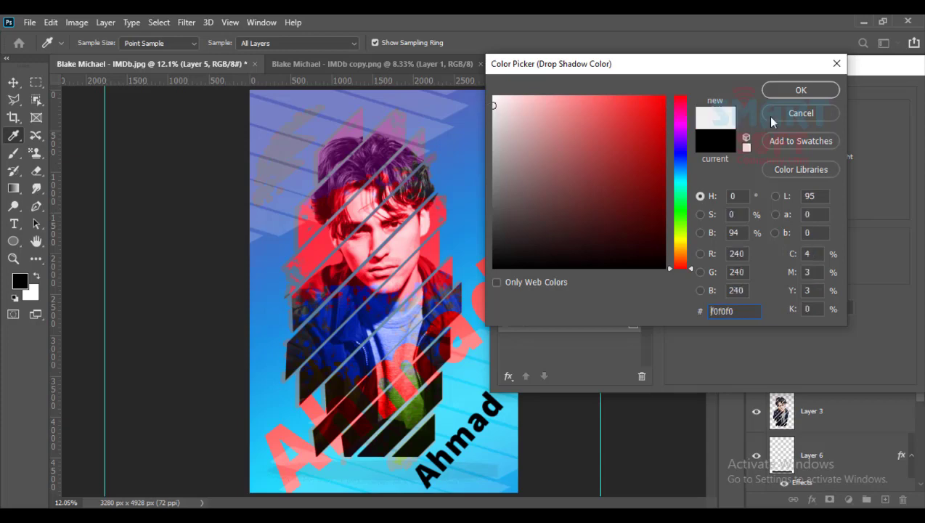
{"action": "left_click", "coordinate": [827, 89]}
{"action": "left_click", "coordinate": [506, 322]}
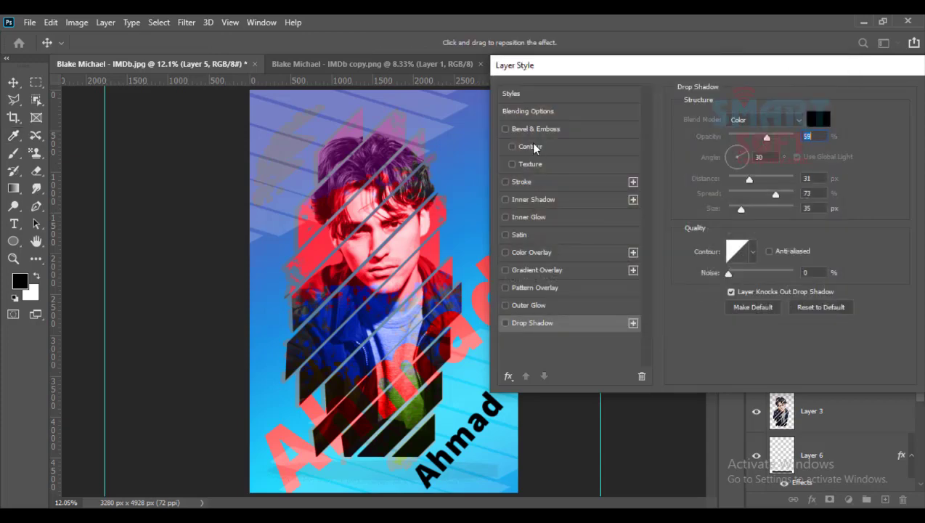
Apply Bevel & Emboss to Layer 5 as a smooth Outer Bevel with 92% depth and 1 px size.
{"action": "left_click", "coordinate": [528, 132]}
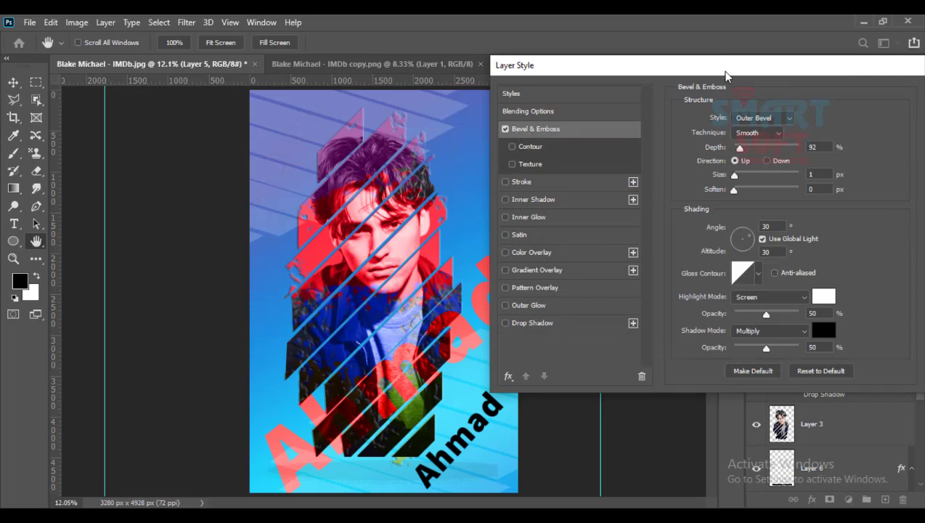
{"action": "left_click_drag", "start_coordinate": [723, 71], "coordinate": [624, 38]}
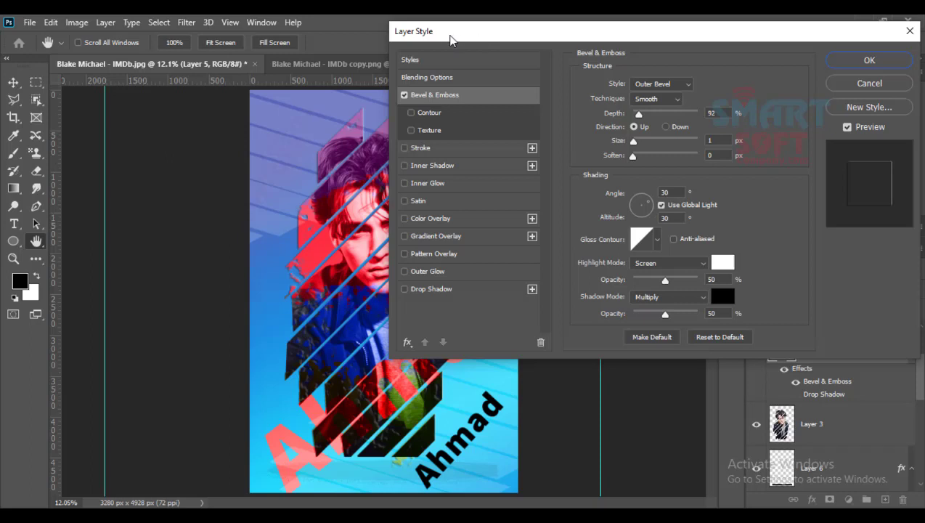
{"action": "left_click_drag", "start_coordinate": [449, 39], "coordinate": [459, 99]}
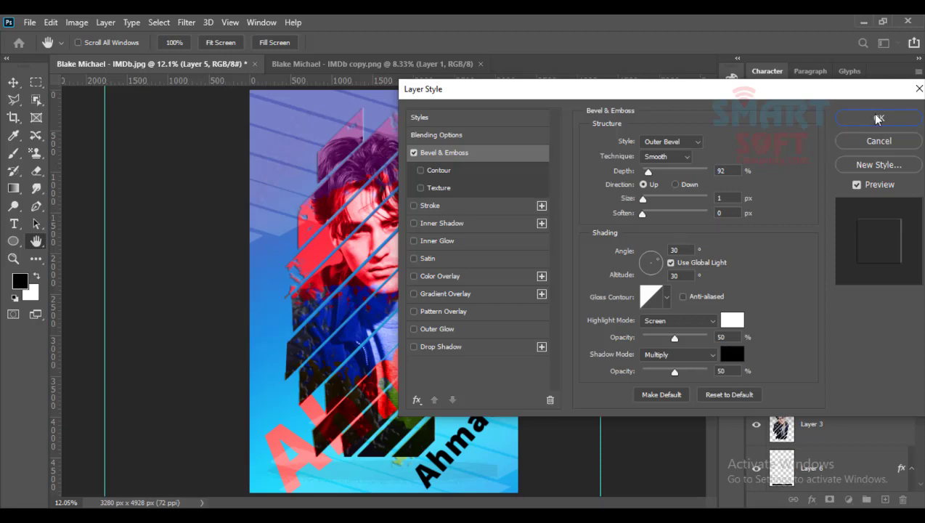
{"action": "key", "text": "Return"}
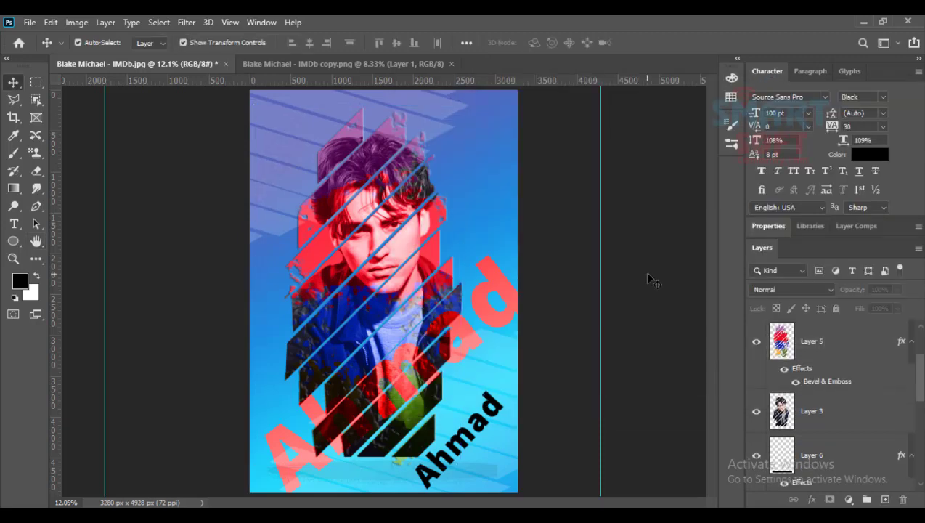